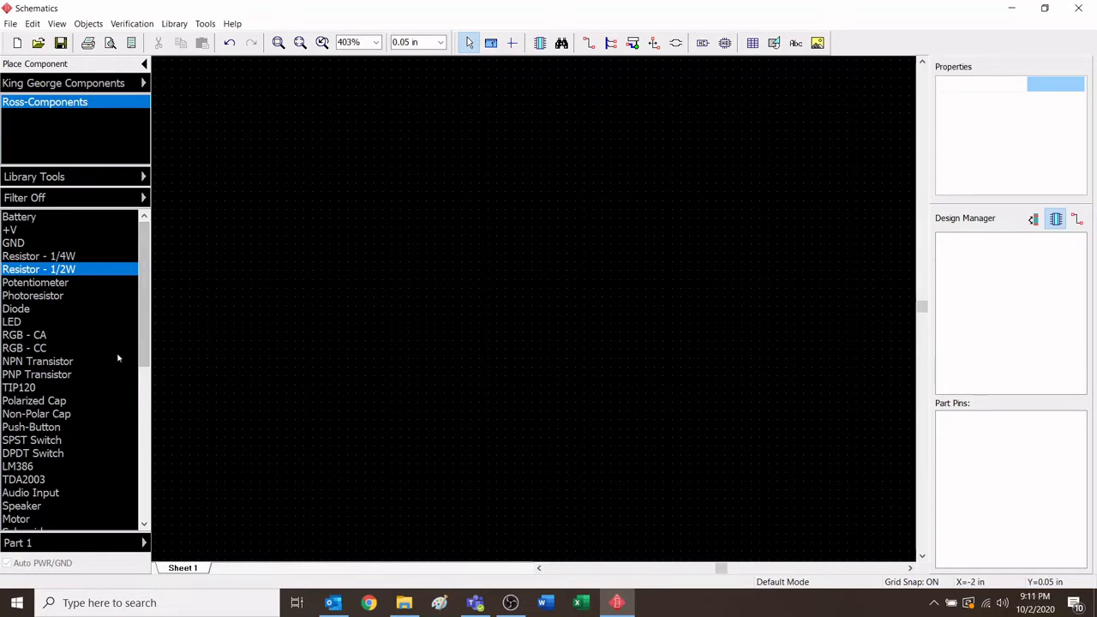
# Look through the parts available in the Ross-Components library list
pyautogui.moveTo(147, 328); pyautogui.dragTo(152, 245)
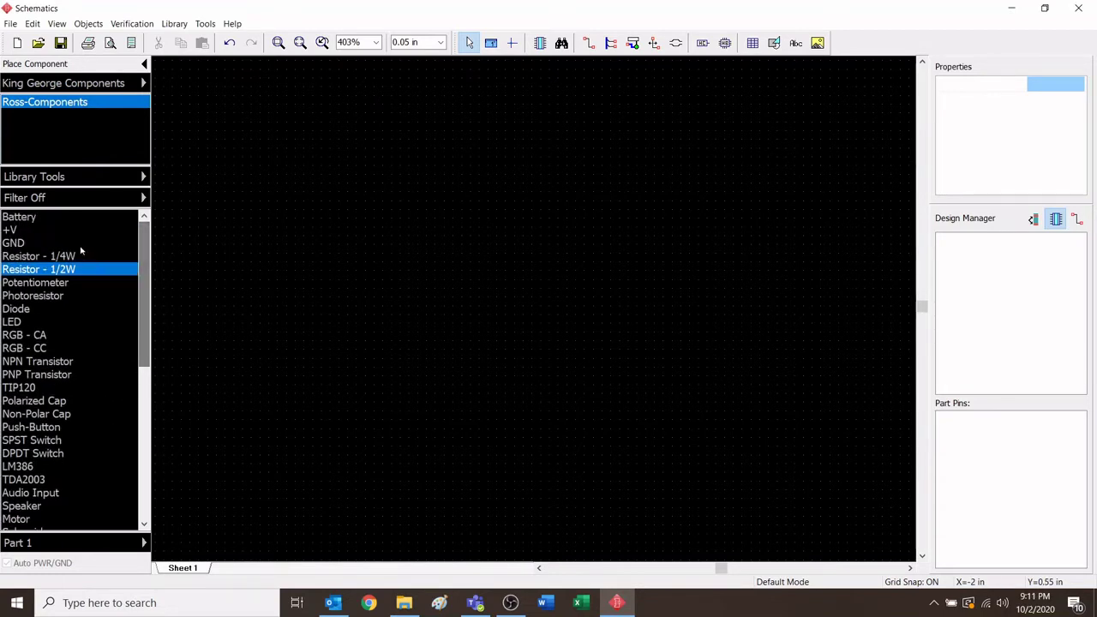
pyautogui.scroll(-8, 70, 395)
pyautogui.scroll(8, 67, 398)
pyautogui.scroll(-5, 51, 375)
pyautogui.scroll(5, 58, 398)
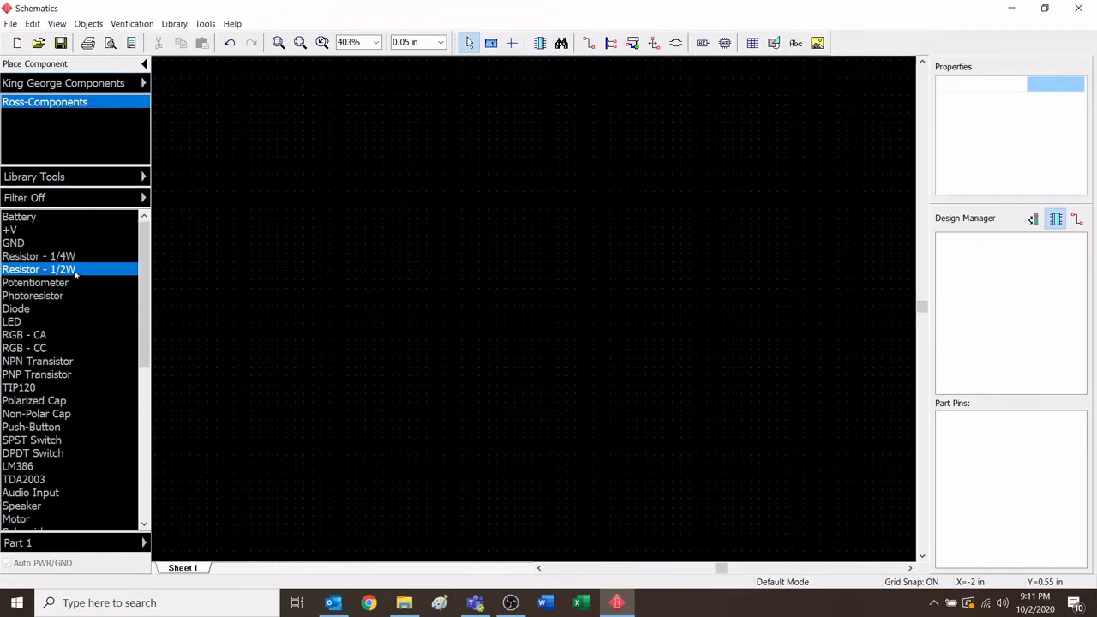
pyautogui.scroll(-1, 69, 337)
pyautogui.scroll(1, 71, 326)
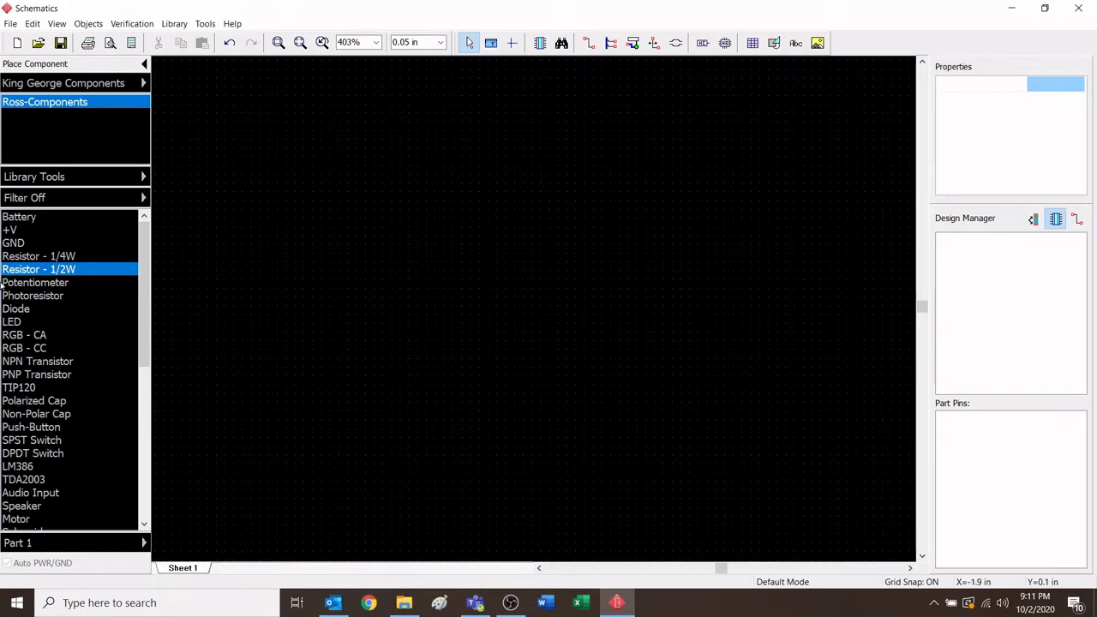
# Place an LM386 near the sheet's centre, rotated three quarter turns so its notch faces right, and end component placement
pyautogui.click(64, 464)
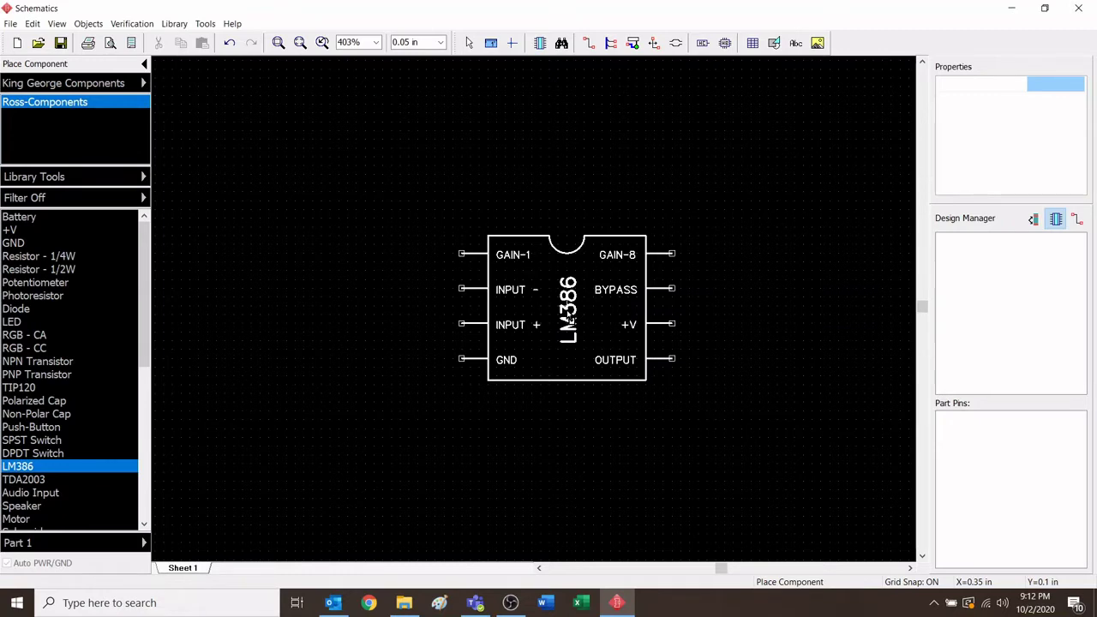
pyautogui.scroll(-1, 567, 318)
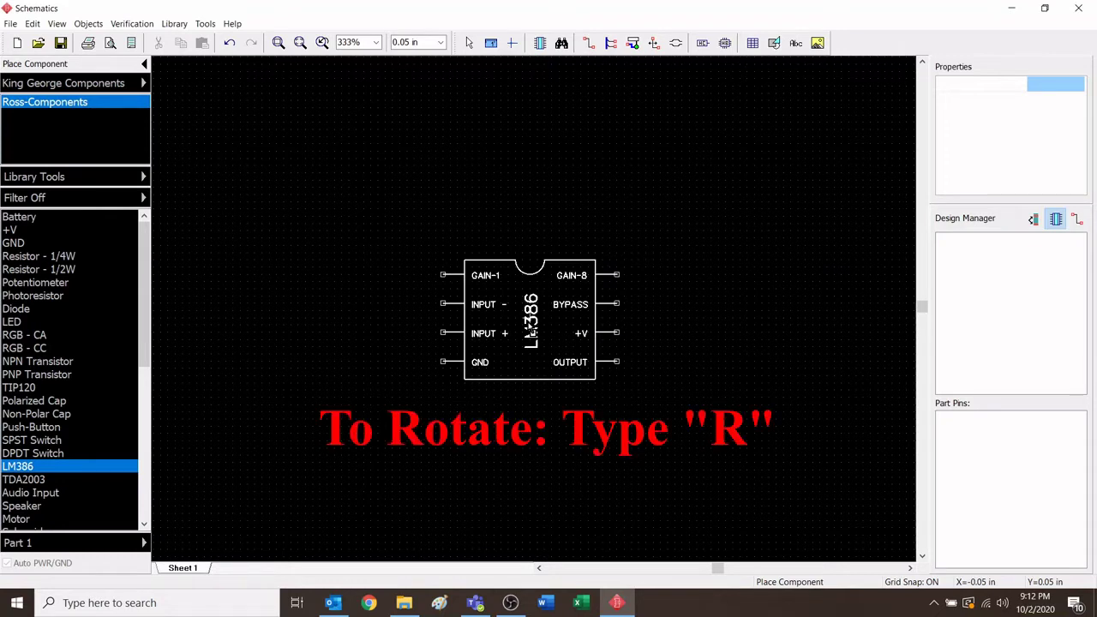
pyautogui.press('r')
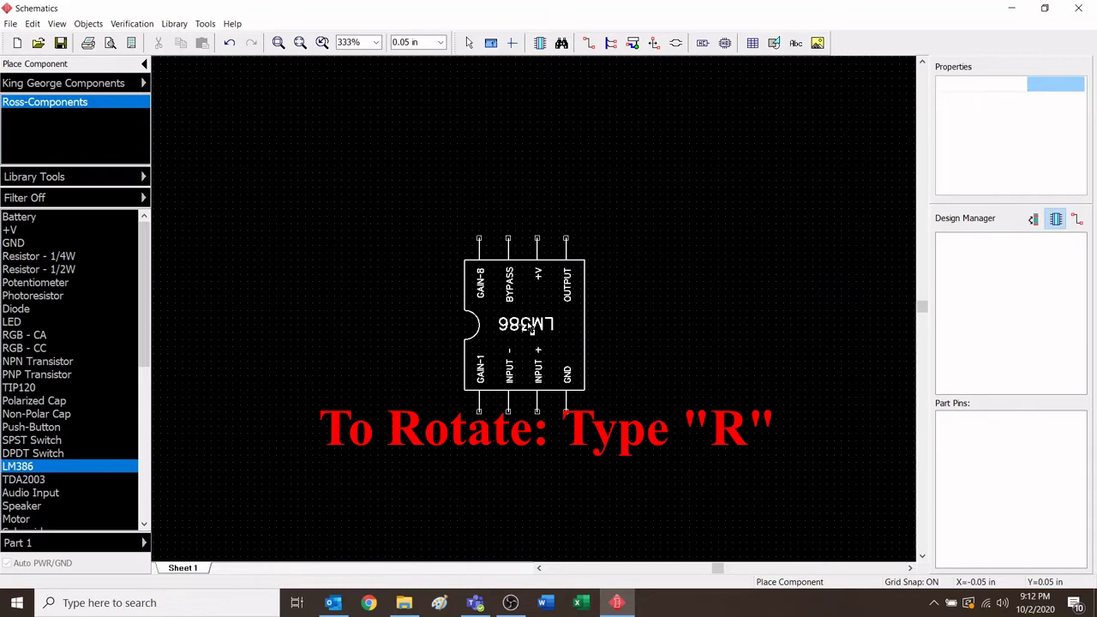
pyautogui.press('r')
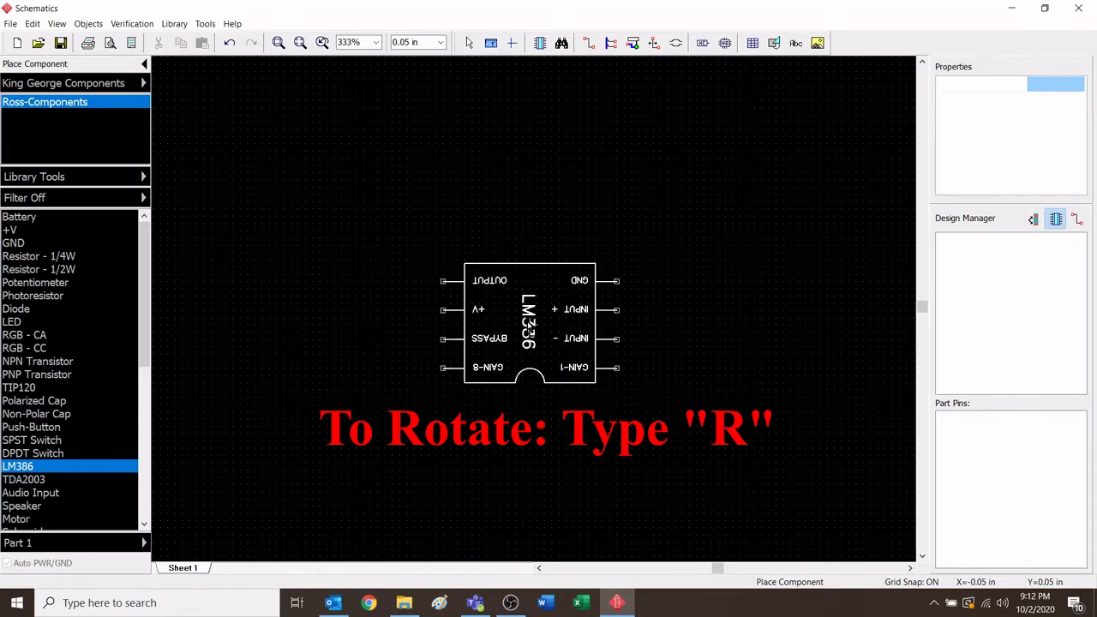
pyautogui.press('r')
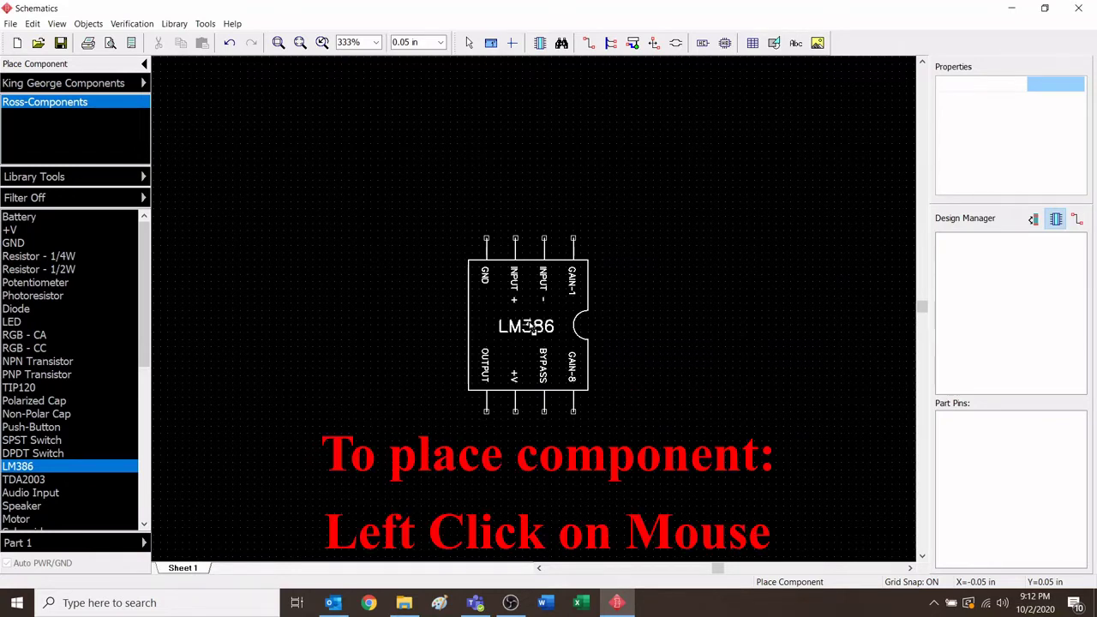
pyautogui.click(531, 327)
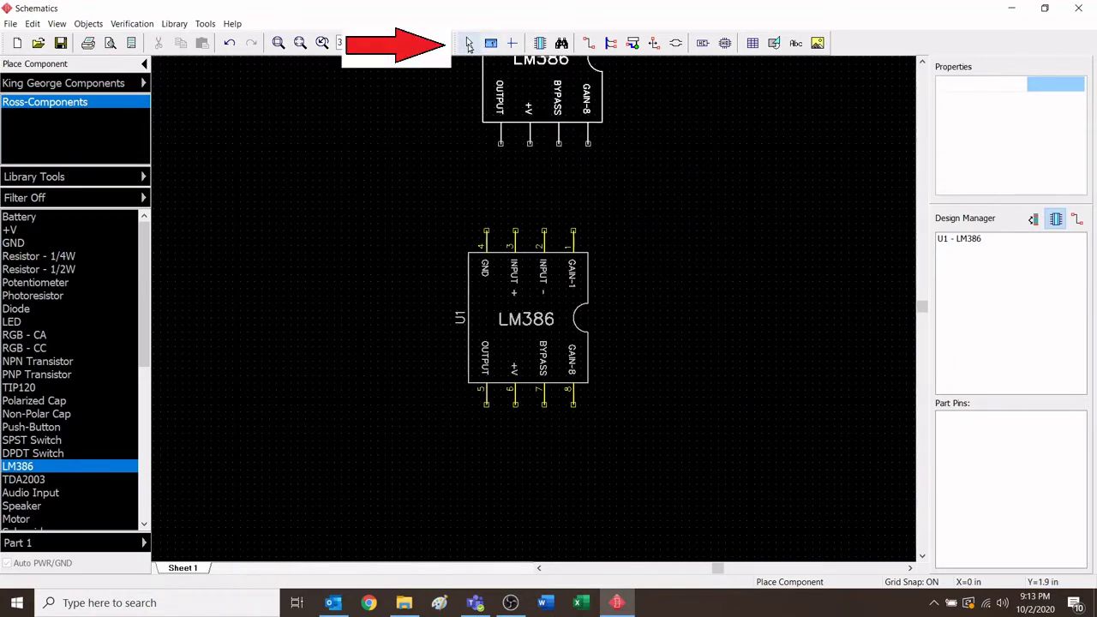
pyautogui.click(468, 45)
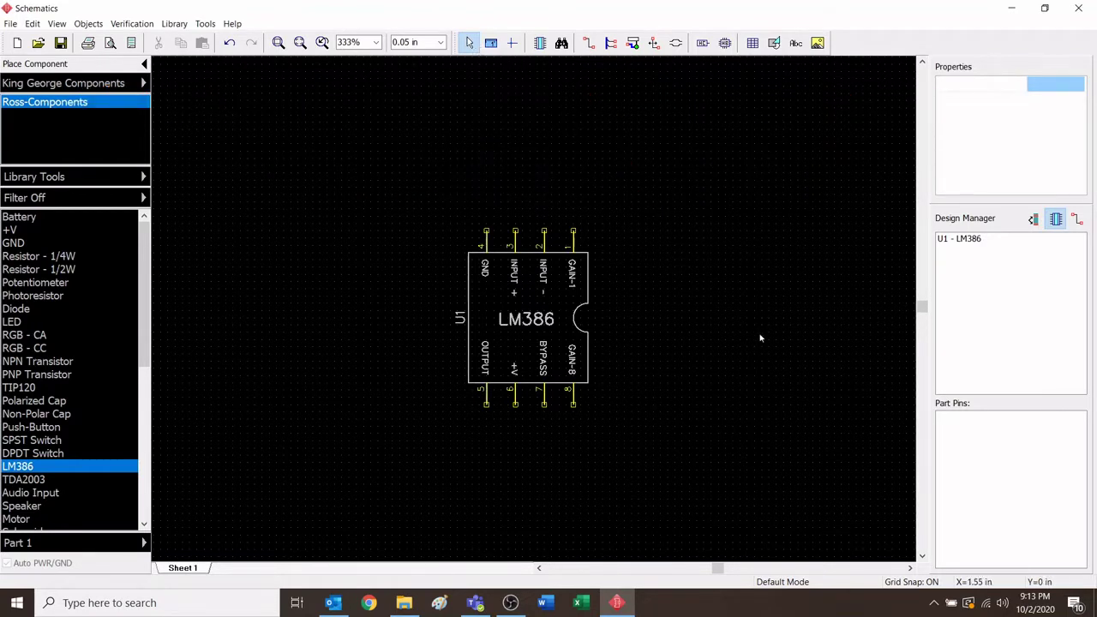
# Place a second, unrotated LM386 to the right of the first chip and delete it again
pyautogui.click(26, 466)
pyautogui.click(742, 317)
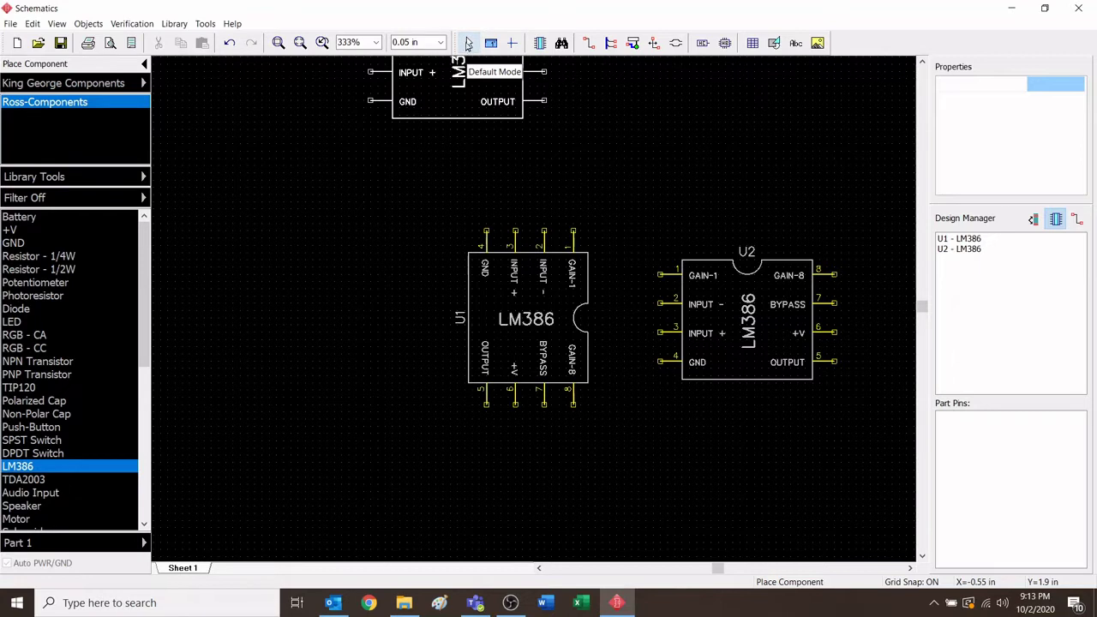
pyautogui.click(469, 45)
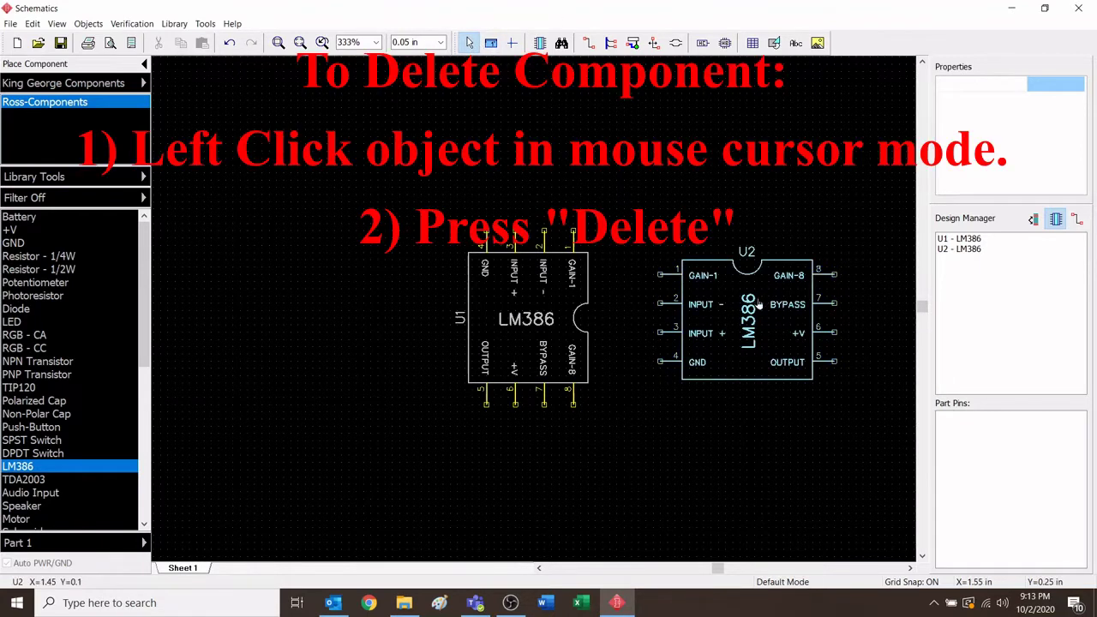
pyautogui.click(743, 325)
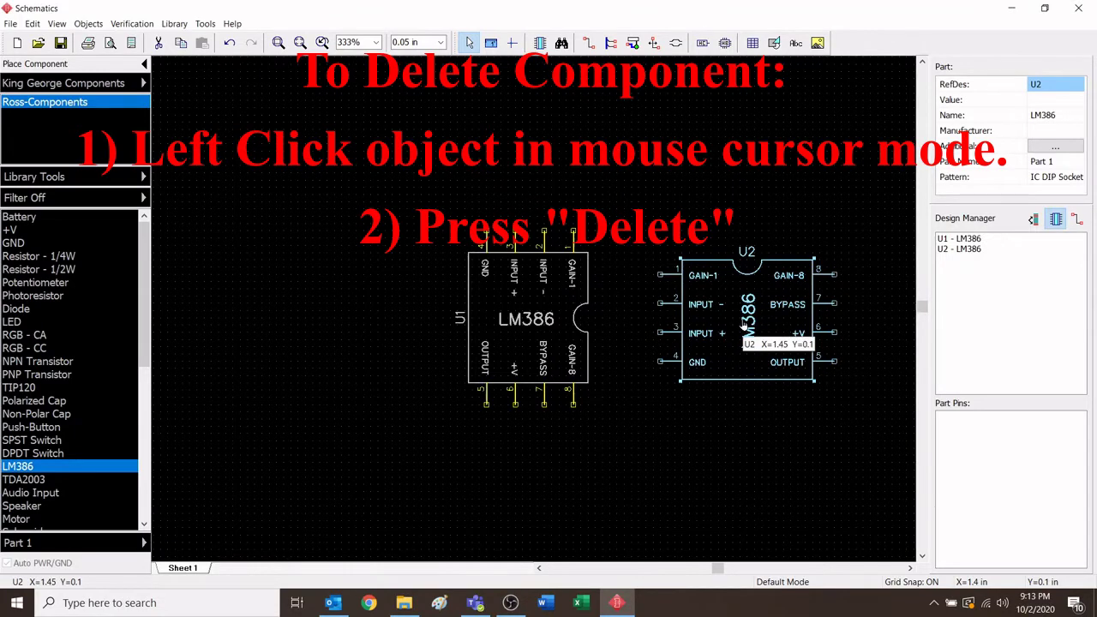
pyautogui.press('Delete')
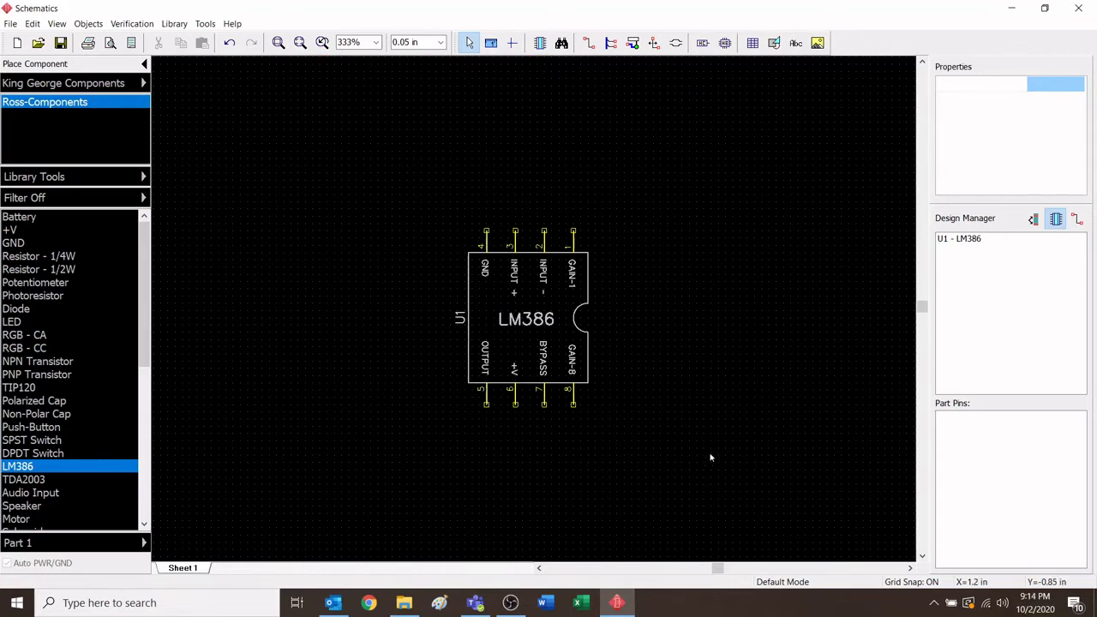
# Place one horizontal 1/2W resistor above and to the right of the LM386's GAIN-1 pin
pyautogui.click(80, 270)
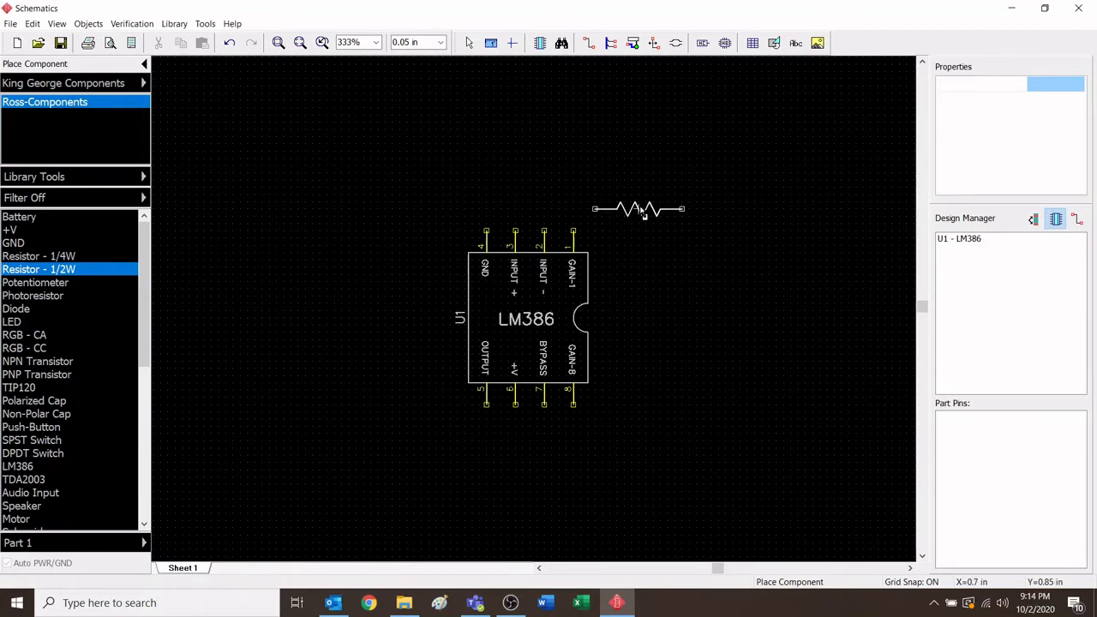
pyautogui.click(643, 215)
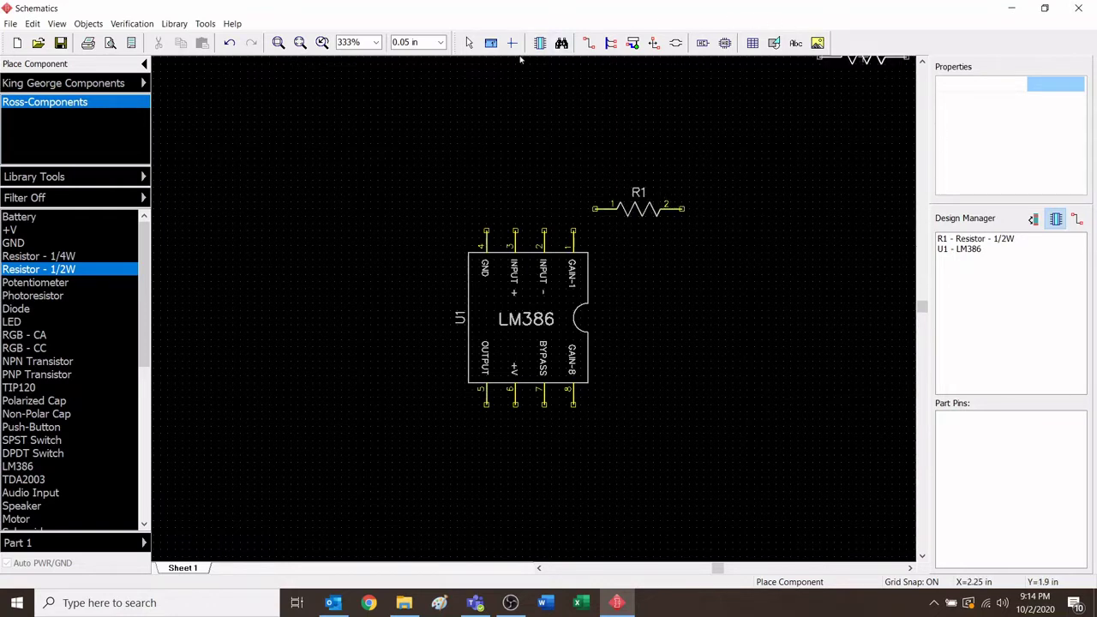
pyautogui.click(469, 42)
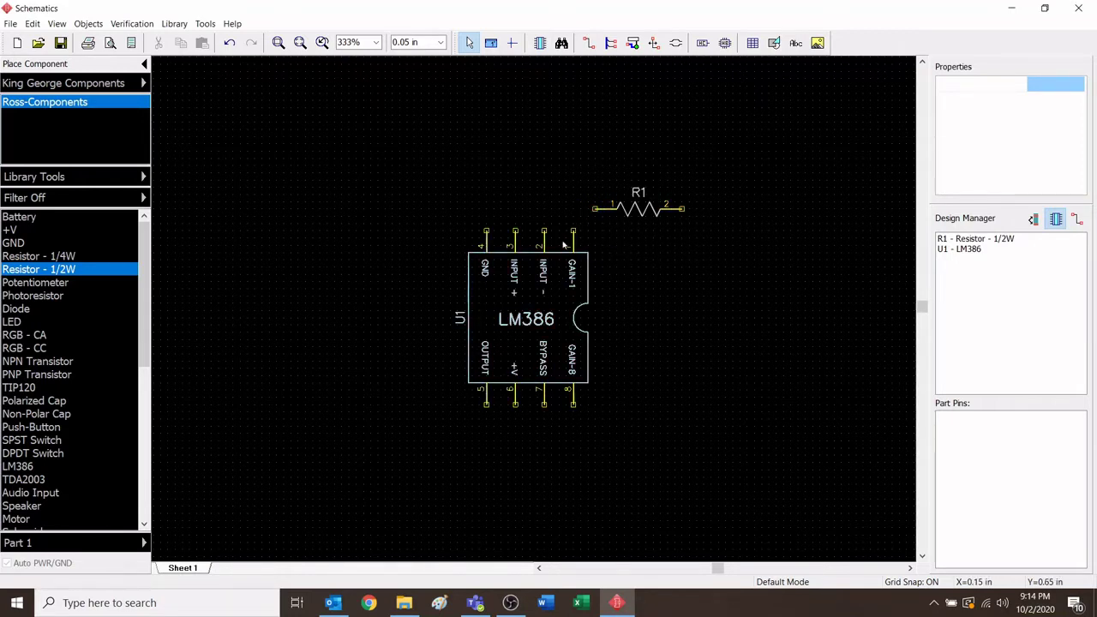
# Wire the LM386's GAIN-1 pin to pin 1 of resistor R1 and leave wire placement
pyautogui.click(589, 43)
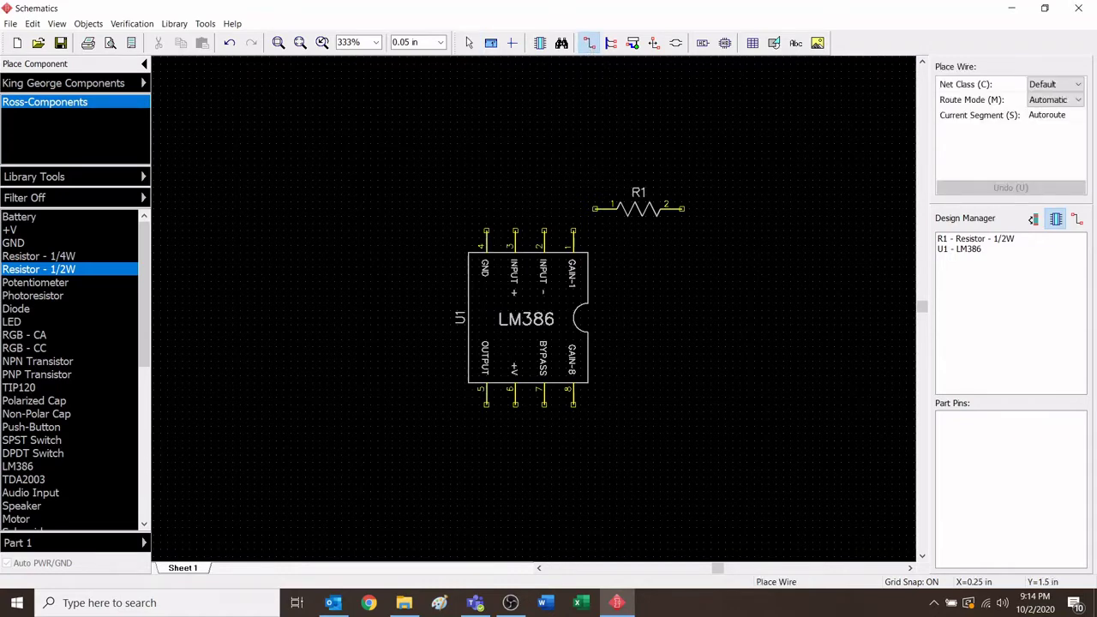
pyautogui.scroll(2, 574, 212)
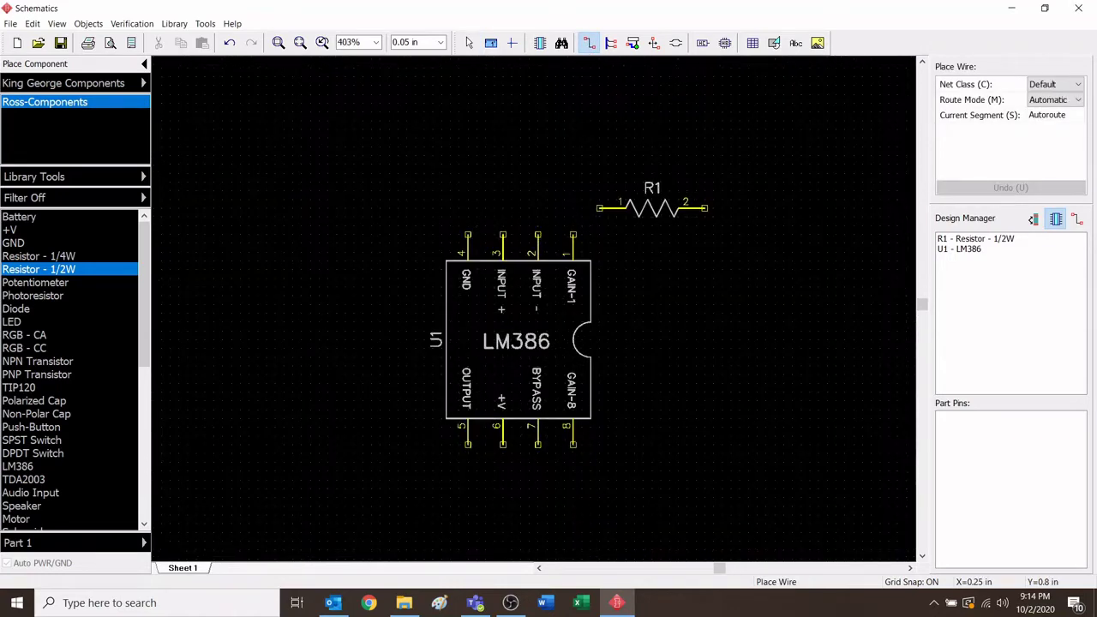
pyautogui.scroll(2, 572, 214)
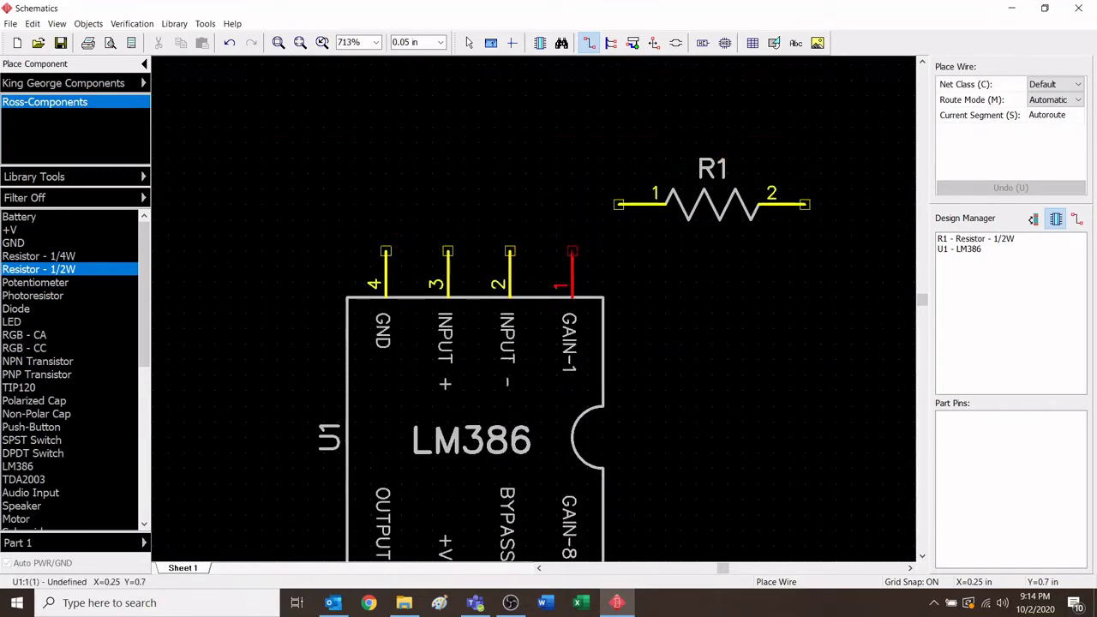
pyautogui.click(573, 251)
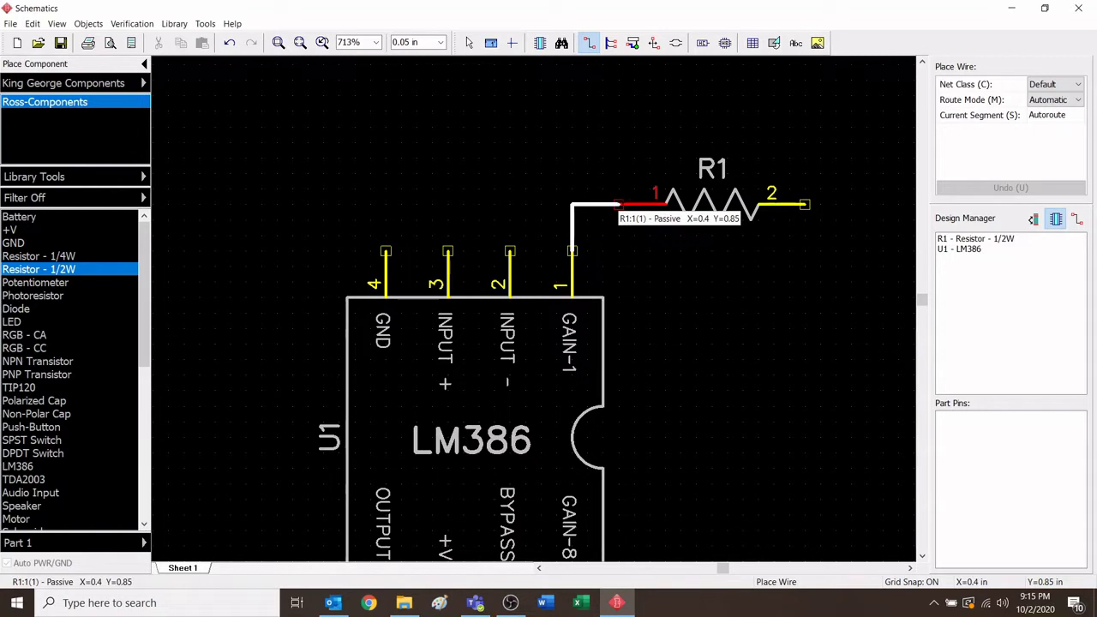
pyautogui.click(618, 204)
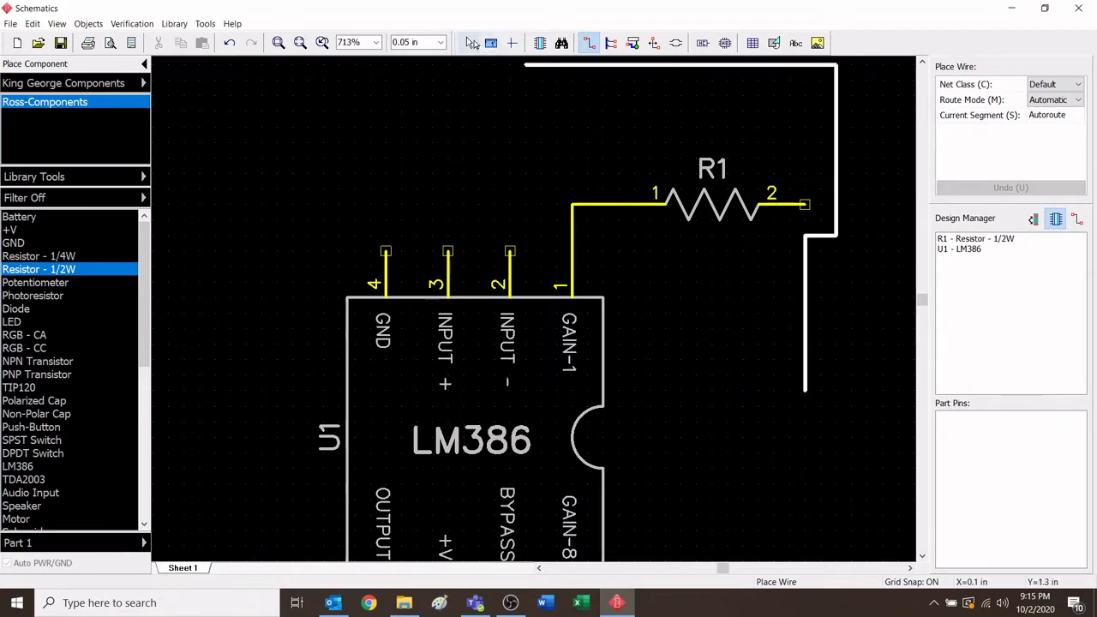
pyautogui.click(471, 44)
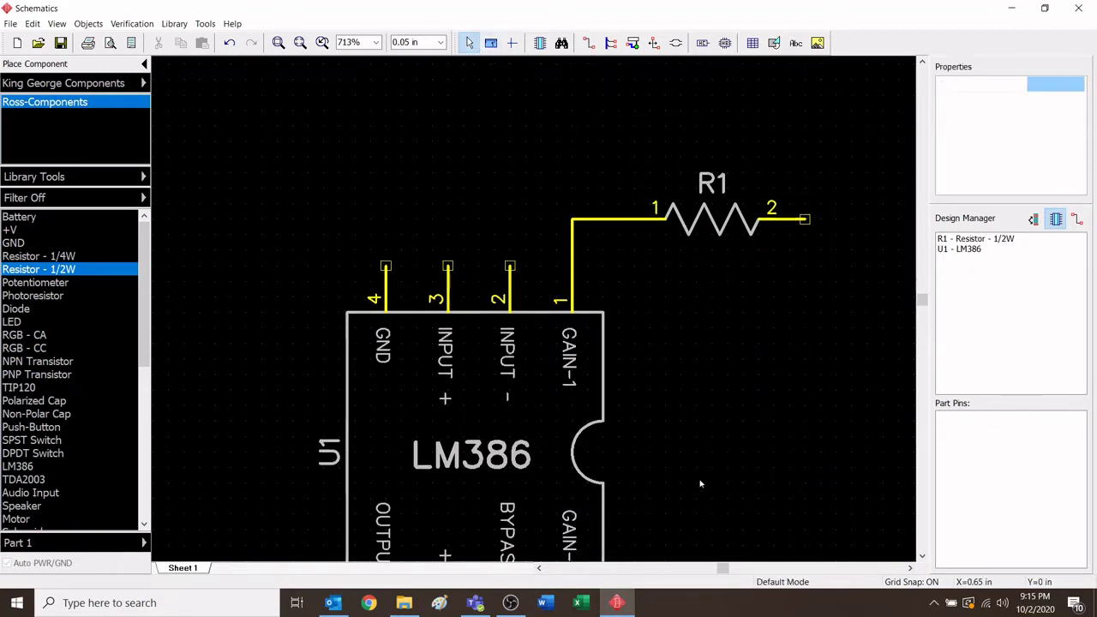
# Shift resistor R1 slightly down and to the right, and rotate it 180 degrees
pyautogui.scroll(-1, 686, 450)
pyautogui.scroll(-1, 758, 330)
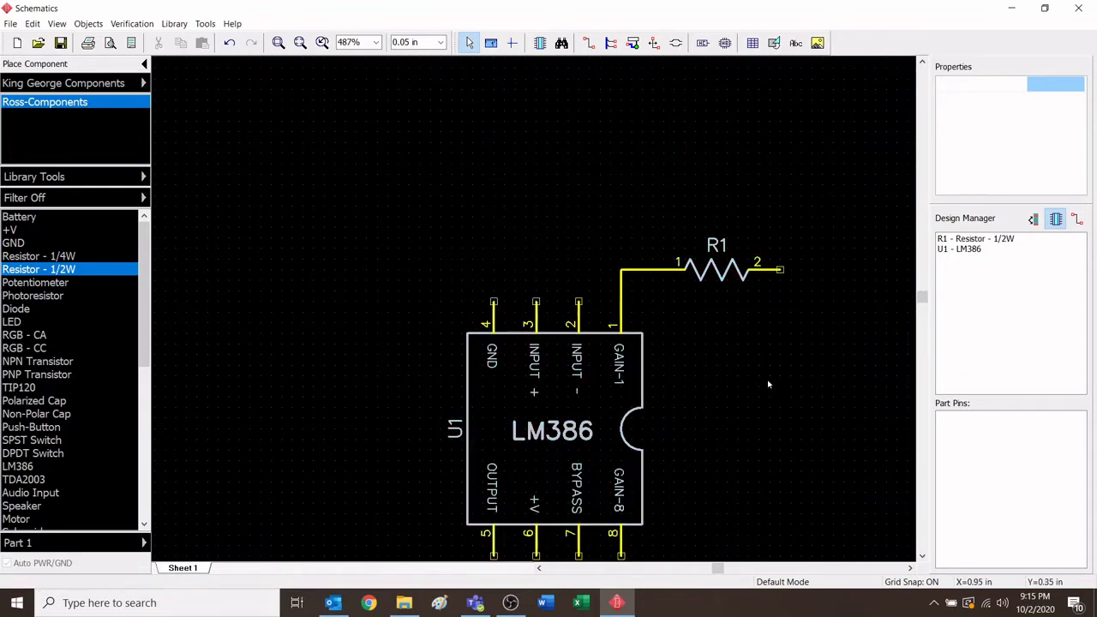
pyautogui.moveTo(718, 275)
pyautogui.mouseDown()
pyautogui.moveTo(670, 206)
pyautogui.moveTo(437, 203)
pyautogui.moveTo(534, 297)
pyautogui.moveTo(748, 235)
pyautogui.moveTo(454, 227)
pyautogui.moveTo(785, 273)
pyautogui.moveTo(793, 249)
pyautogui.moveTo(771, 205)
pyautogui.moveTo(514, 221)
pyautogui.moveTo(759, 242)
pyautogui.moveTo(505, 206)
pyautogui.moveTo(688, 324)
pyautogui.moveTo(746, 276)
pyautogui.moveTo(747, 287)
pyautogui.moveTo(604, 322)
pyautogui.moveTo(683, 270)
pyautogui.moveTo(641, 240)
pyautogui.moveTo(650, 270)
pyautogui.moveTo(724, 274)
pyautogui.moveTo(795, 233)
pyautogui.moveTo(724, 262)
pyautogui.moveTo(708, 283)
pyautogui.moveTo(726, 293)
pyautogui.moveTo(727, 282)
pyautogui.mouseUp()
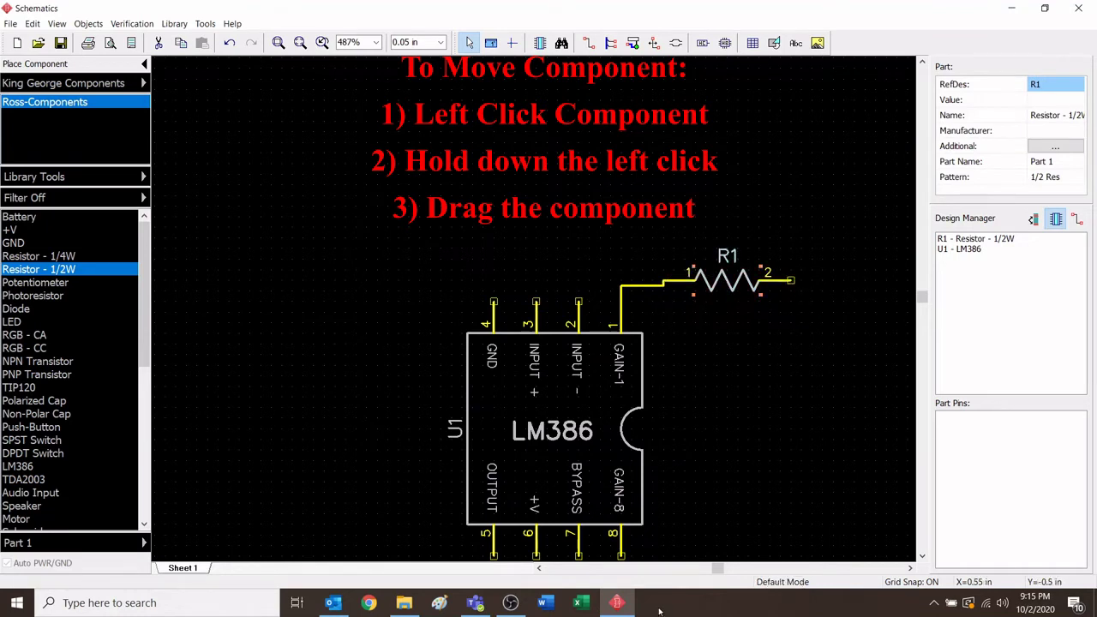
pyautogui.press('r')
pyautogui.press('r')
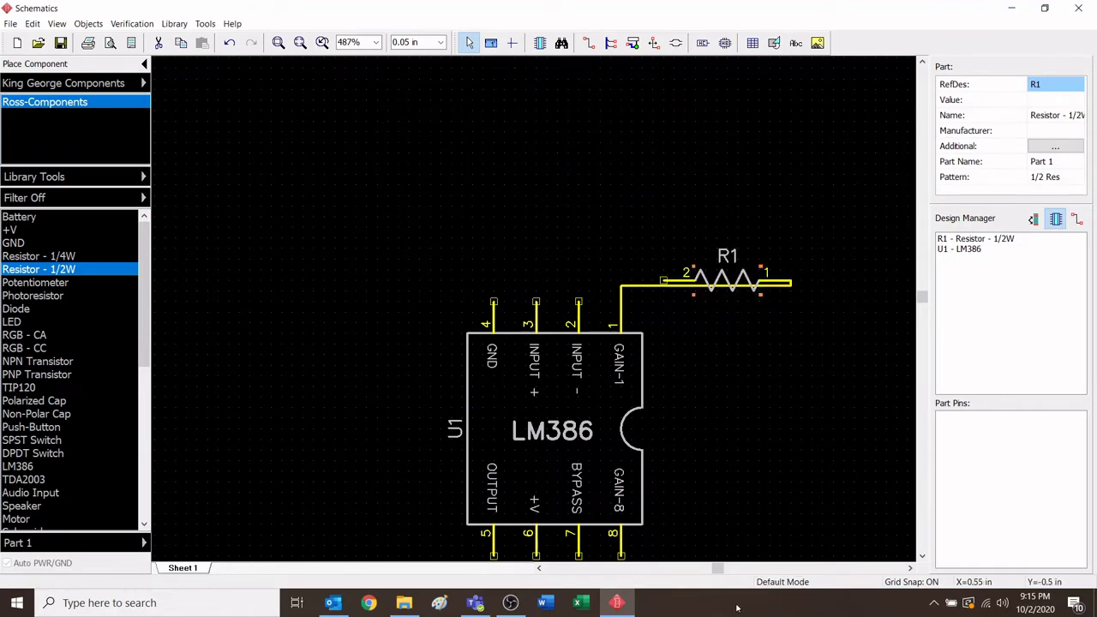
pyautogui.click(681, 417)
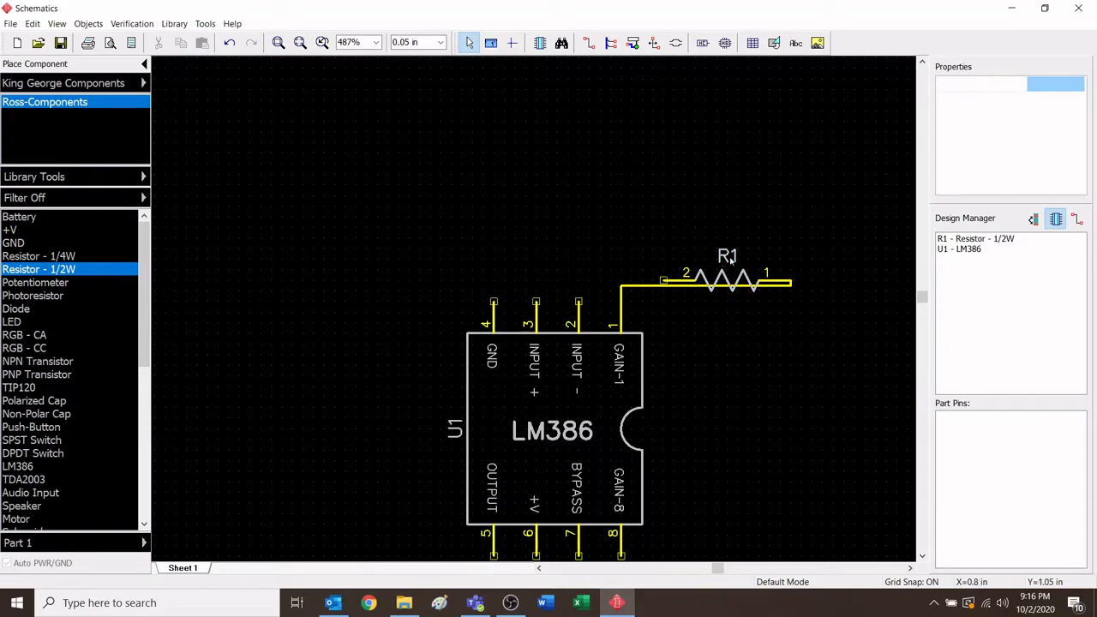
# Move resistor R1 left, closer to the wire from GAIN-1, and turn it so pin 1 faces that wire
pyautogui.moveTo(729, 252); pyautogui.dragTo(681, 264)
pyautogui.press('r')
pyautogui.press('r')
pyautogui.click(838, 446)
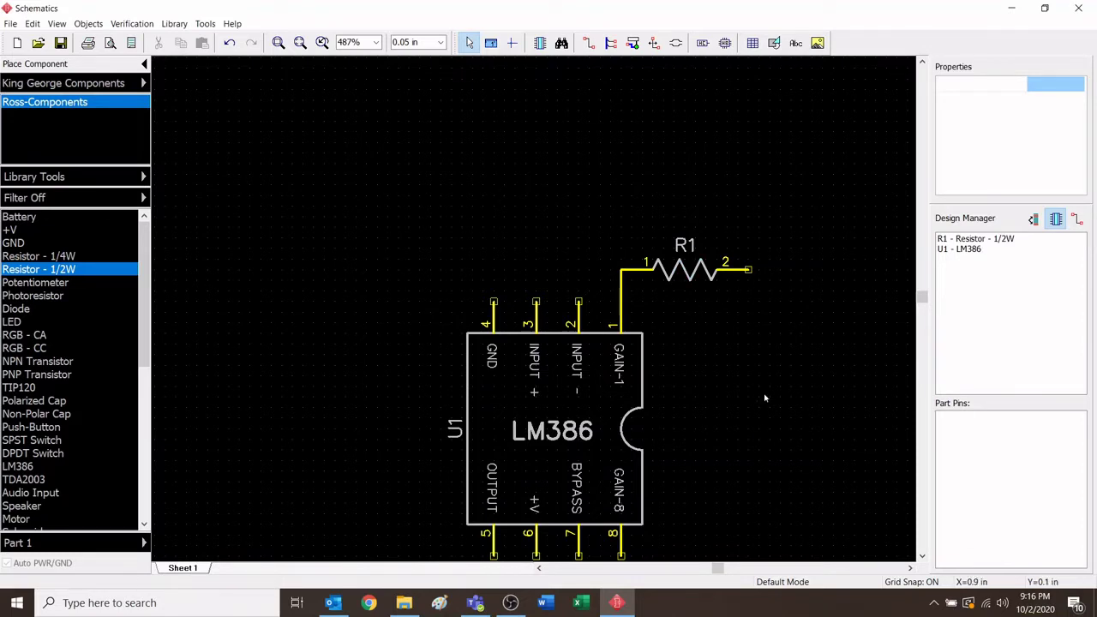
# Set the value of resistor R1 to 10K Ohms and deselect it
pyautogui.click(689, 280)
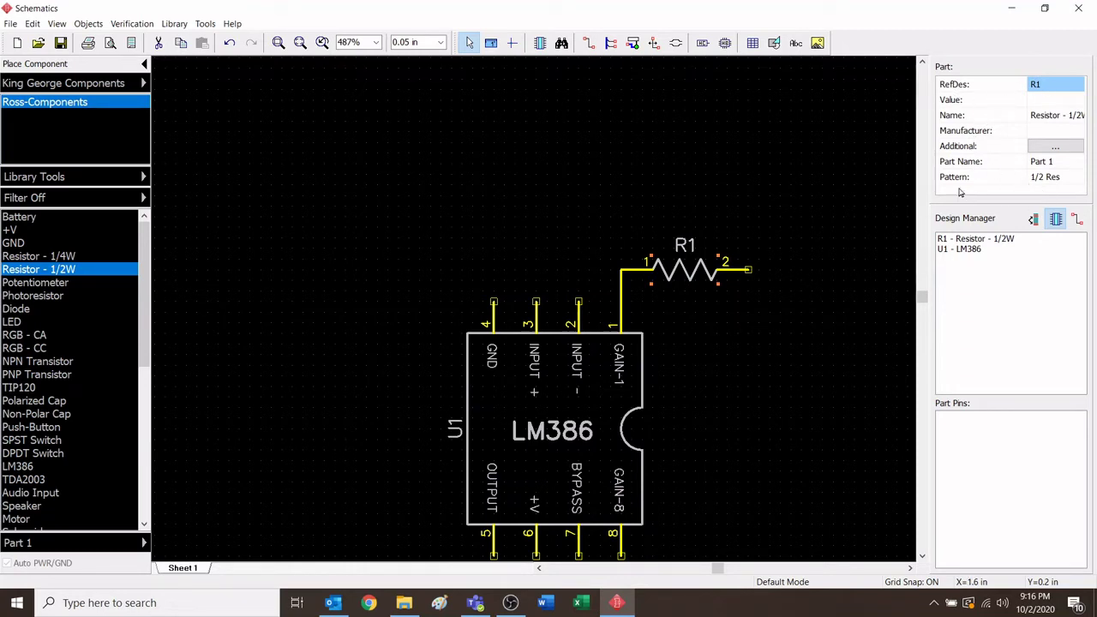
pyautogui.click(1042, 101)
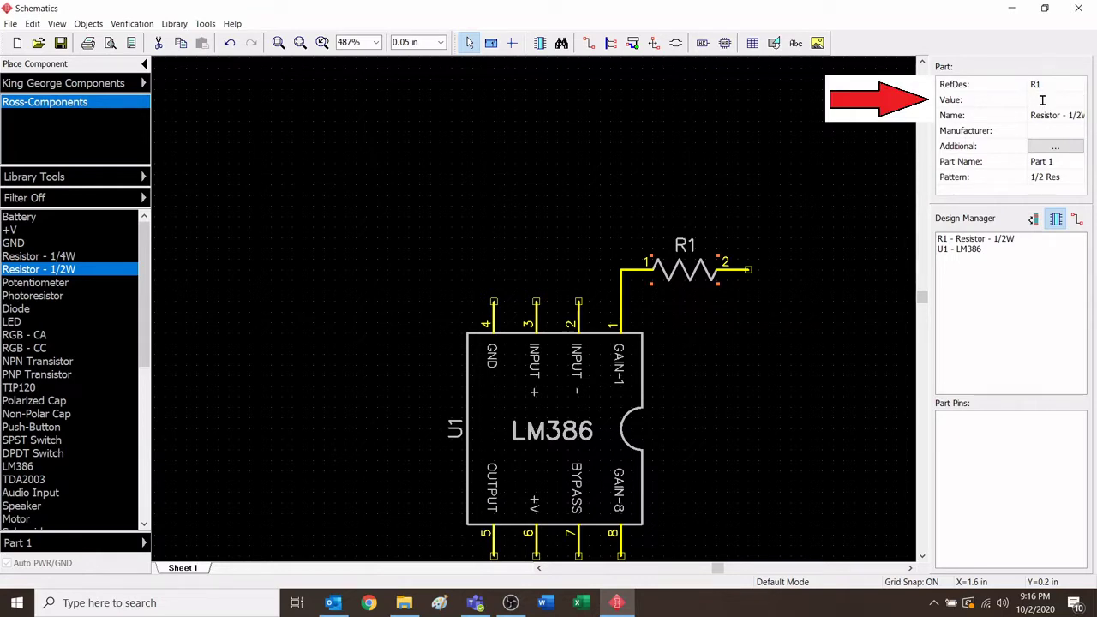
pyautogui.write('10K Ohms')
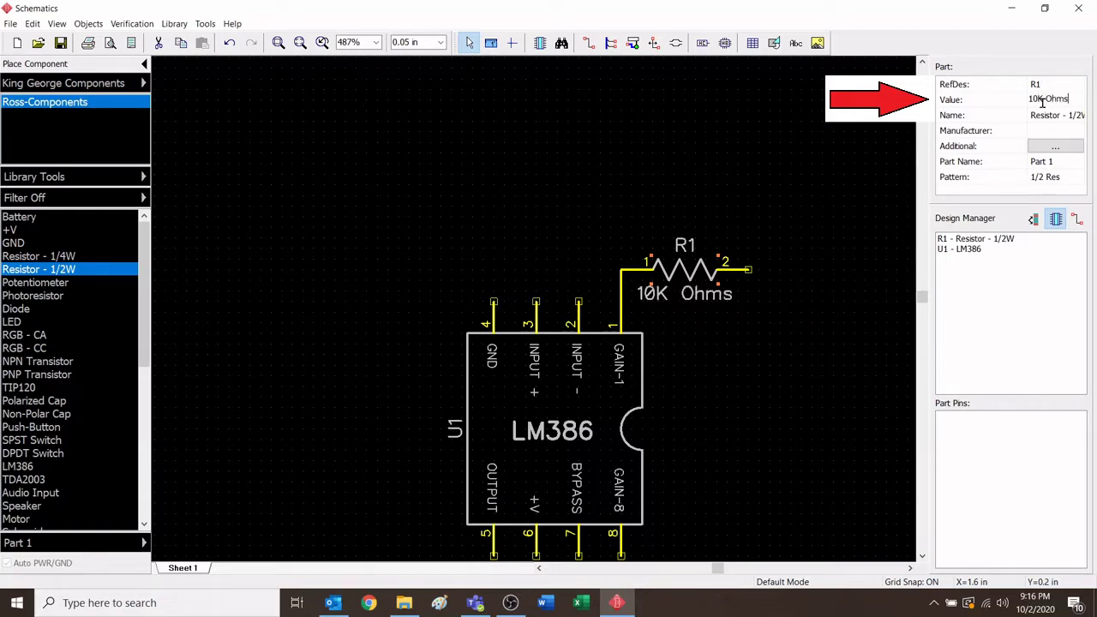
pyautogui.click(788, 401)
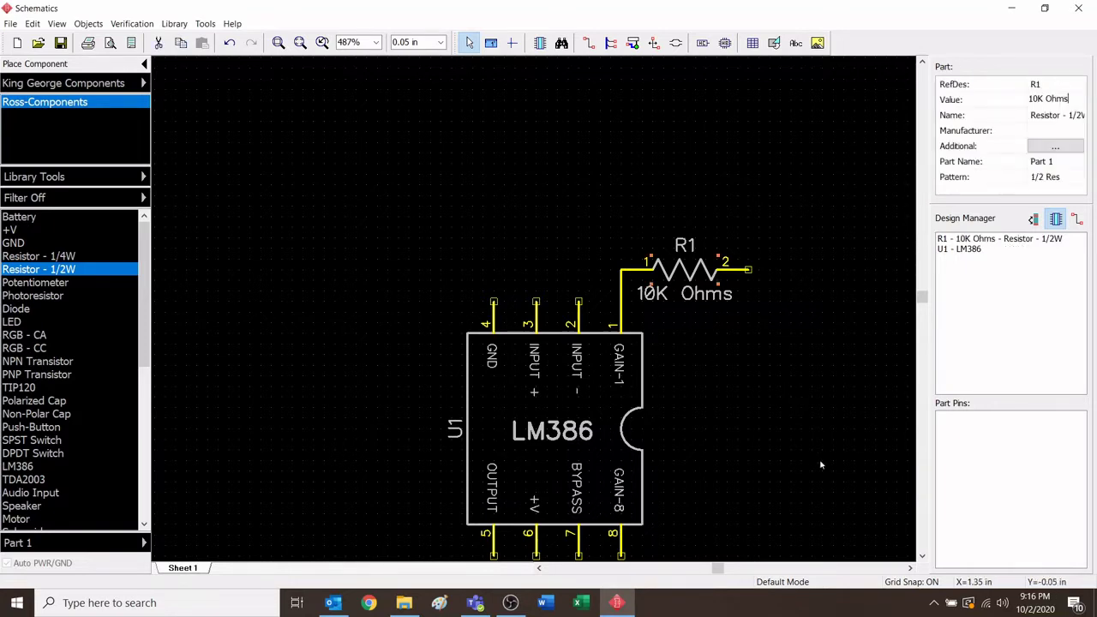
pyautogui.click(564, 143)
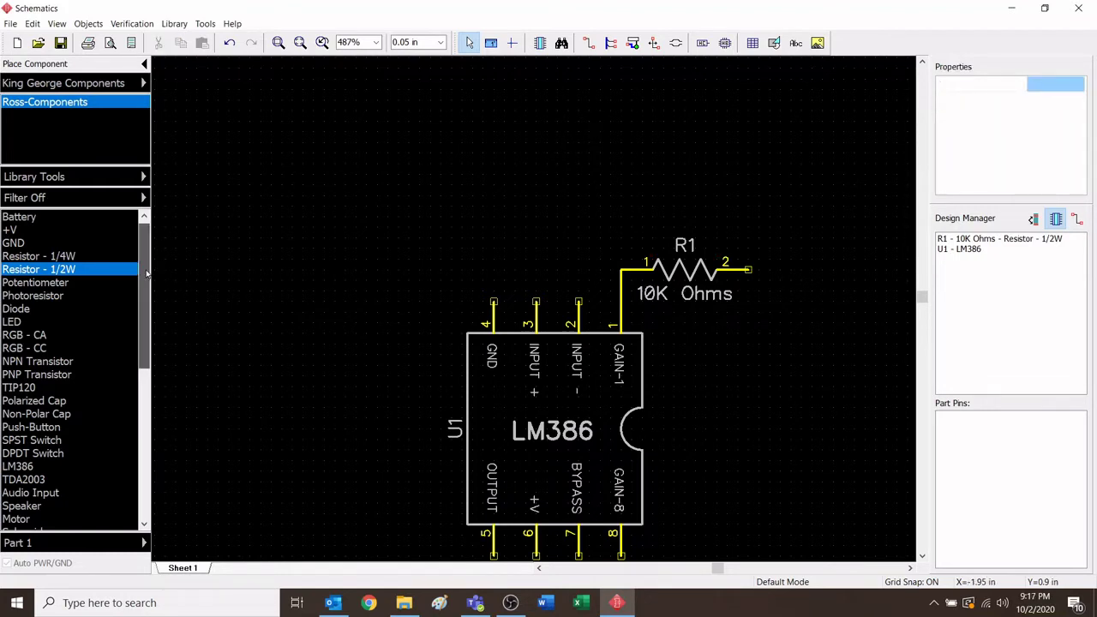
# Place a Non-Polar Cap to the right of resistor R1, level with it, and end component placement
pyautogui.scroll(-1, 147, 285)
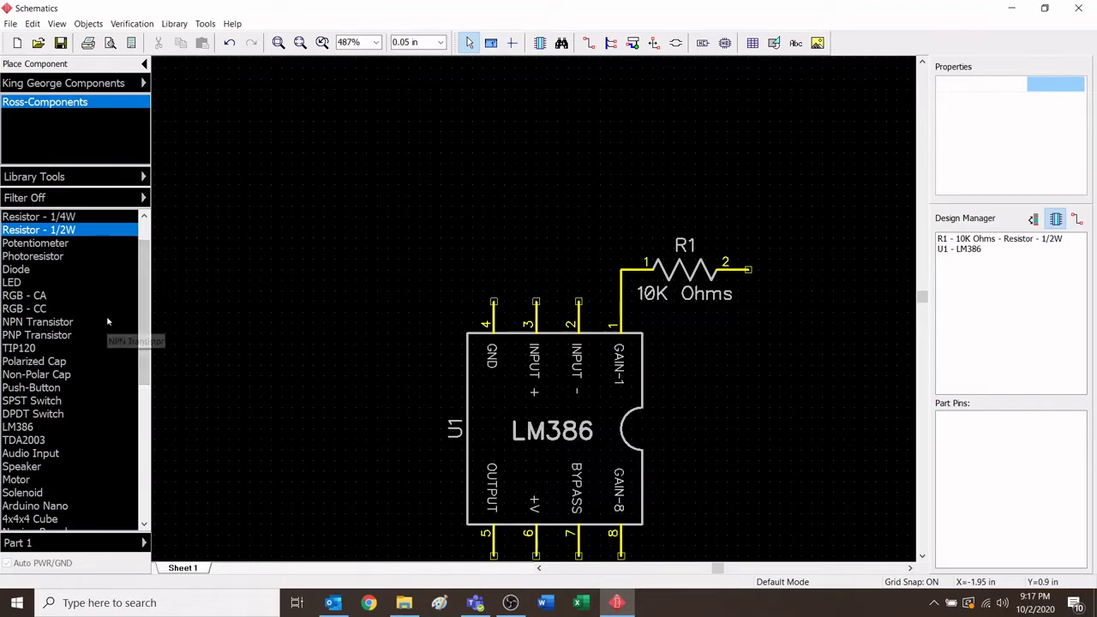
pyautogui.click(51, 374)
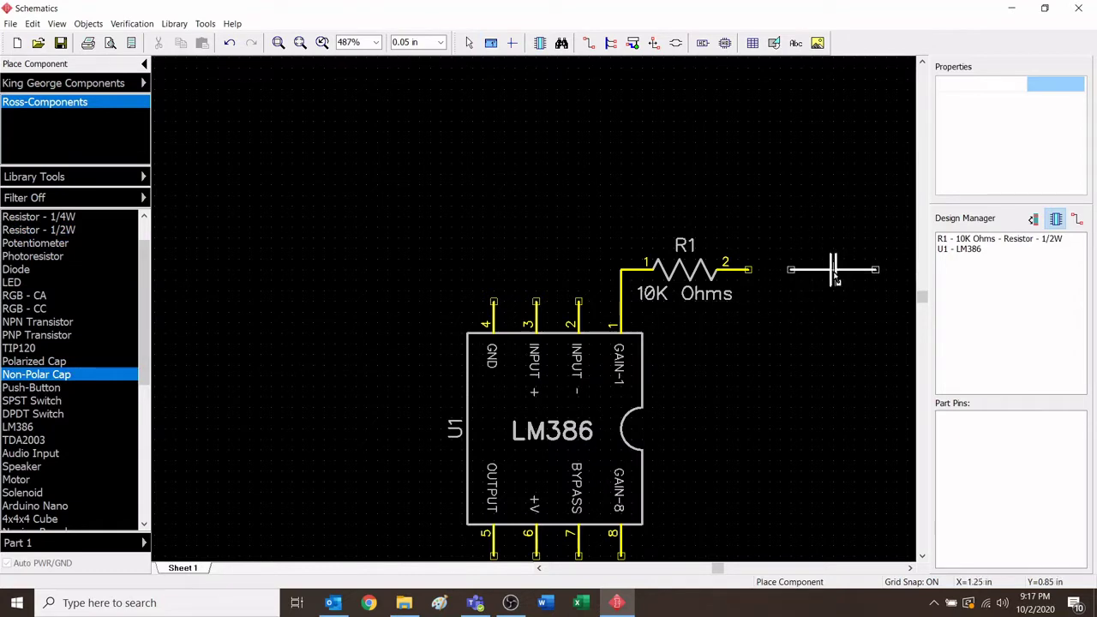
pyautogui.click(834, 270)
pyautogui.press('Escape')
pyautogui.moveTo(801, 348); pyautogui.dragTo(609, 348, button='middle')
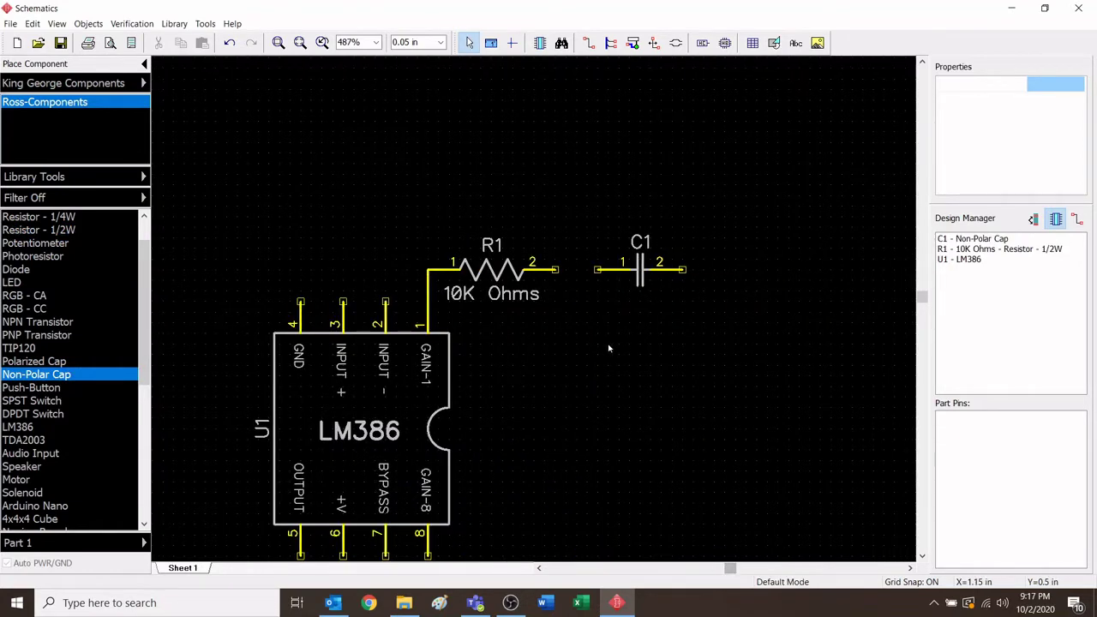
# Wire pin 2 of resistor R1 to pin 1 of capacitor C1 and leave wire placement
pyautogui.click(589, 44)
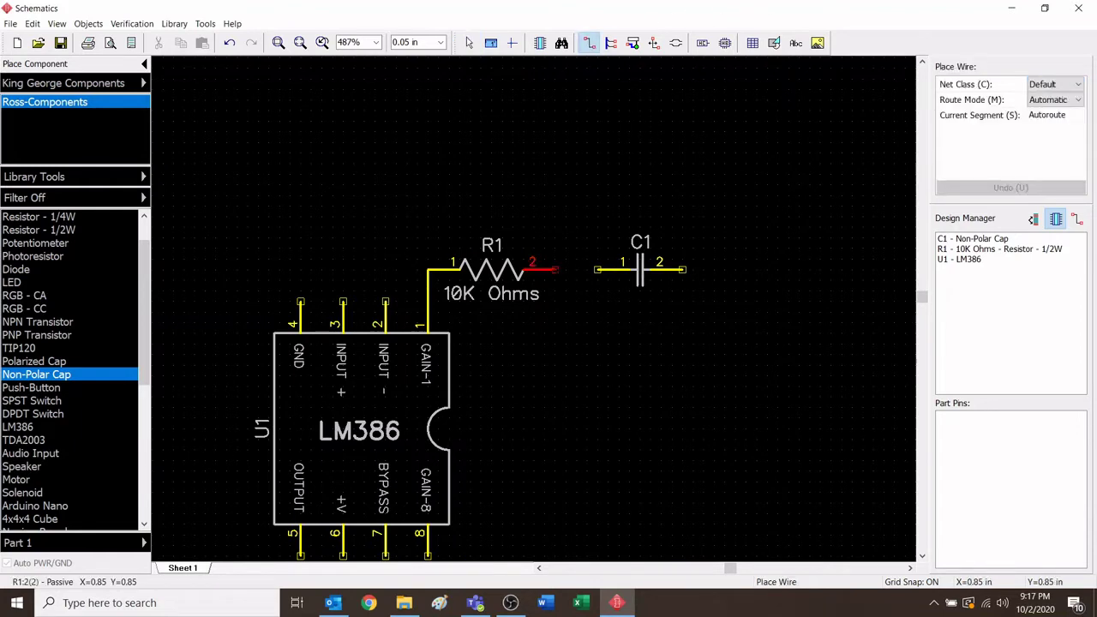
pyautogui.click(558, 270)
pyautogui.click(598, 270)
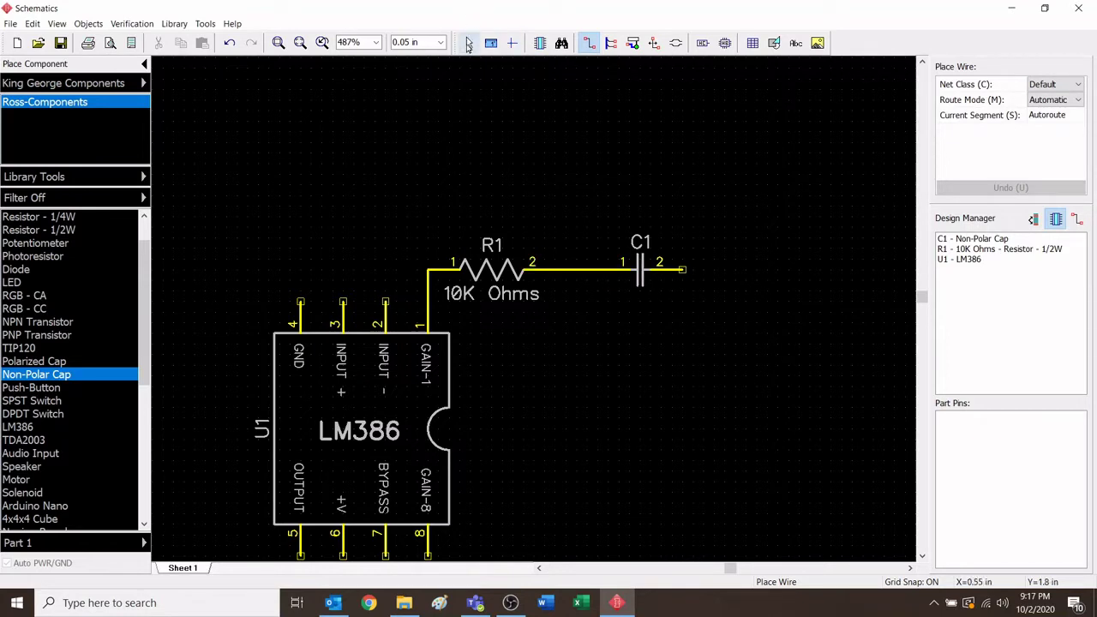
pyautogui.click(469, 45)
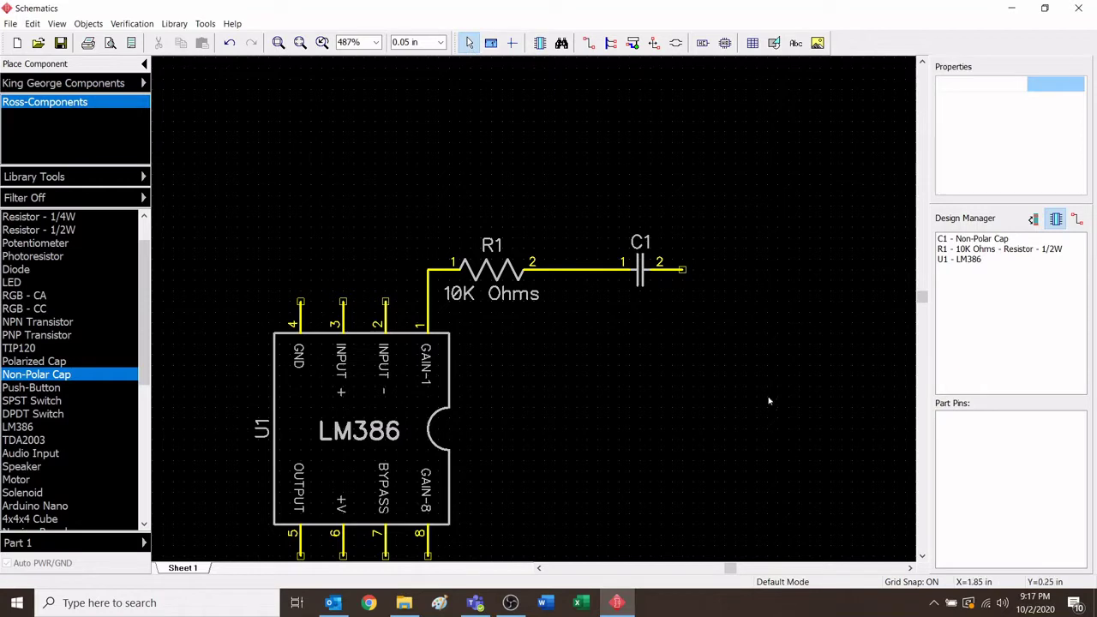
# Set the value of capacitor C1 to 33nF and deselect it
pyautogui.click(644, 276)
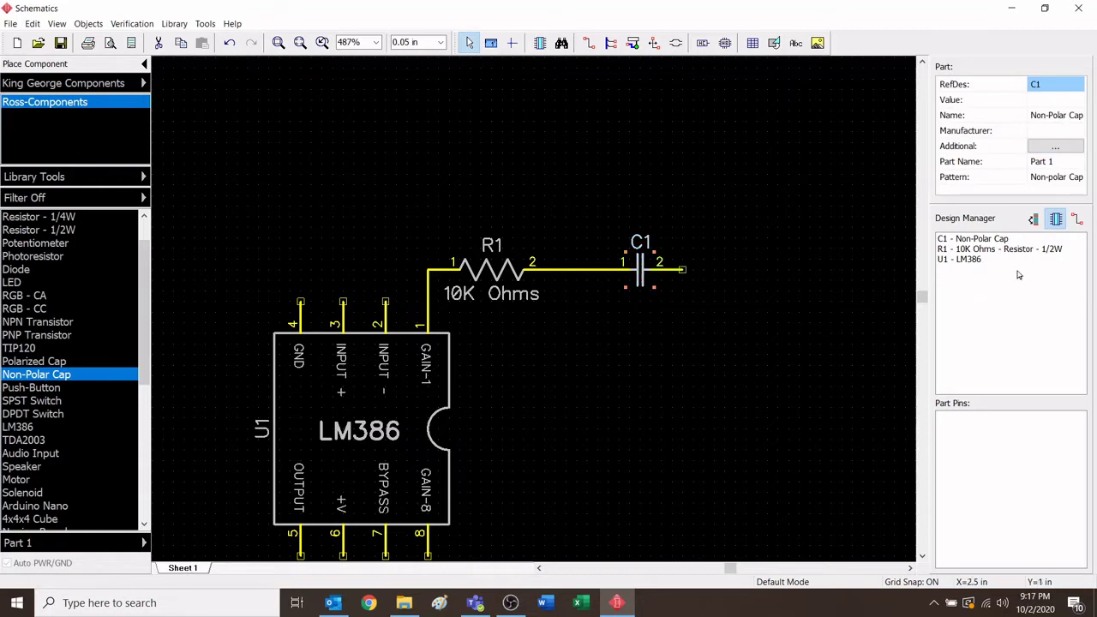
pyautogui.click(568, 367)
pyautogui.click(641, 269)
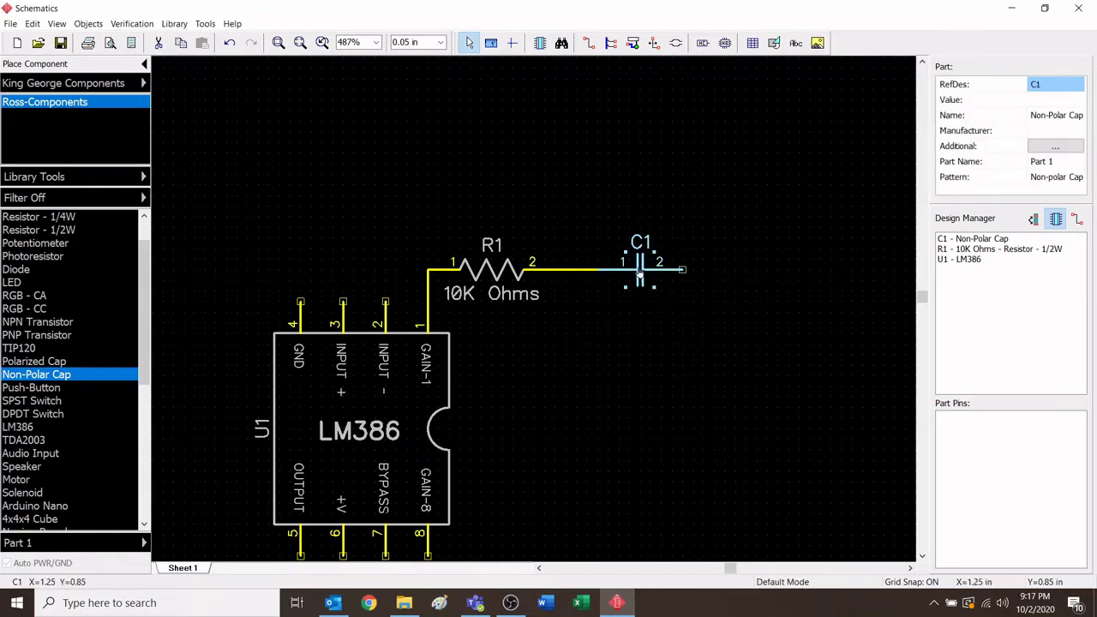
pyautogui.click(1039, 102)
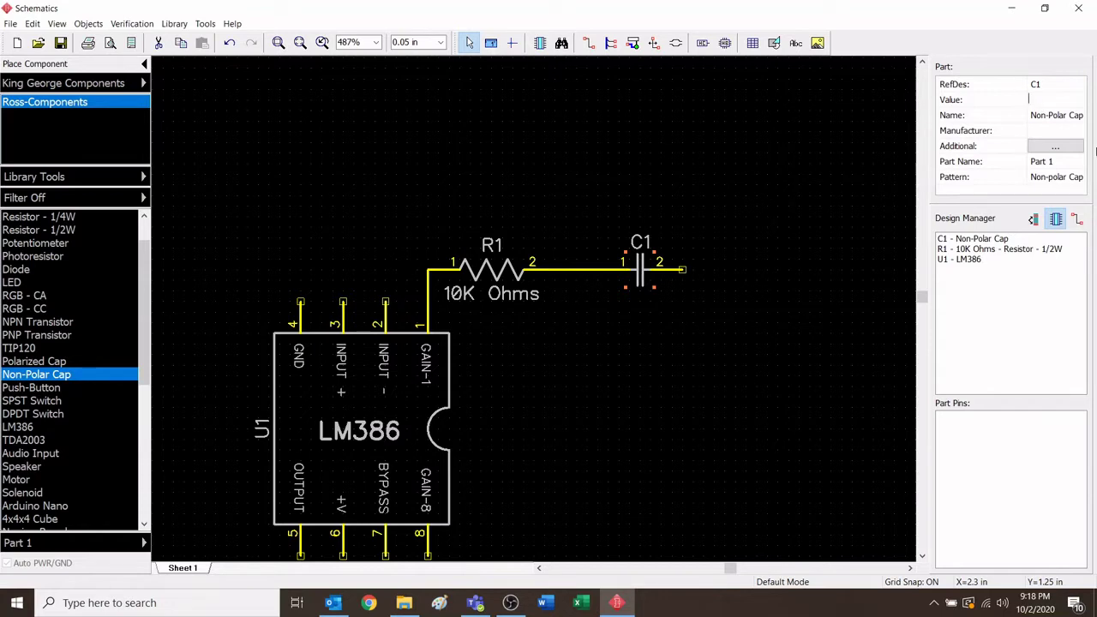
pyautogui.write('33nF')
pyautogui.press('Return')
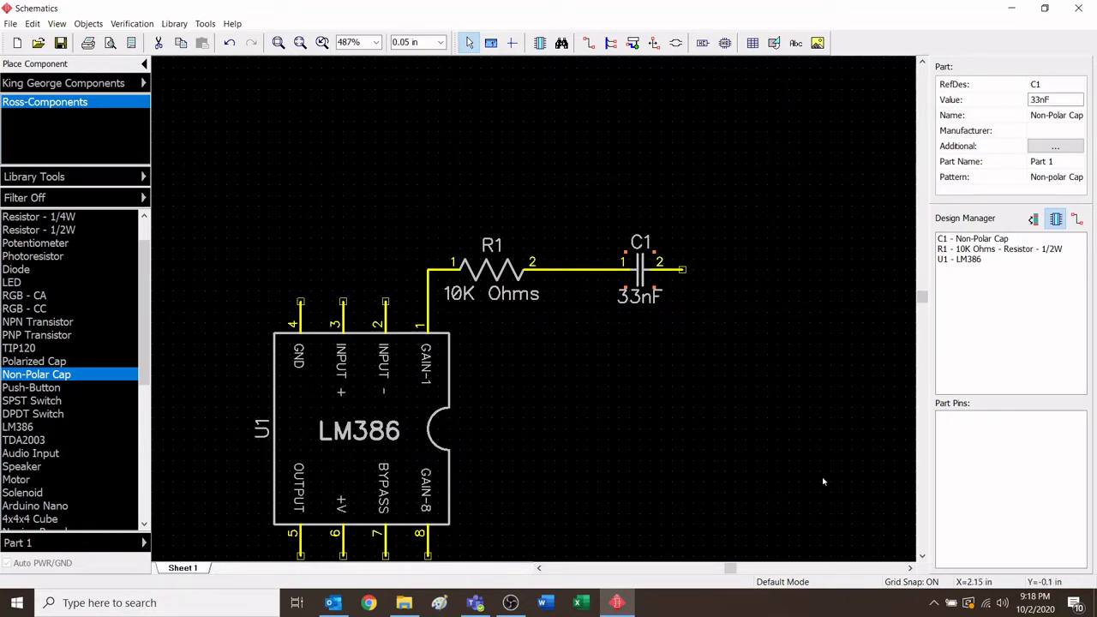
pyautogui.click(708, 400)
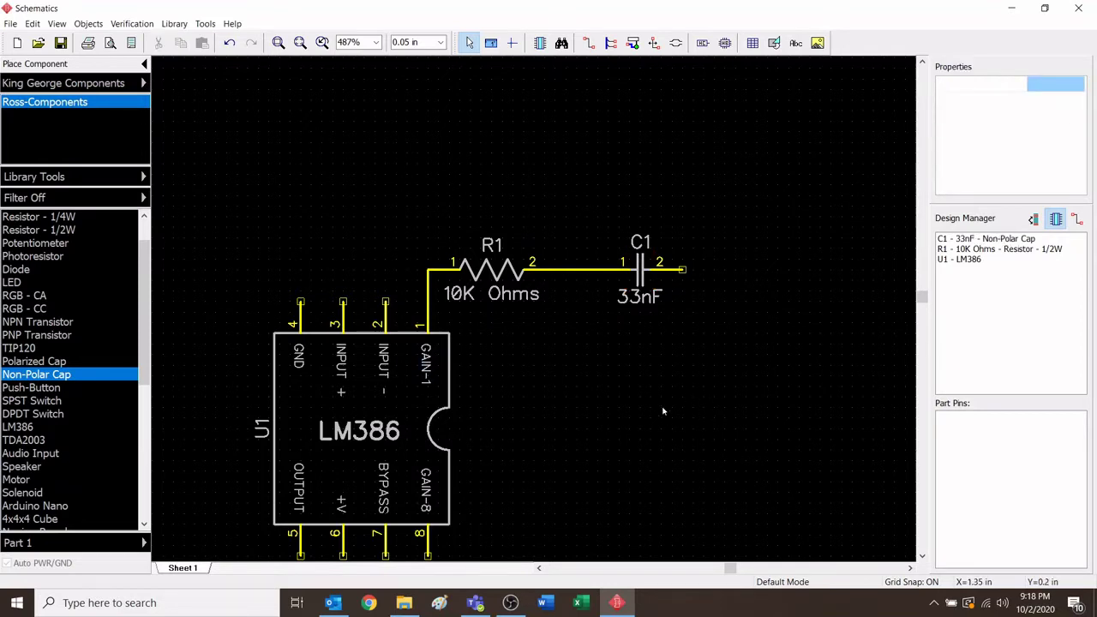
# Wire pin 2 of capacitor C1 down, across the LM386 and around its left side to OUTPUT pin 5
pyautogui.scroll(-1, 664, 406)
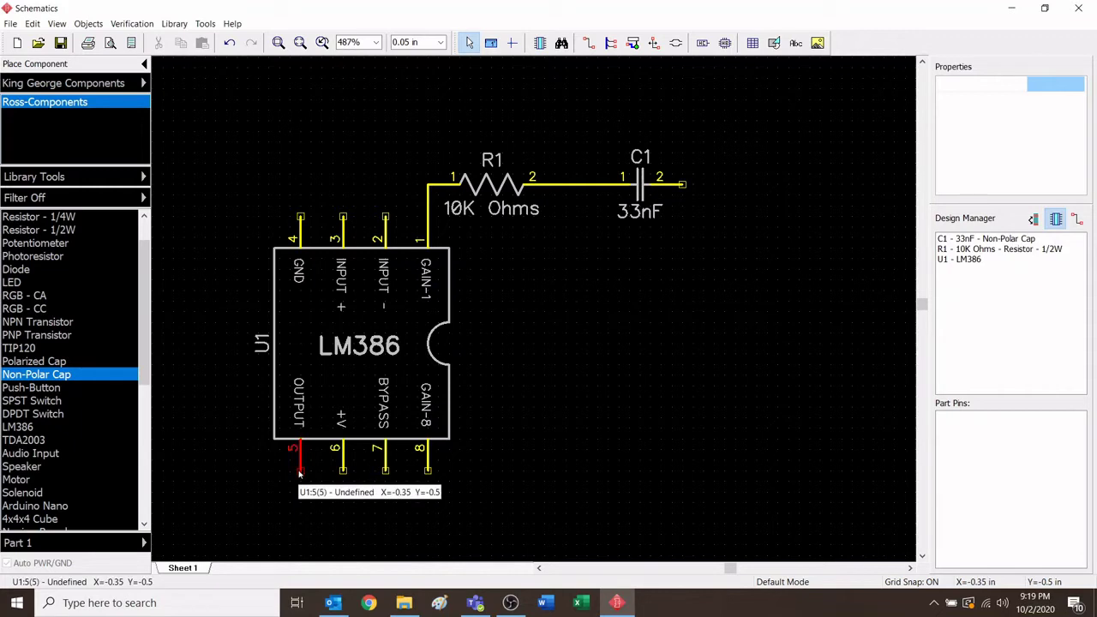
pyautogui.click(589, 43)
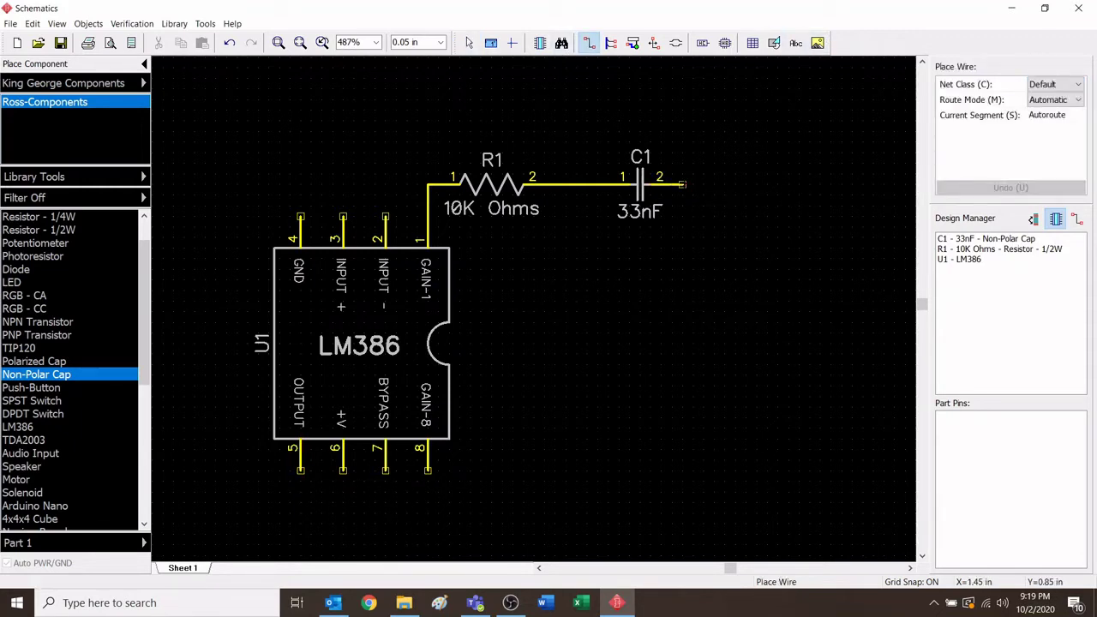
pyautogui.click(683, 184)
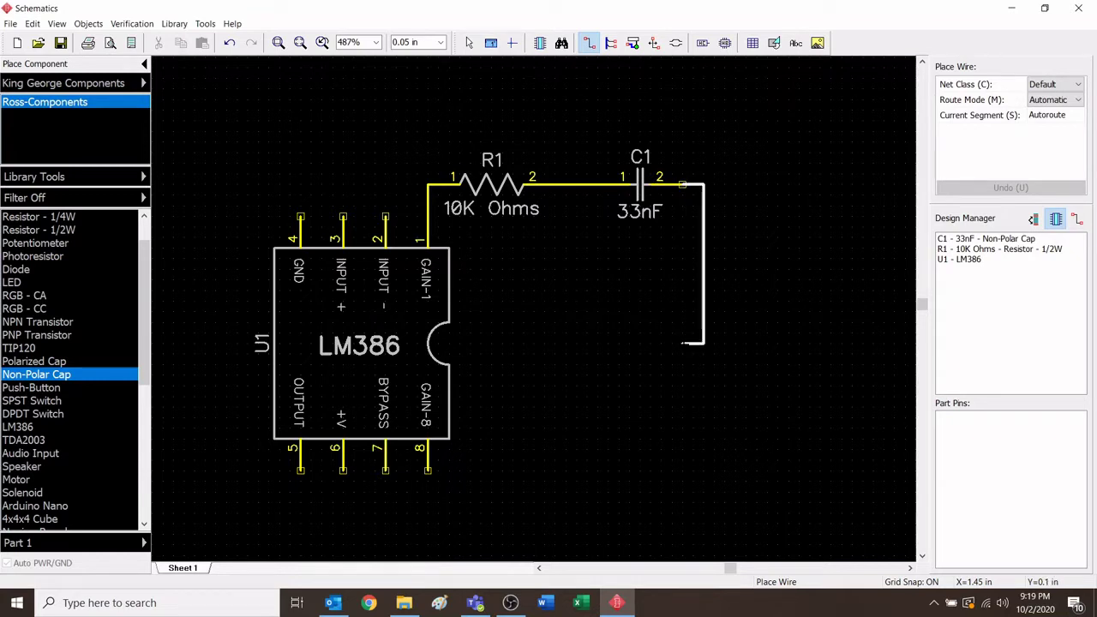
pyautogui.click(703, 342)
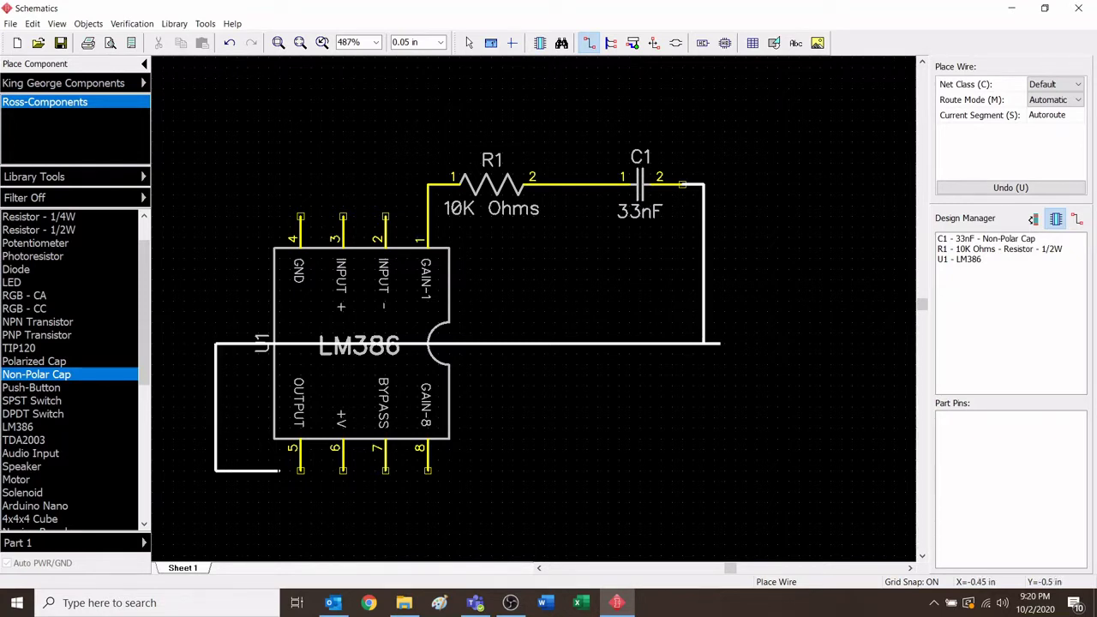
pyautogui.click(299, 470)
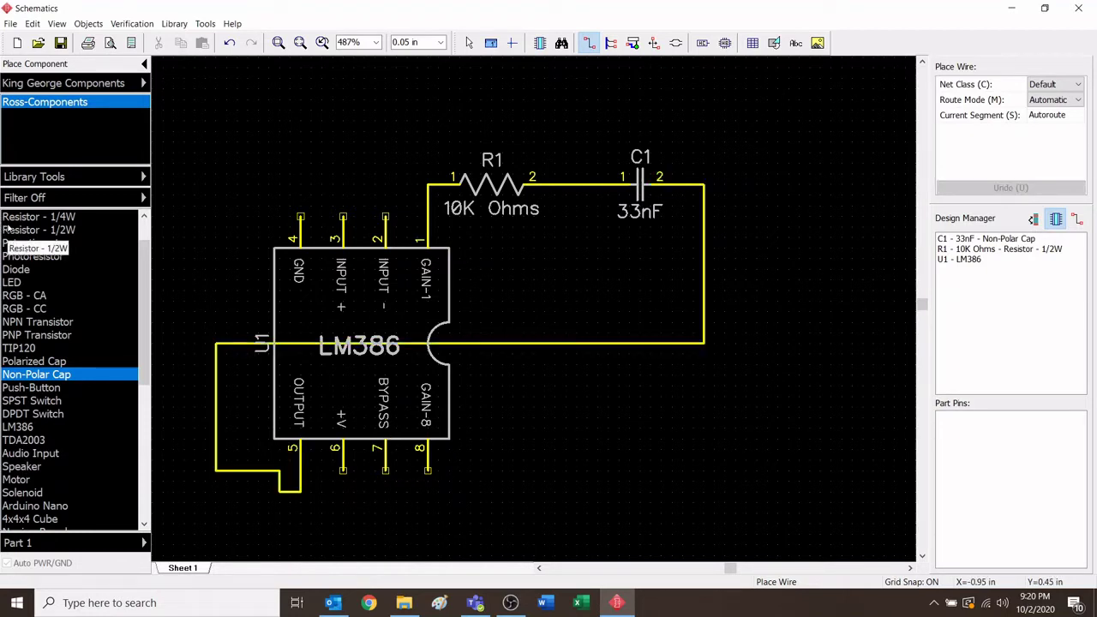
pyautogui.press('Escape')
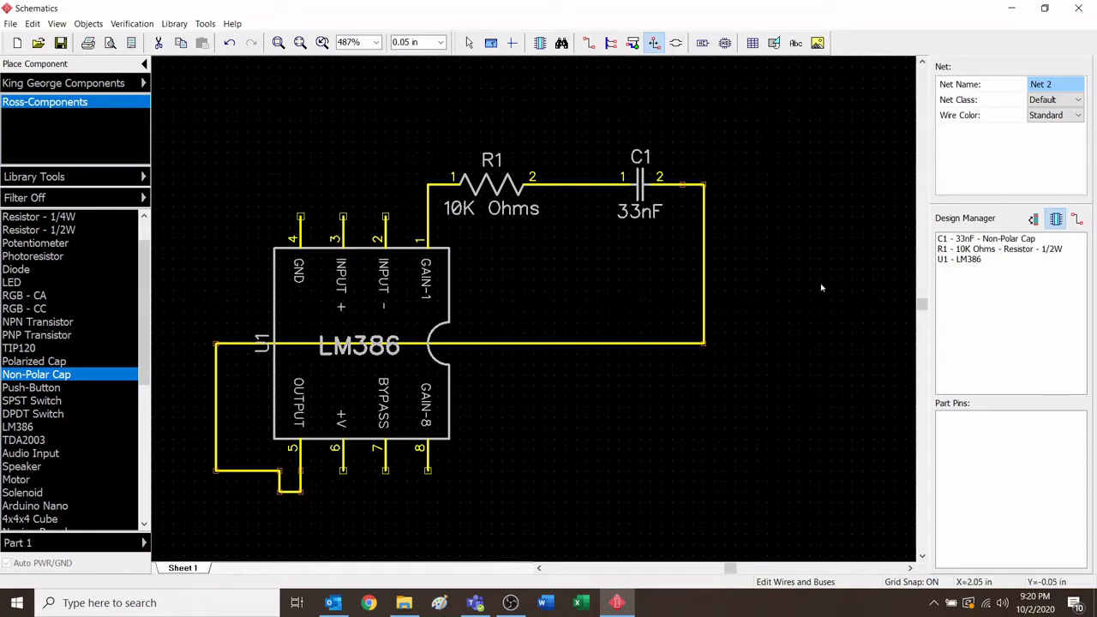
# Lower the wire's horizontal segment beside OUTPUT pin 5 to remove the small jog, and leave wire editing
pyautogui.click(471, 43)
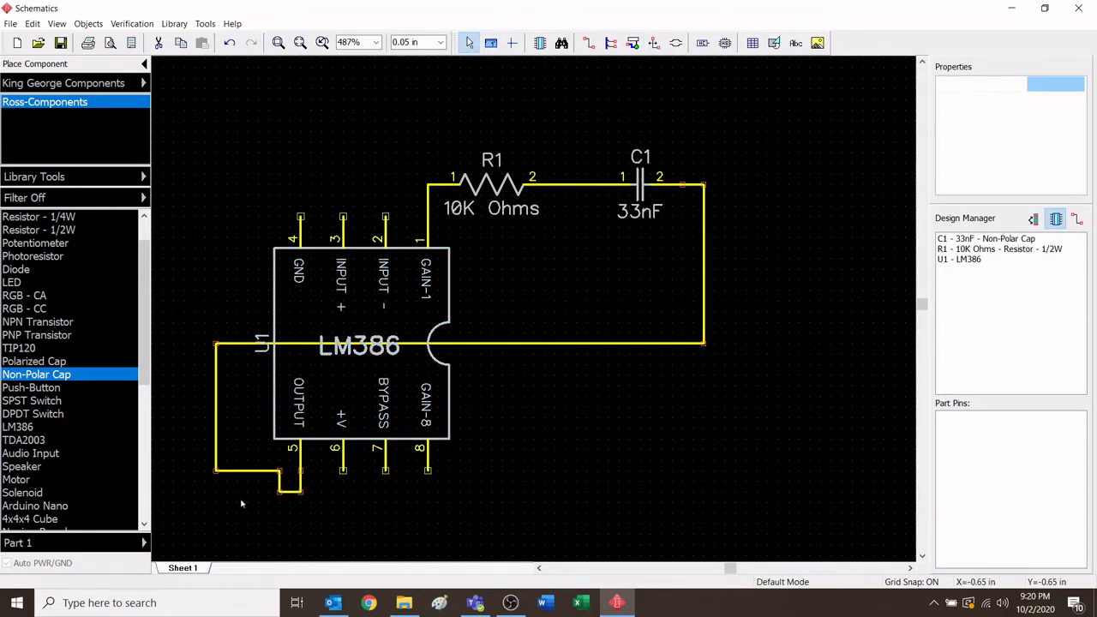
pyautogui.click(249, 470)
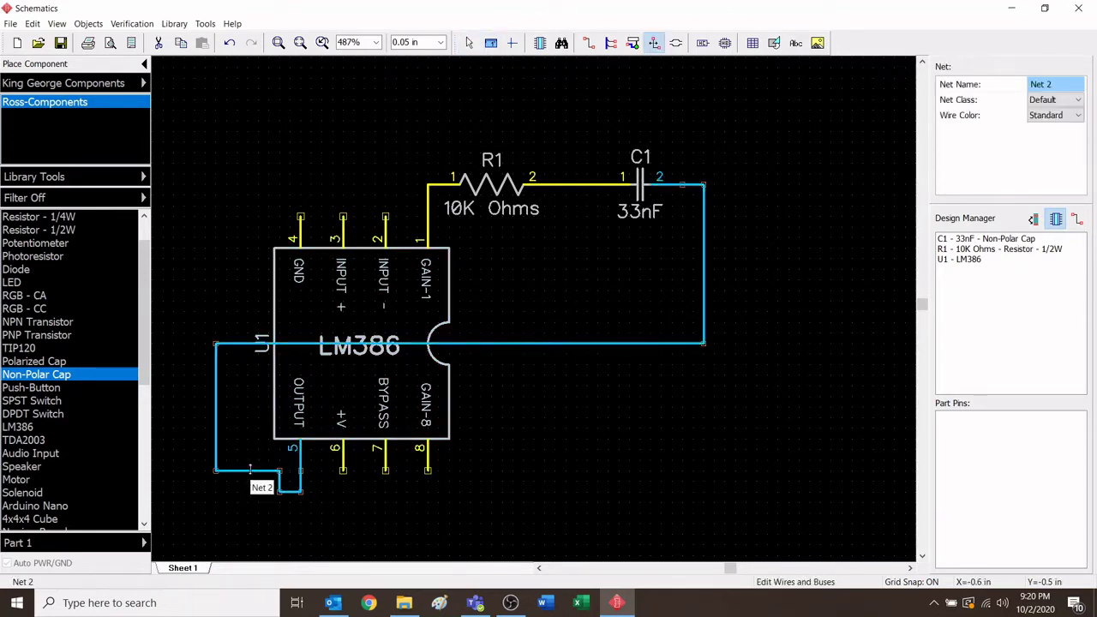
pyautogui.moveTo(249, 470); pyautogui.dragTo(250, 491)
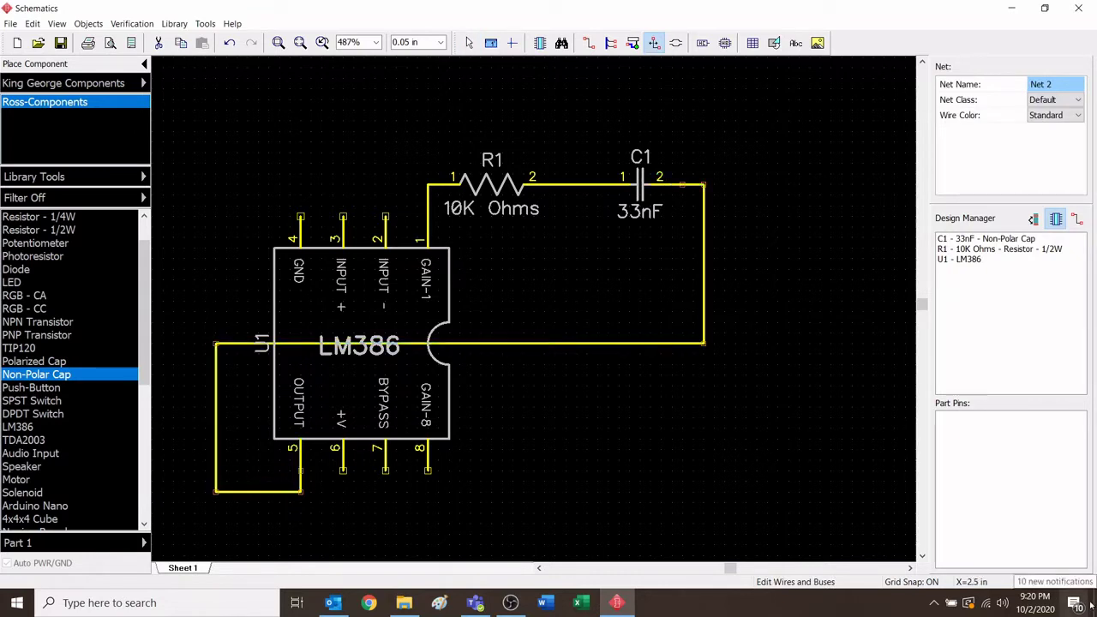
pyautogui.click(469, 44)
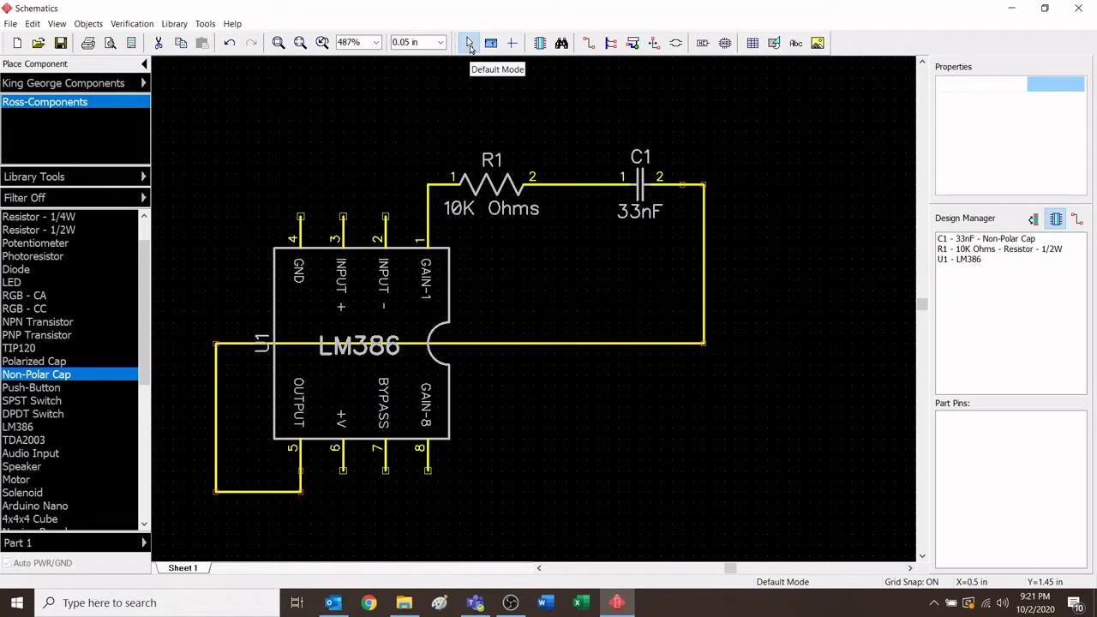
# Place a Battery above and to the left of the LM386, rotated vertically with its negative end up, and end component placement
pyautogui.scroll(-2, 74, 500)
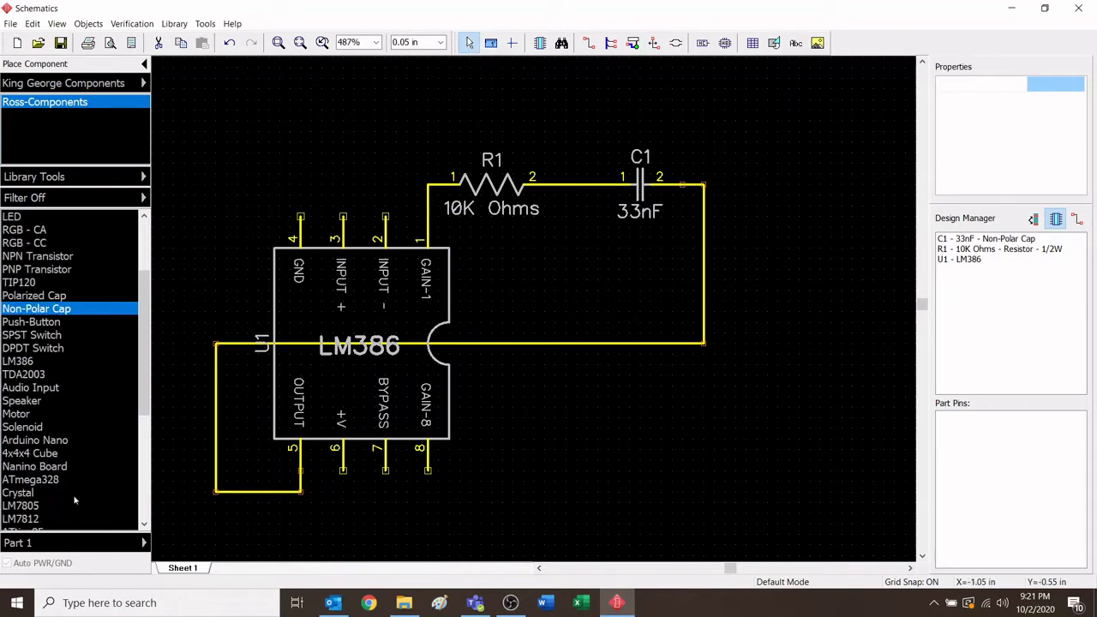
pyautogui.scroll(-3, 40, 527)
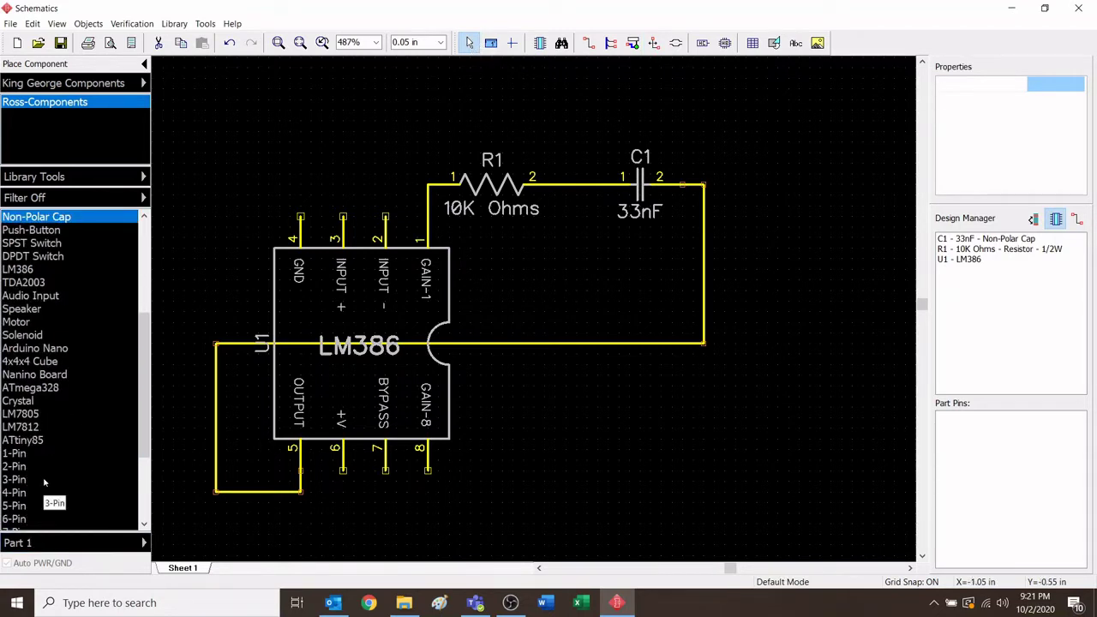
pyautogui.scroll(5, 45, 472)
pyautogui.click(19, 216)
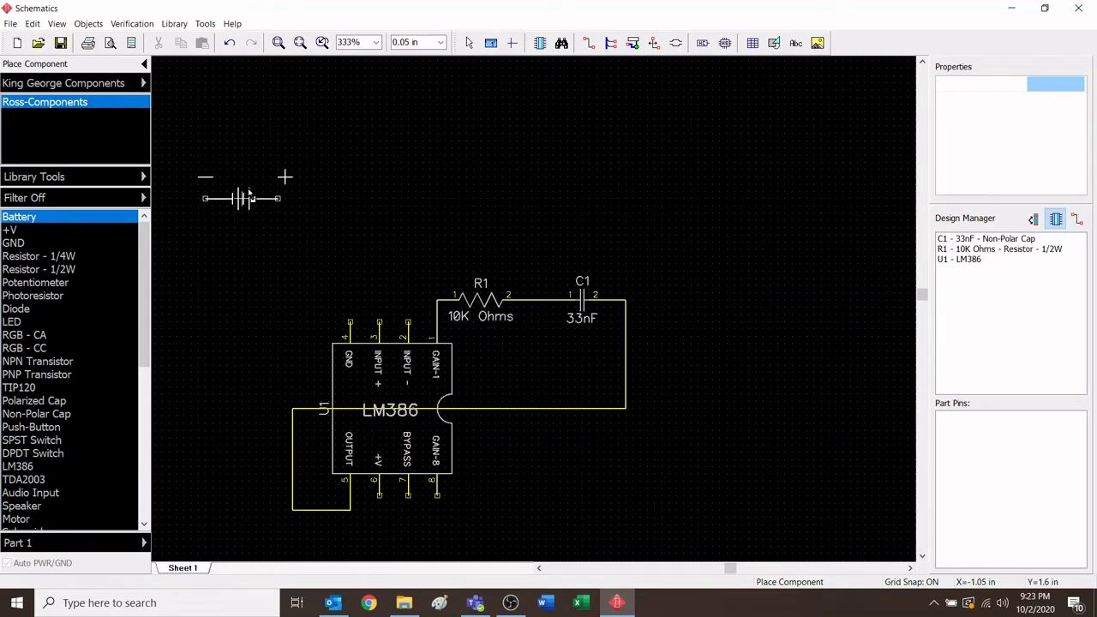
pyautogui.press('r')
pyautogui.press('r')
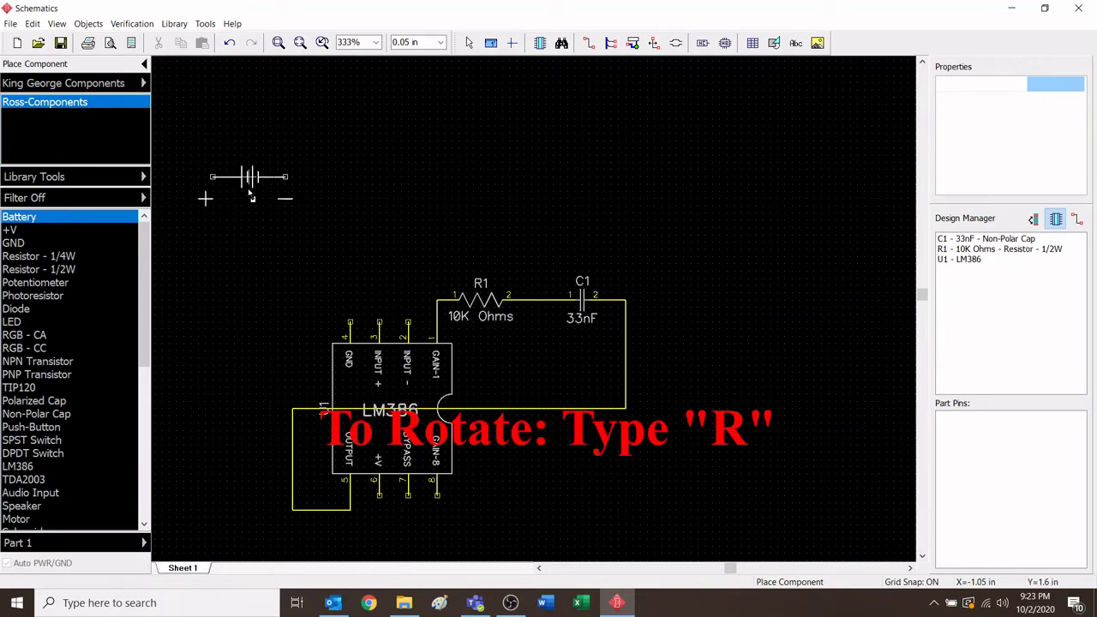
pyautogui.press('r')
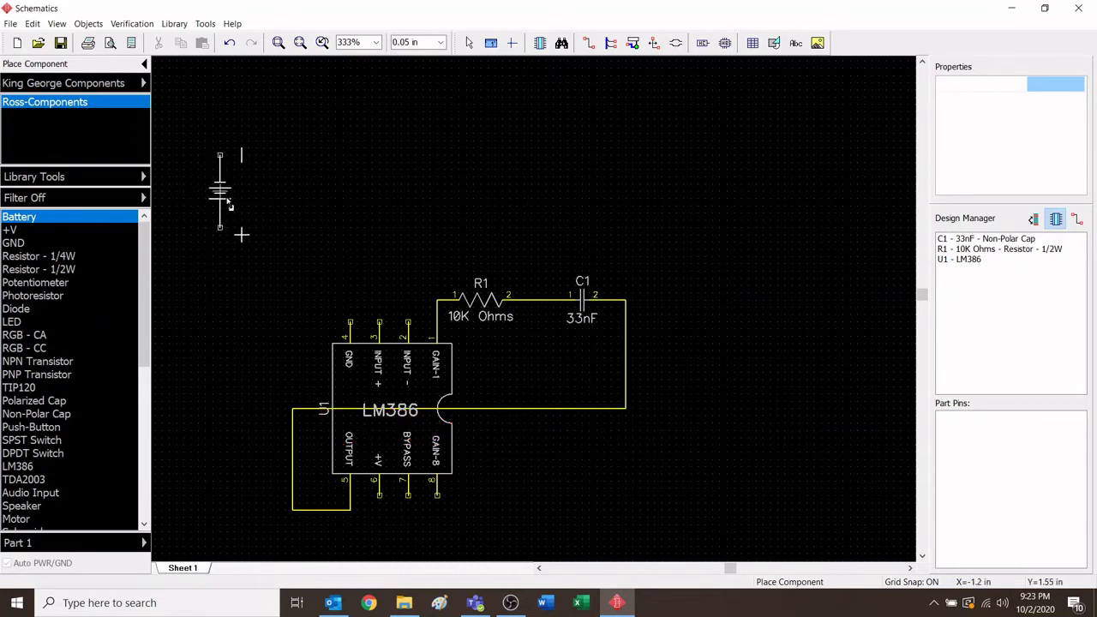
pyautogui.click(230, 206)
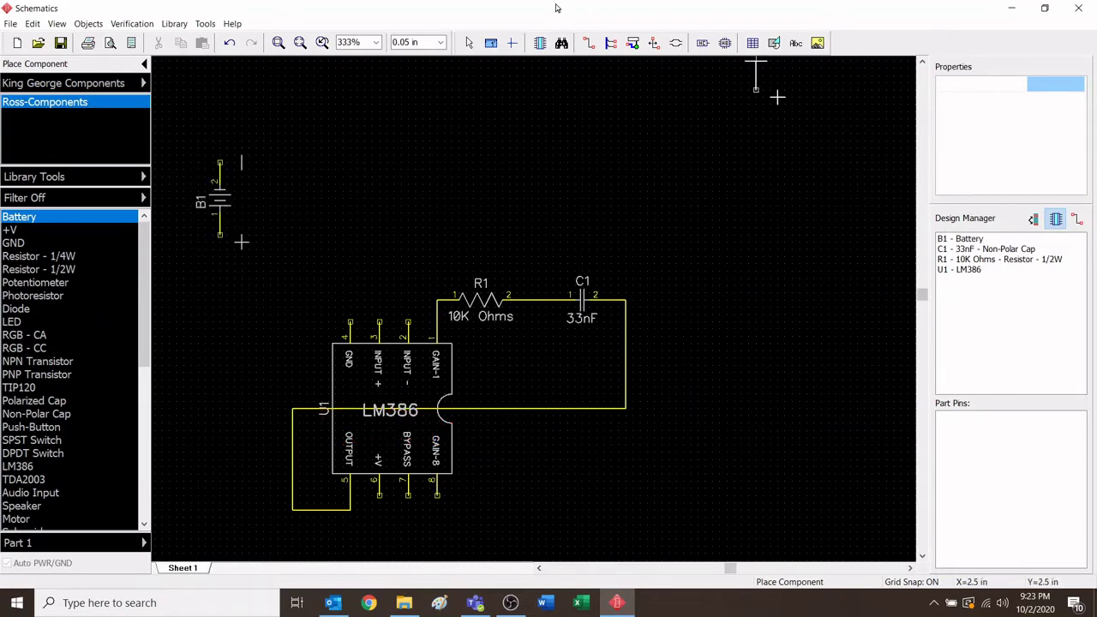
pyautogui.click(469, 43)
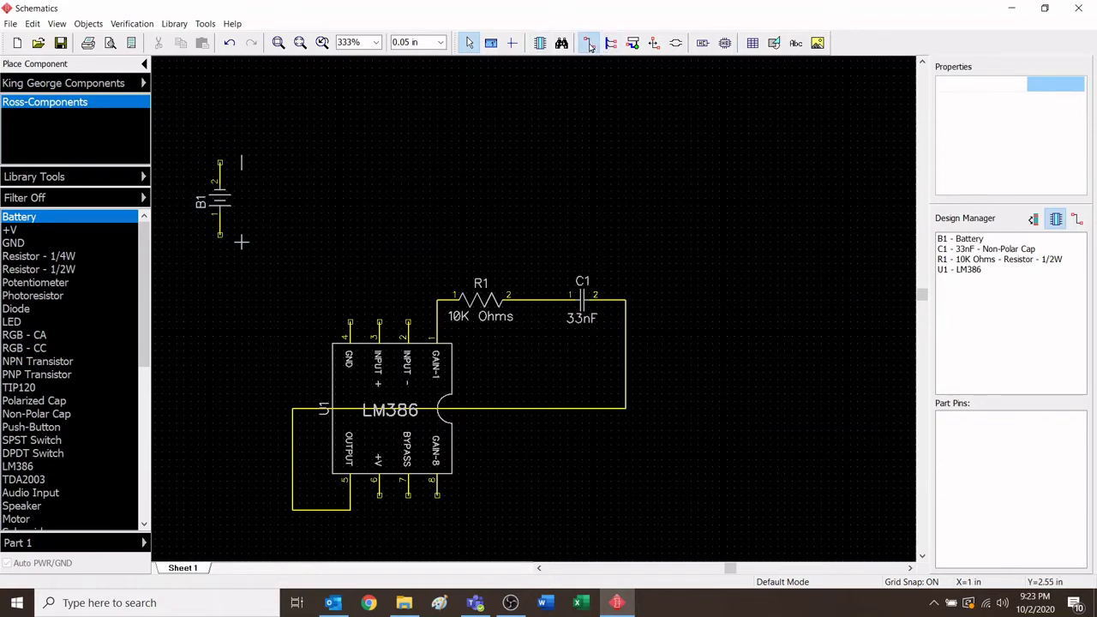
# Wire the LM386's INPUT - pin 2 to the negative terminal, pin 2, of battery B1
pyautogui.click(589, 45)
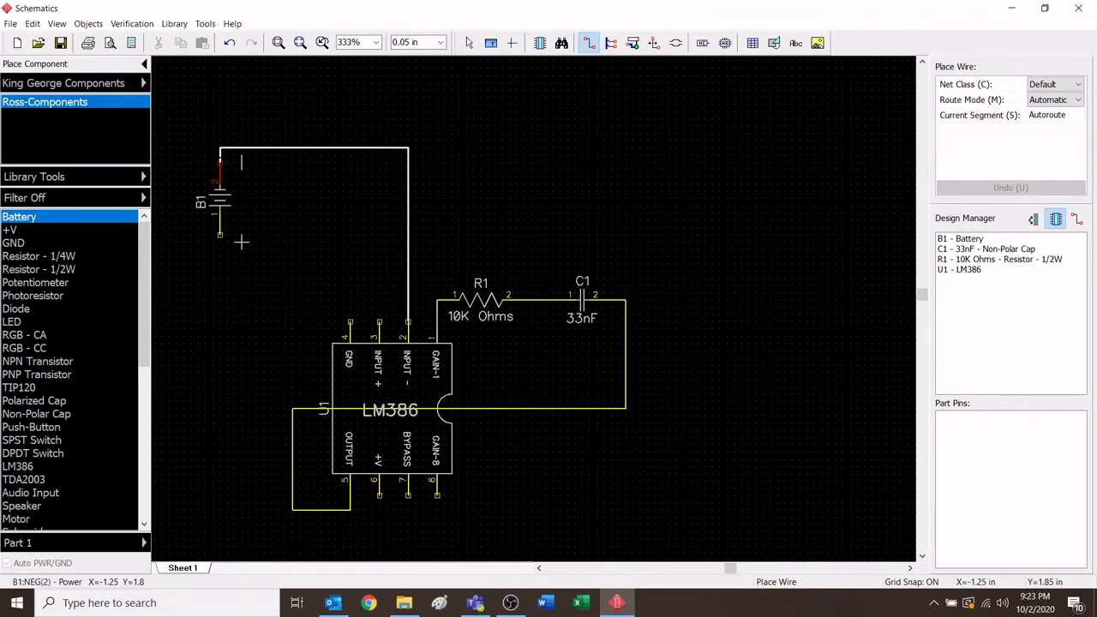
pyautogui.click(219, 162)
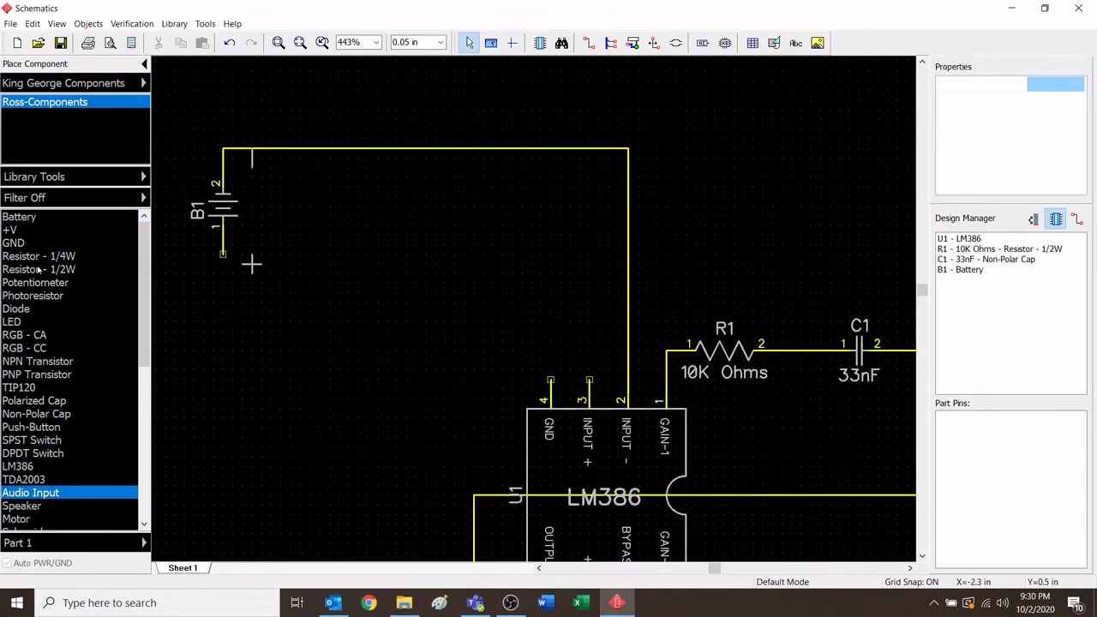
# Place a 1/2W resistor horizontally below the battery's negative wire and set its value to 100 Ohms
pyautogui.click(33, 268)
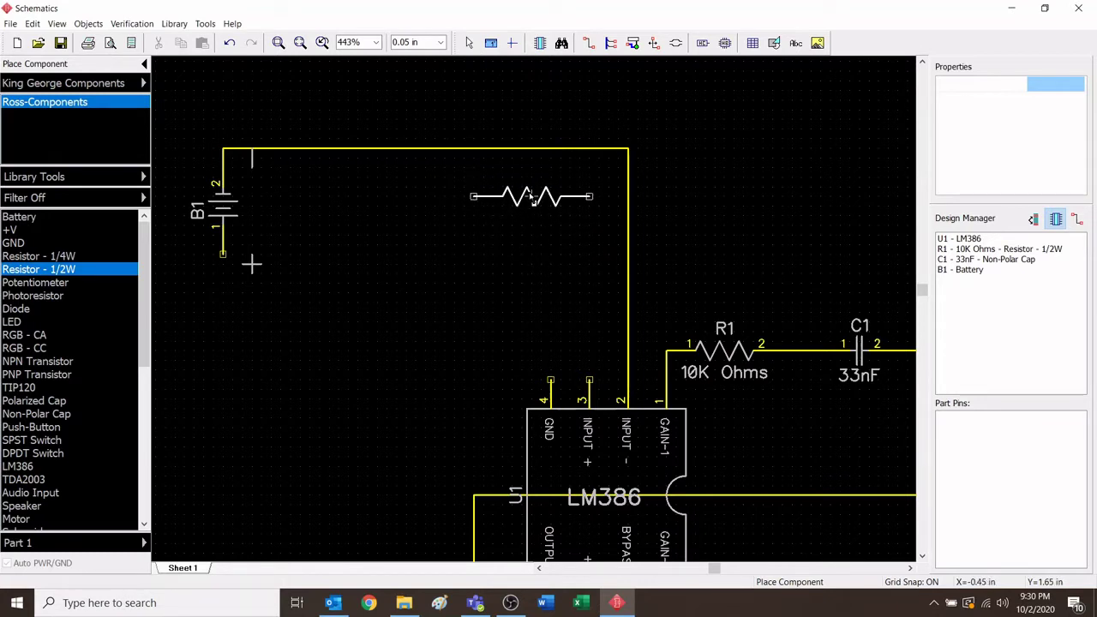
pyautogui.click(524, 197)
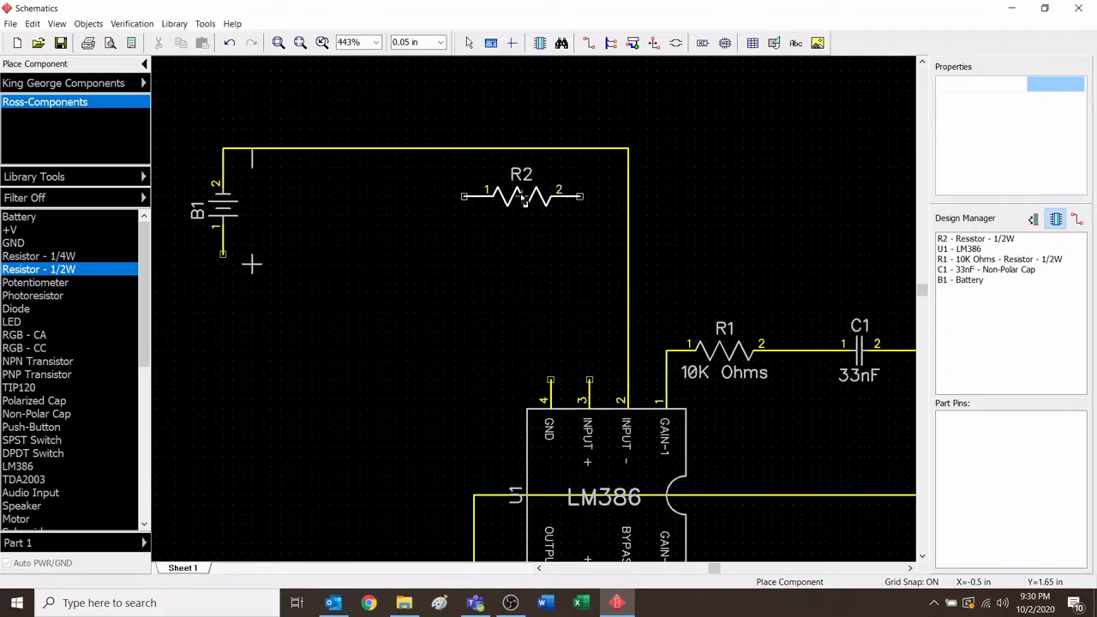
pyautogui.click(468, 43)
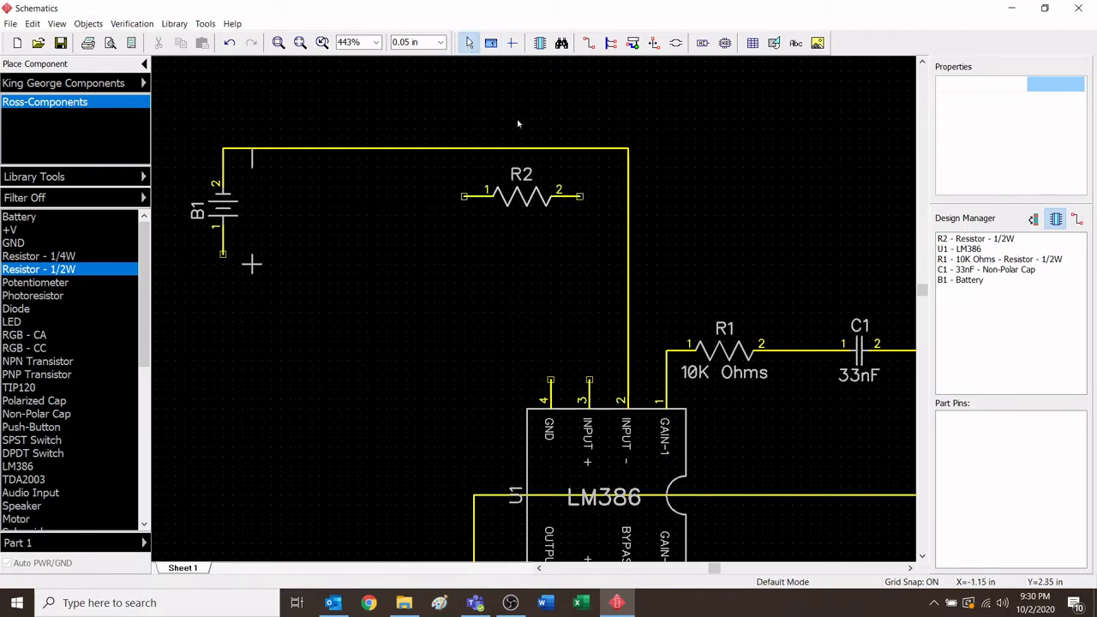
pyautogui.click(515, 196)
pyautogui.click(1050, 102)
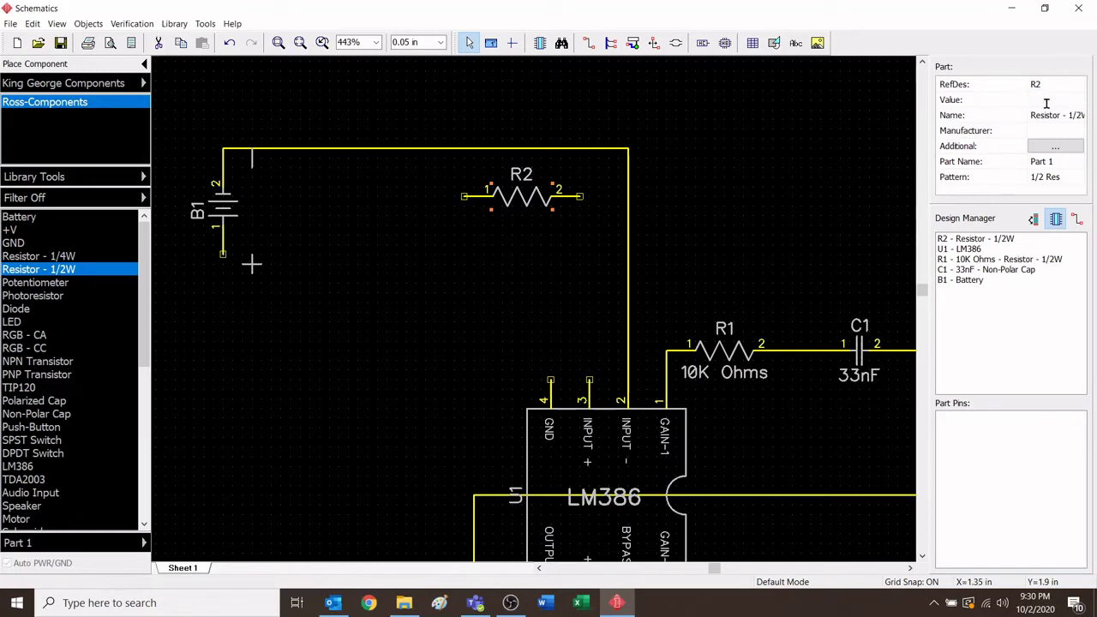
pyautogui.write('100 Ohms')
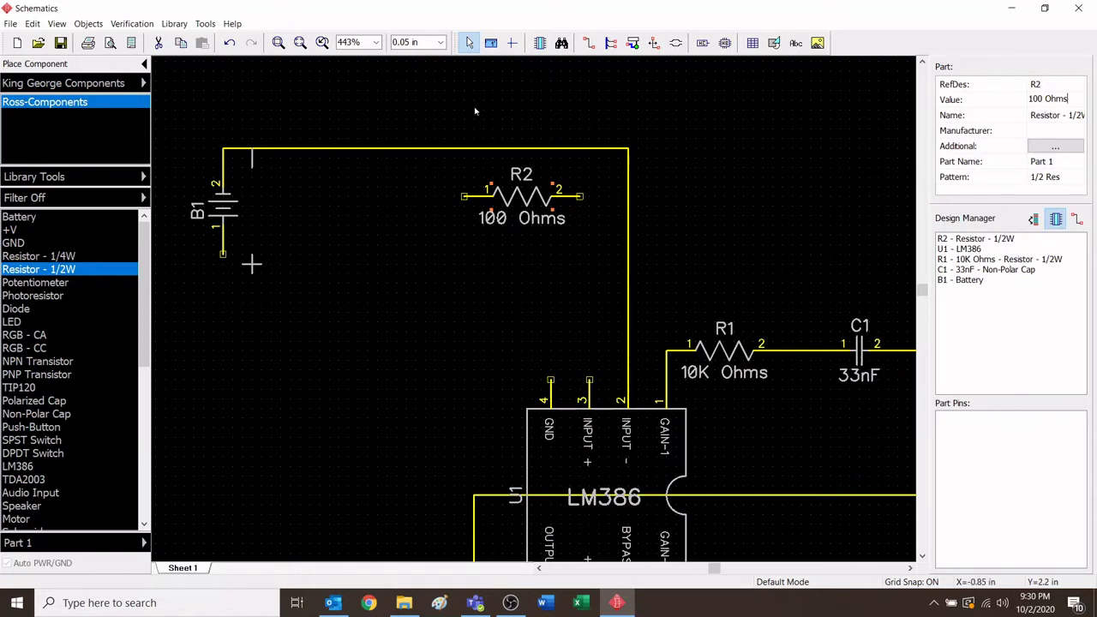
# Place an Audio Input component between battery B1 and the LM386, below the battery's negative wire, and end component placement
pyautogui.click(807, 203)
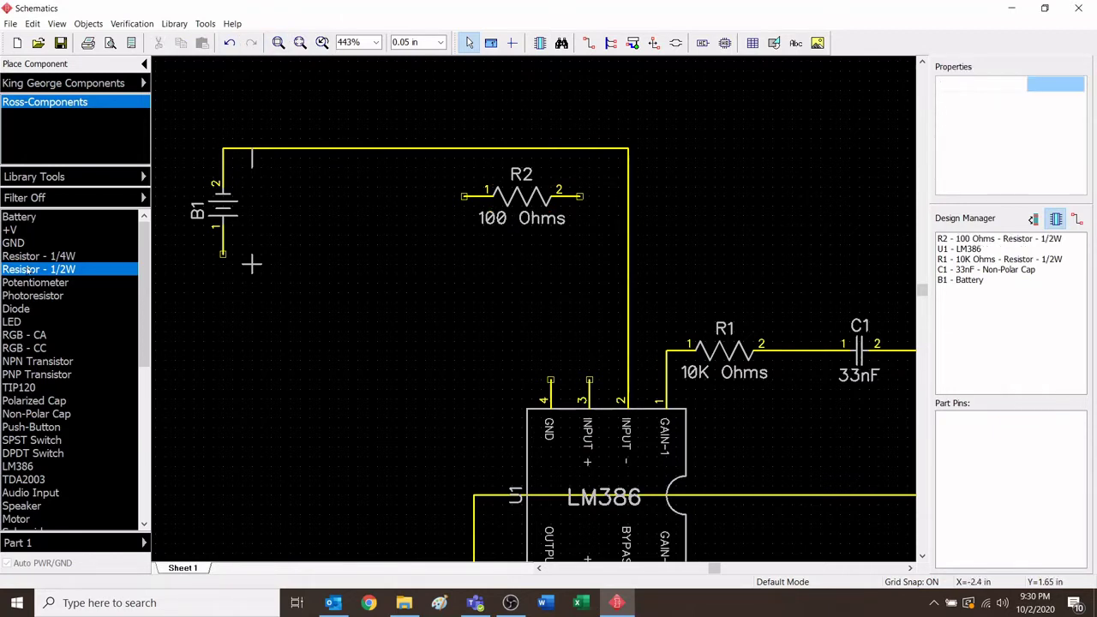
pyautogui.scroll(-1, 33, 389)
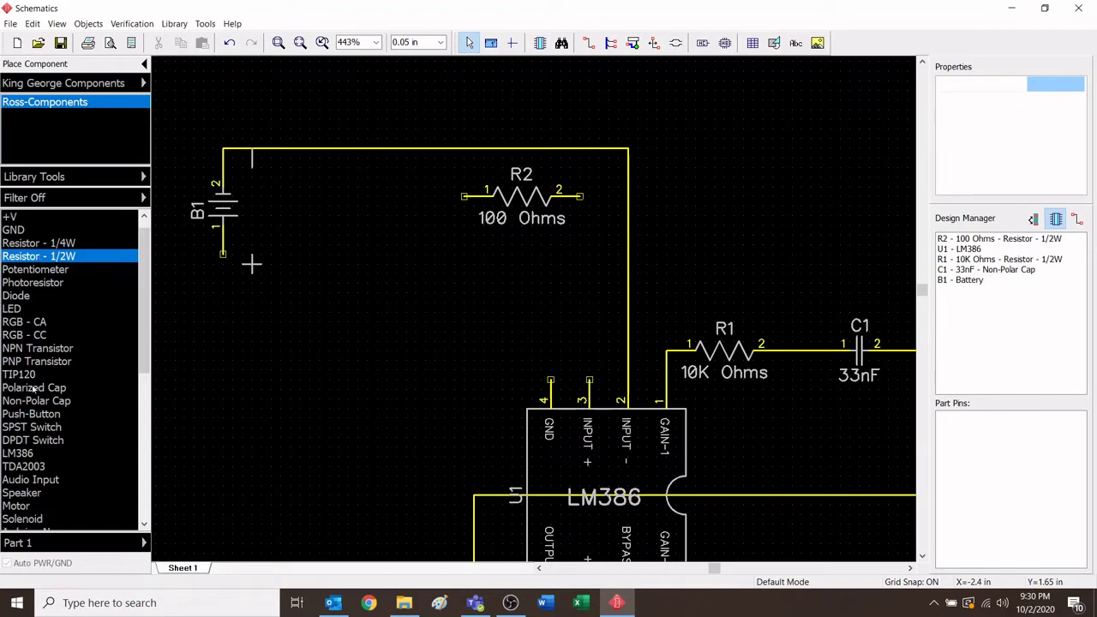
pyautogui.click(42, 479)
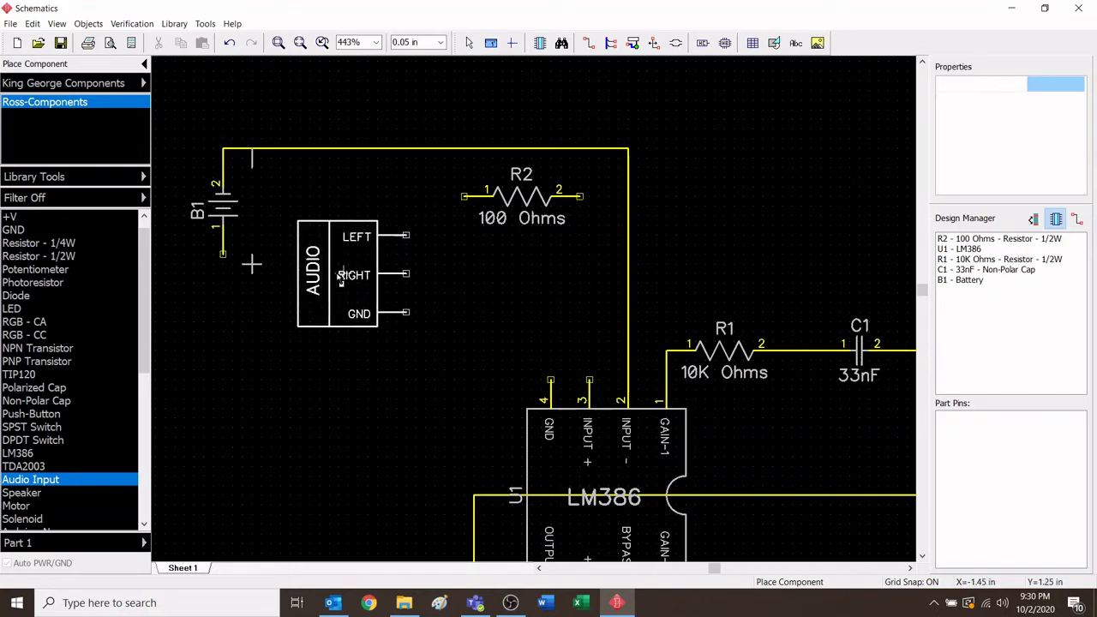
pyautogui.click(351, 294)
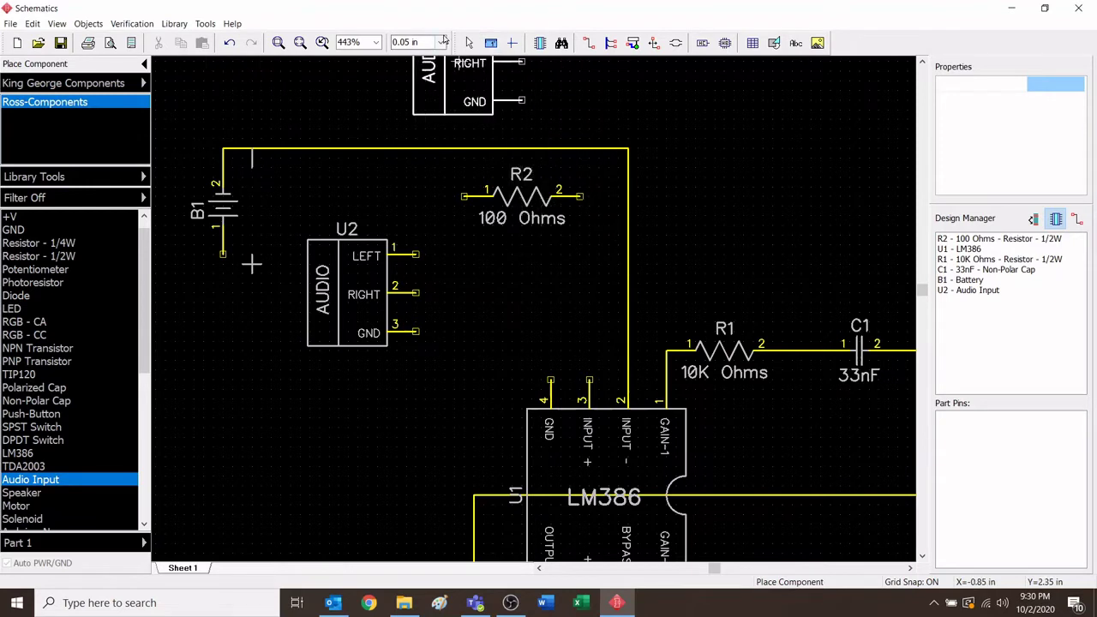
pyautogui.click(469, 43)
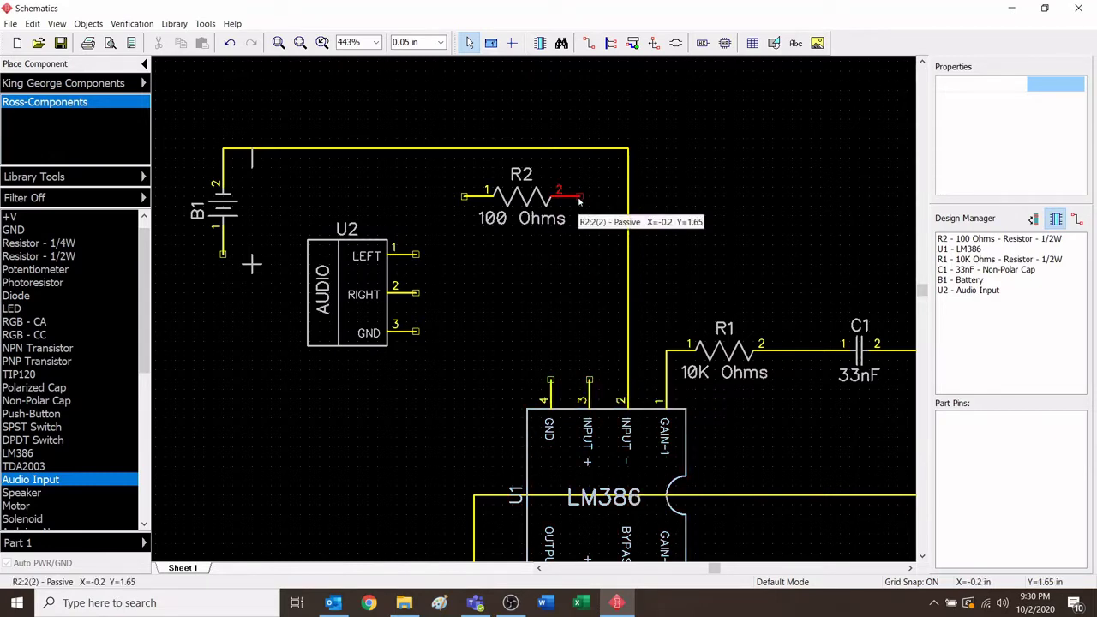
# Wire the LM386's INPUT + pin 3 to pin 2 of the 100 Ohms resistor R2
pyautogui.click(588, 42)
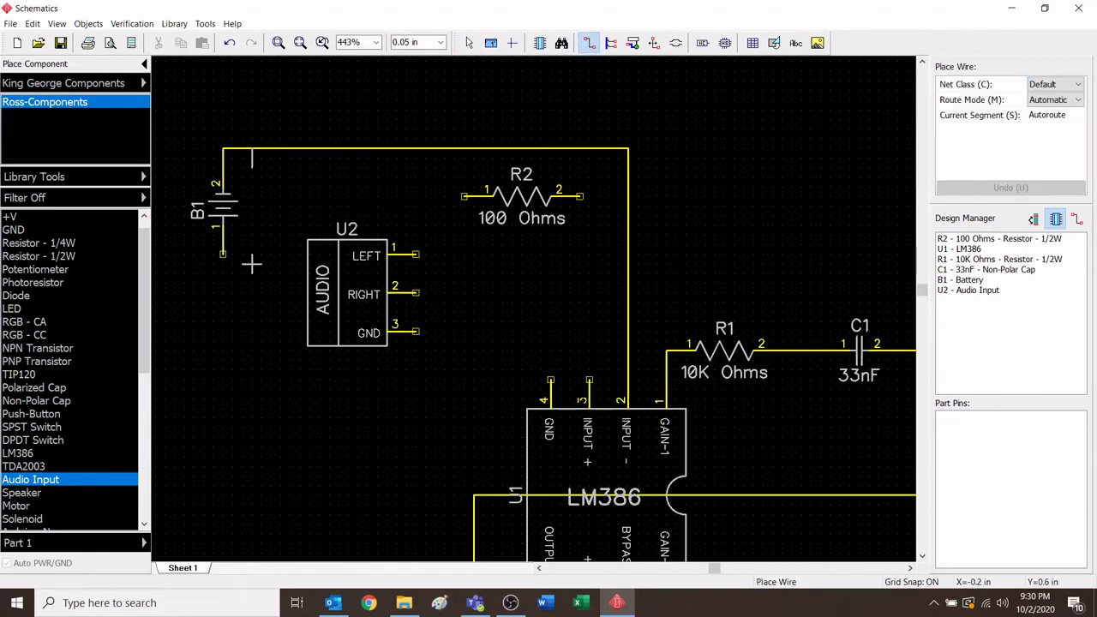
pyautogui.click(588, 379)
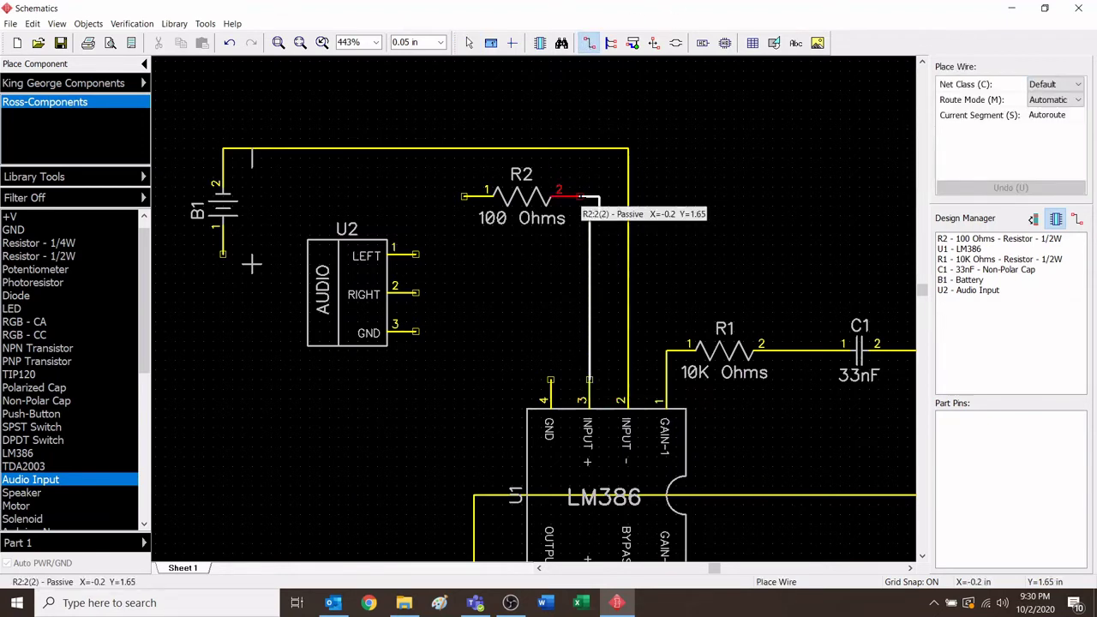
pyautogui.click(582, 196)
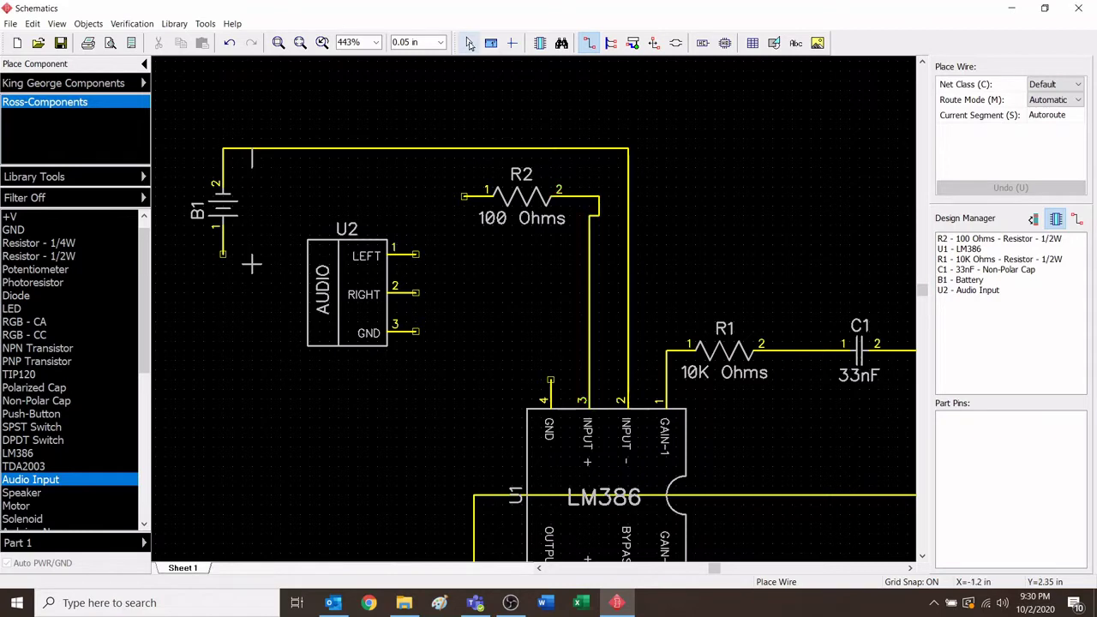
# Shift resistor R2 slightly to the left to straighten the jog in its wire to INPUT + pin 3
pyautogui.click(469, 42)
pyautogui.click(589, 244)
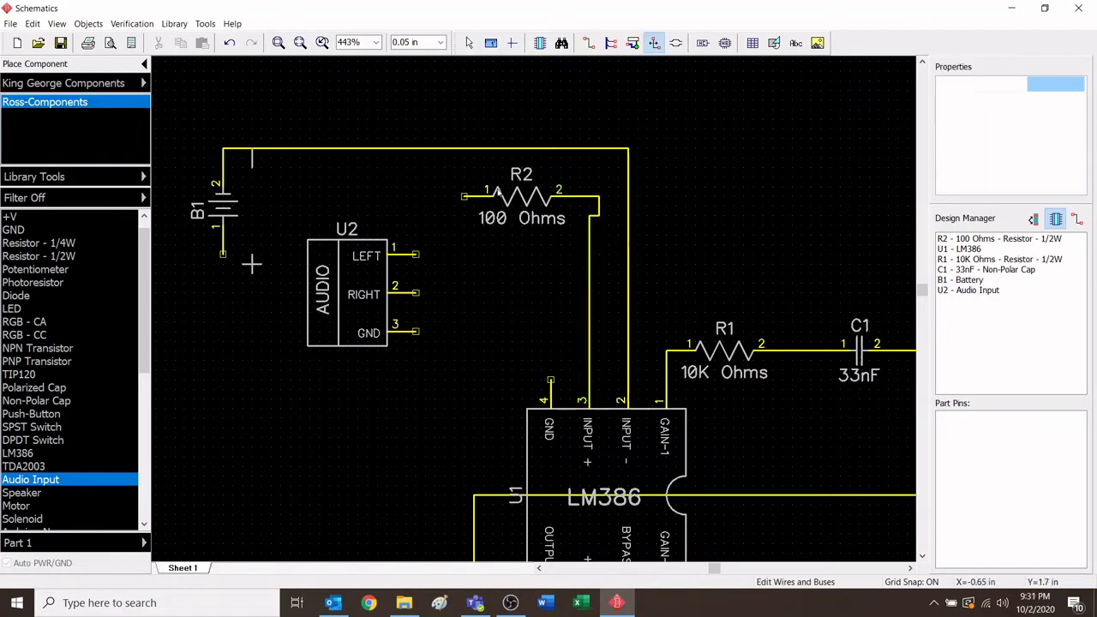
pyautogui.moveTo(482, 221); pyautogui.dragTo(464, 221)
pyautogui.click(533, 342)
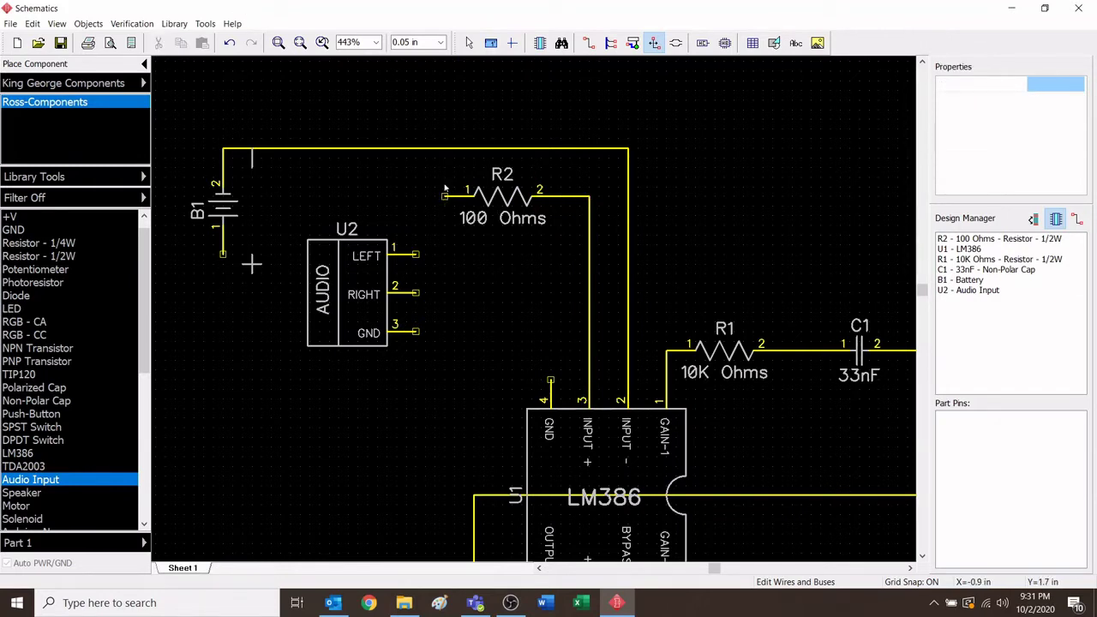
# Wire R2's pin 1 to the battery's negative wire, and the audio input's RIGHT pin 2 to the LM386's INPUT + wire
pyautogui.click(588, 42)
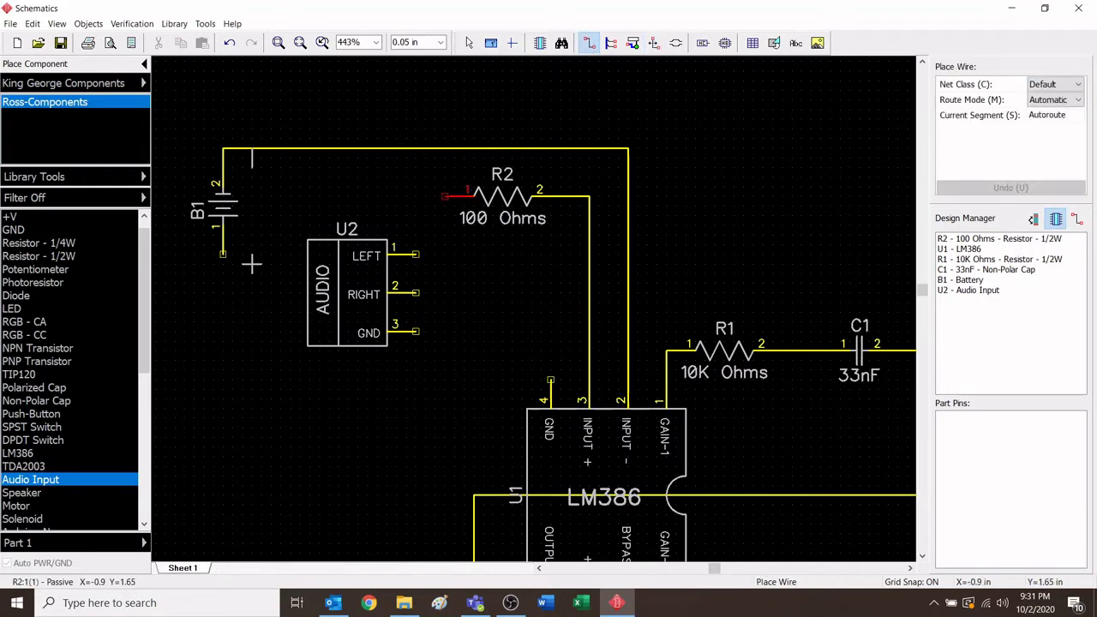
pyautogui.click(444, 196)
pyautogui.click(425, 148)
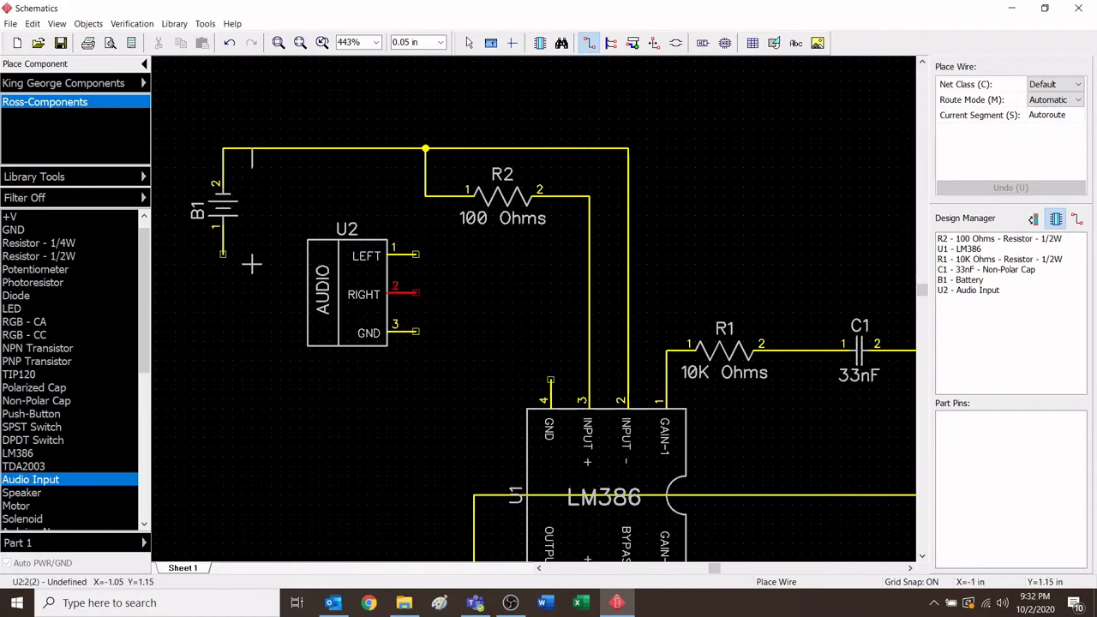
pyautogui.click(415, 292)
pyautogui.click(589, 293)
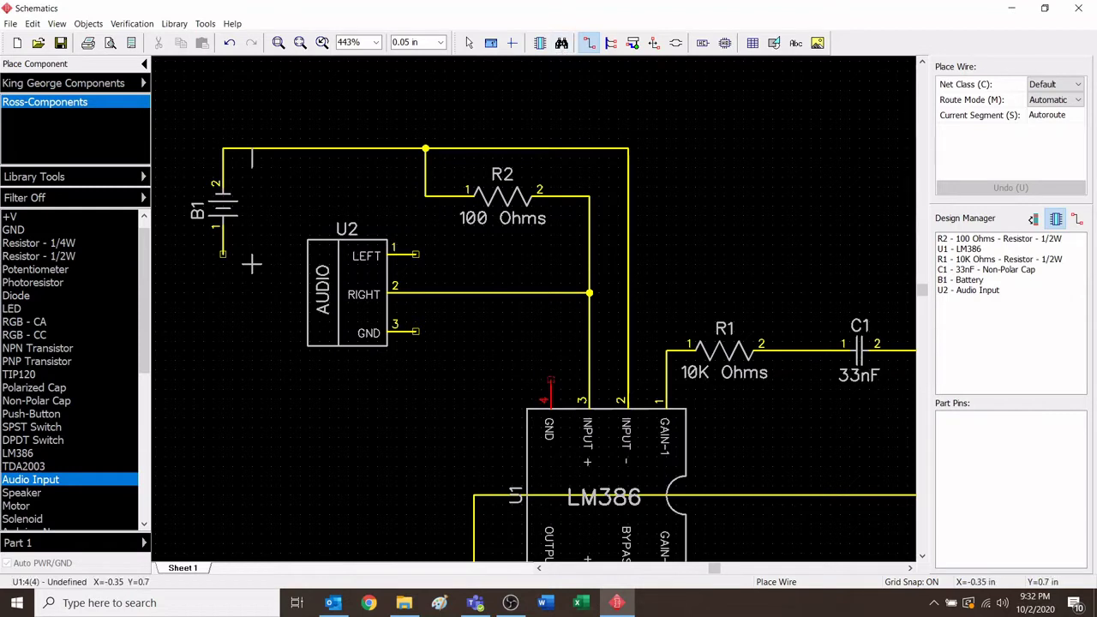
# Wire the LM386's GND pin 4 below and around the audio input to the battery's negative wire, and end wiring
pyautogui.click(550, 380)
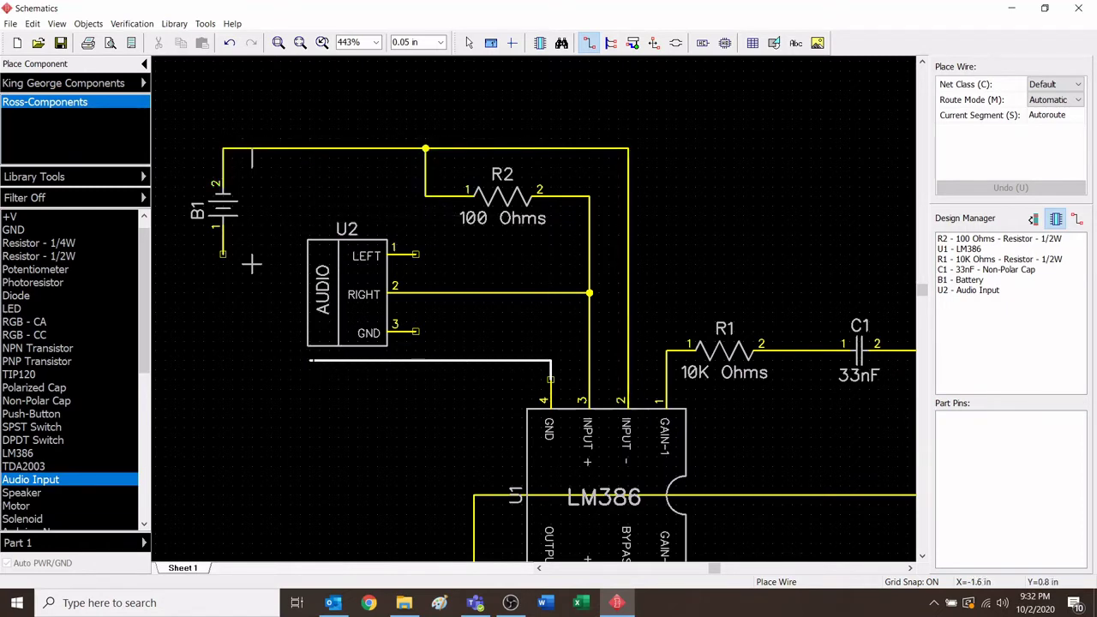
pyautogui.click(251, 264)
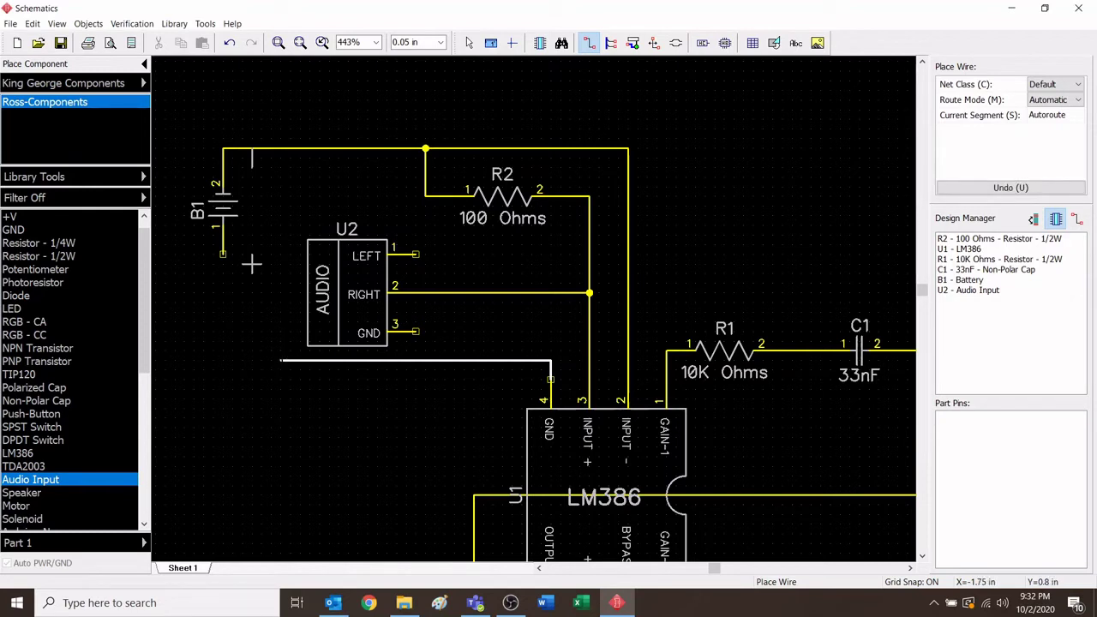
pyautogui.click(280, 149)
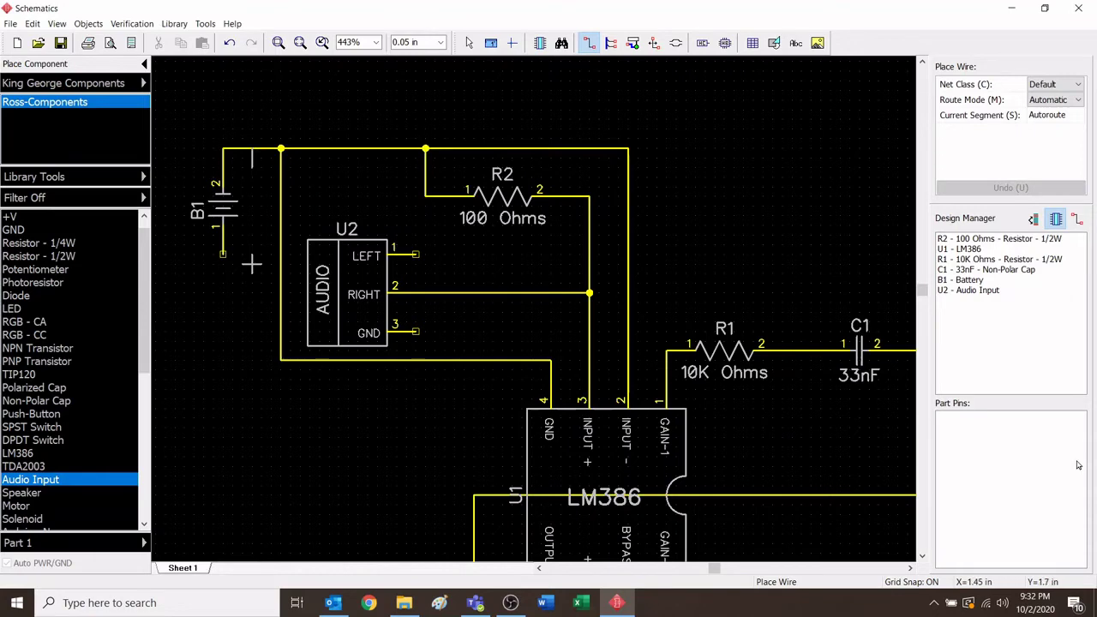
pyautogui.press('Escape')
# Set the value of battery B1 to 9 Volts
pyautogui.scroll(1, 363, 354)
pyautogui.scroll(-1, 363, 354)
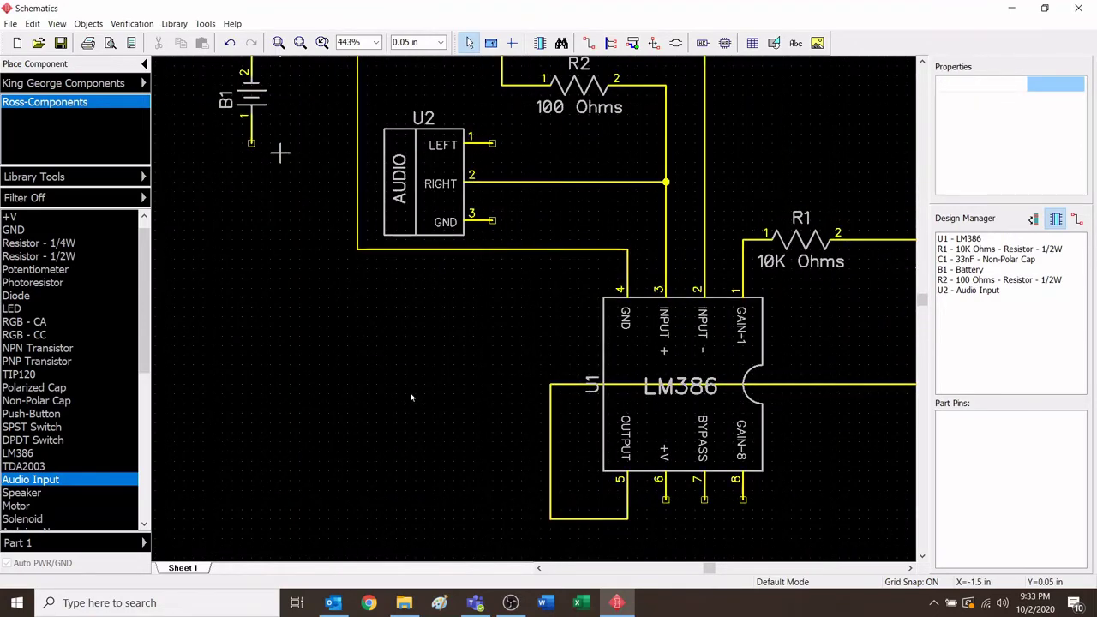
pyautogui.scroll(-1, 410, 397)
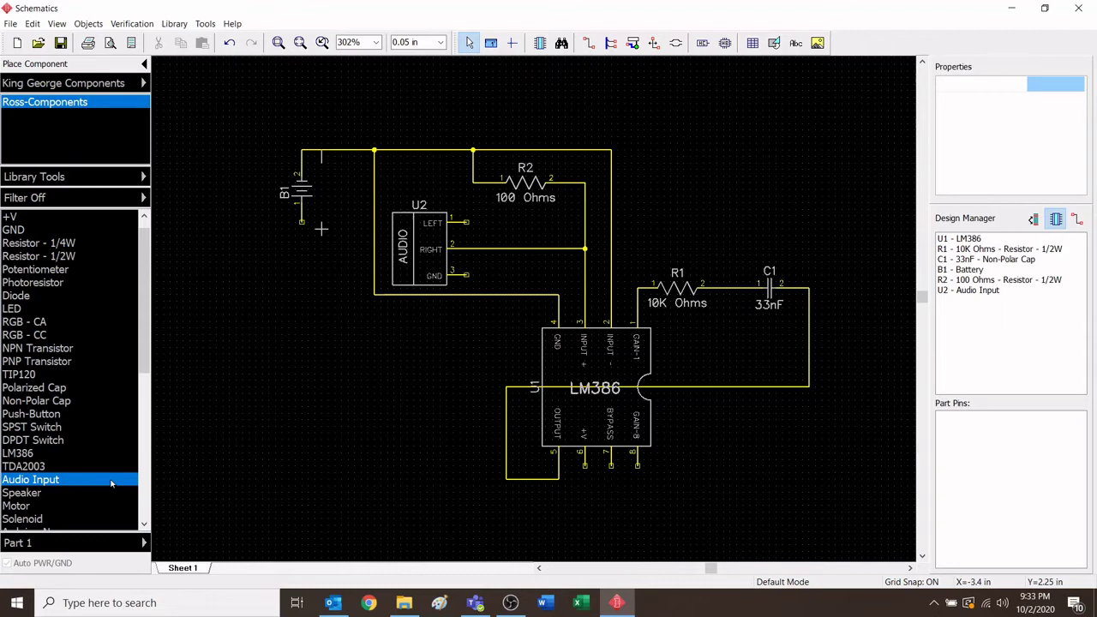
pyautogui.click(302, 191)
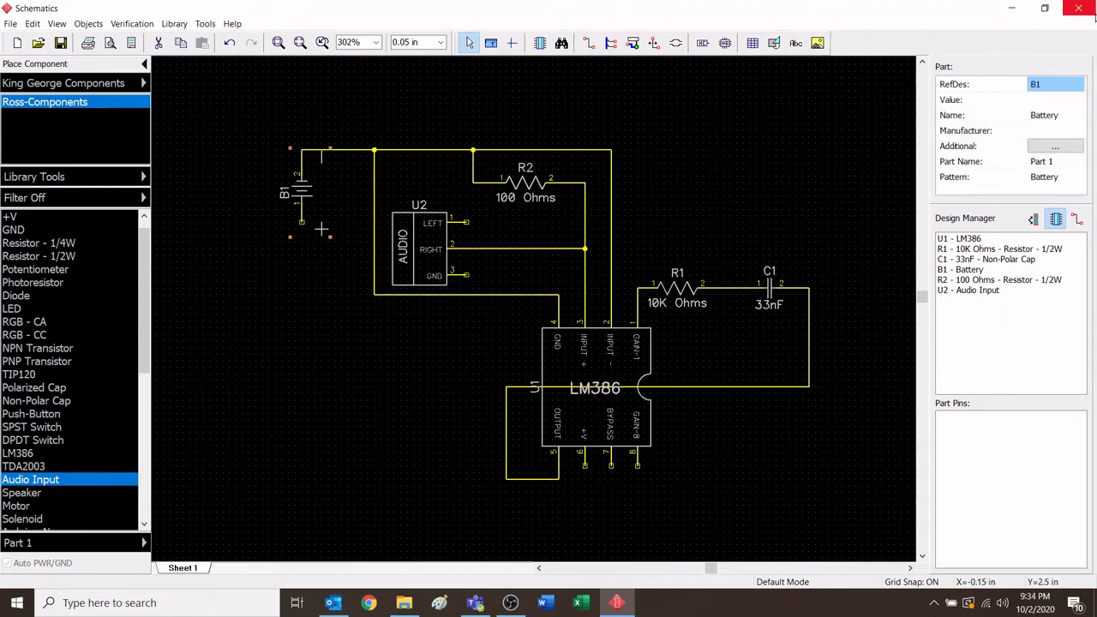
pyautogui.click(319, 366)
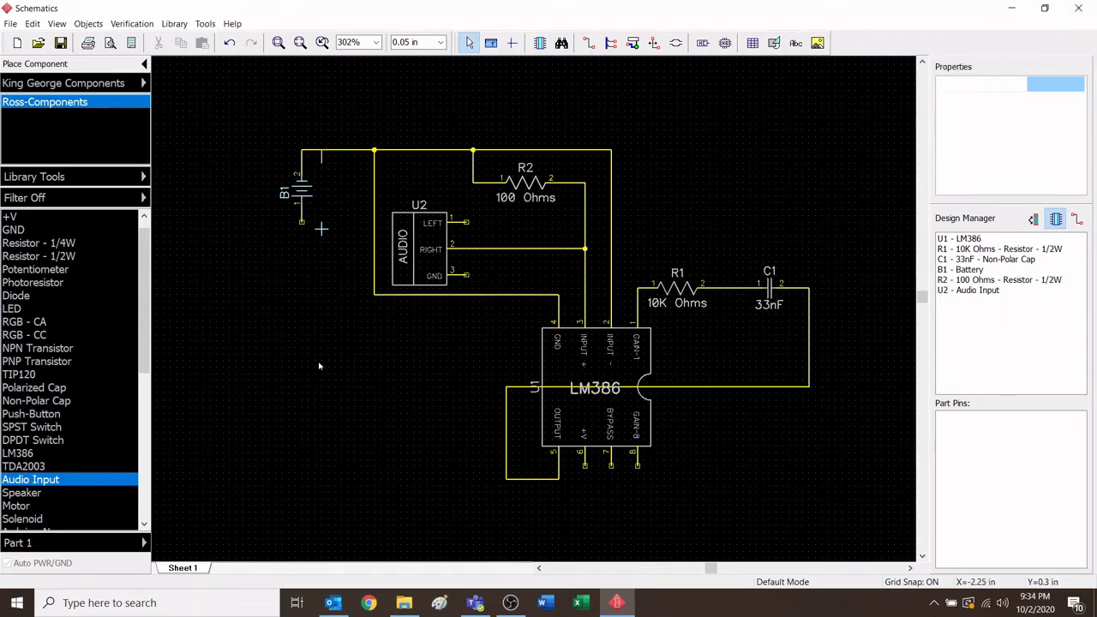
pyautogui.click(300, 190)
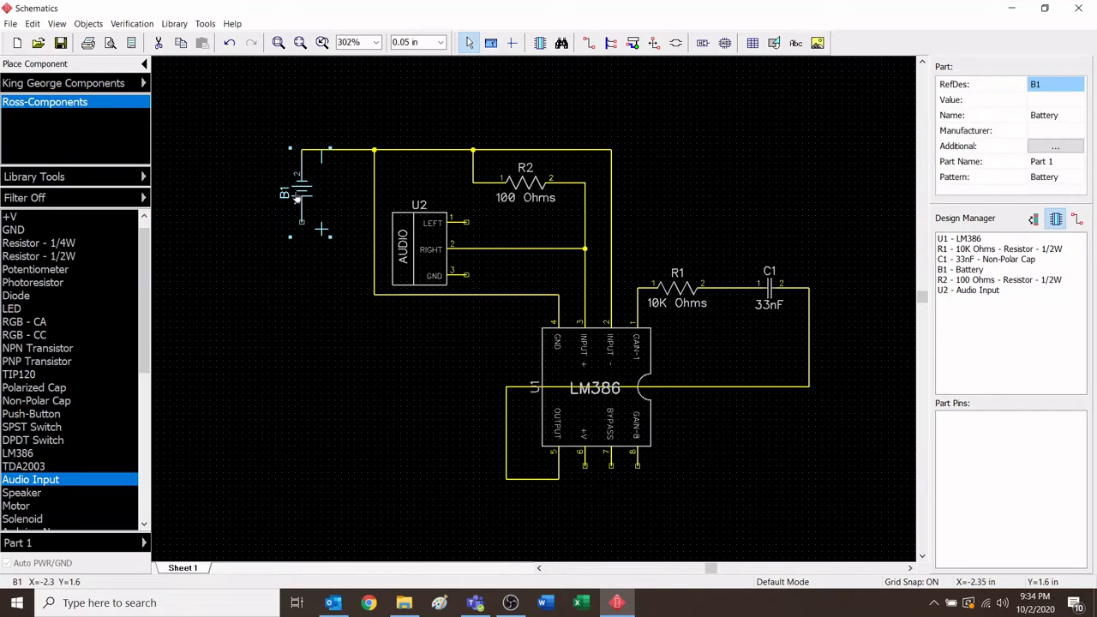
pyautogui.click(1062, 105)
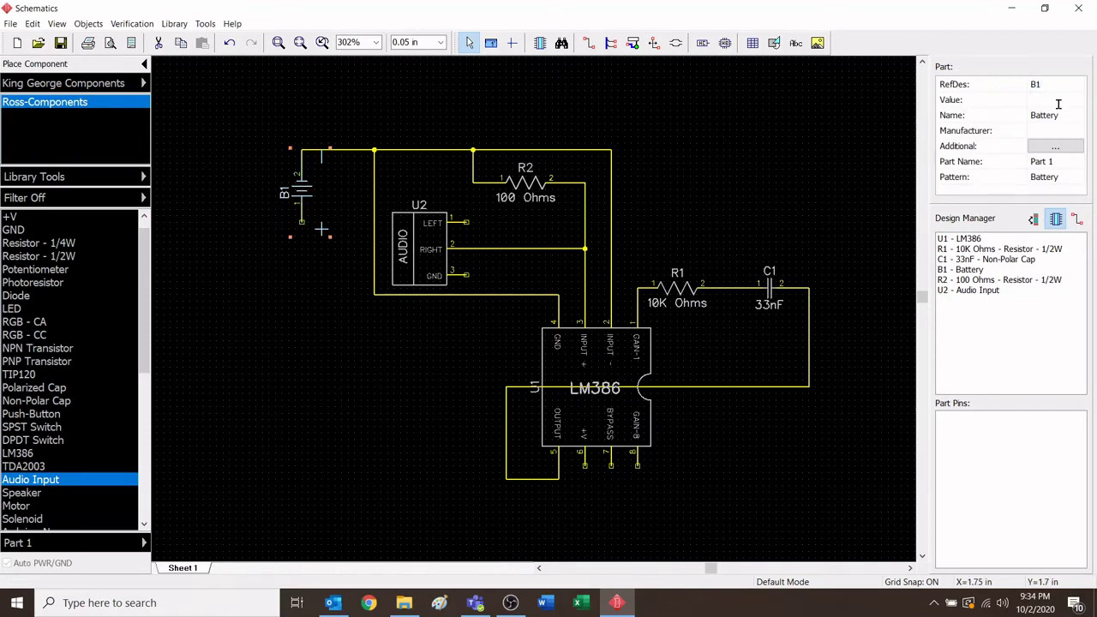
pyautogui.write('9 Volts')
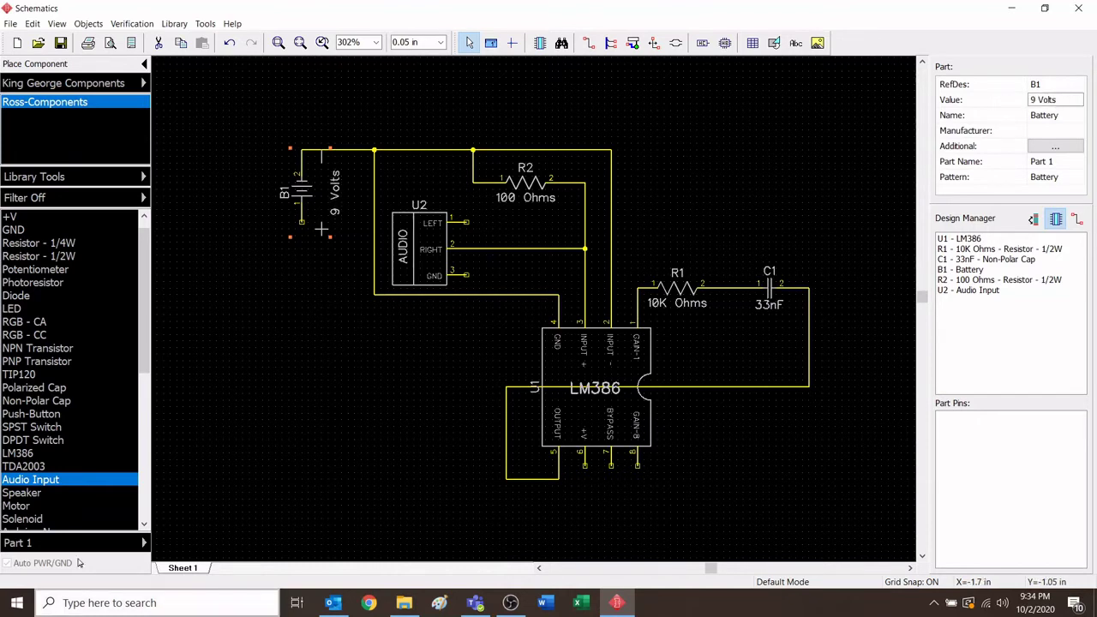
# Wire the LM386's +V pin 6 down and around to the positive terminal, pin 1, of battery B1
pyautogui.scroll(1, 583, 489)
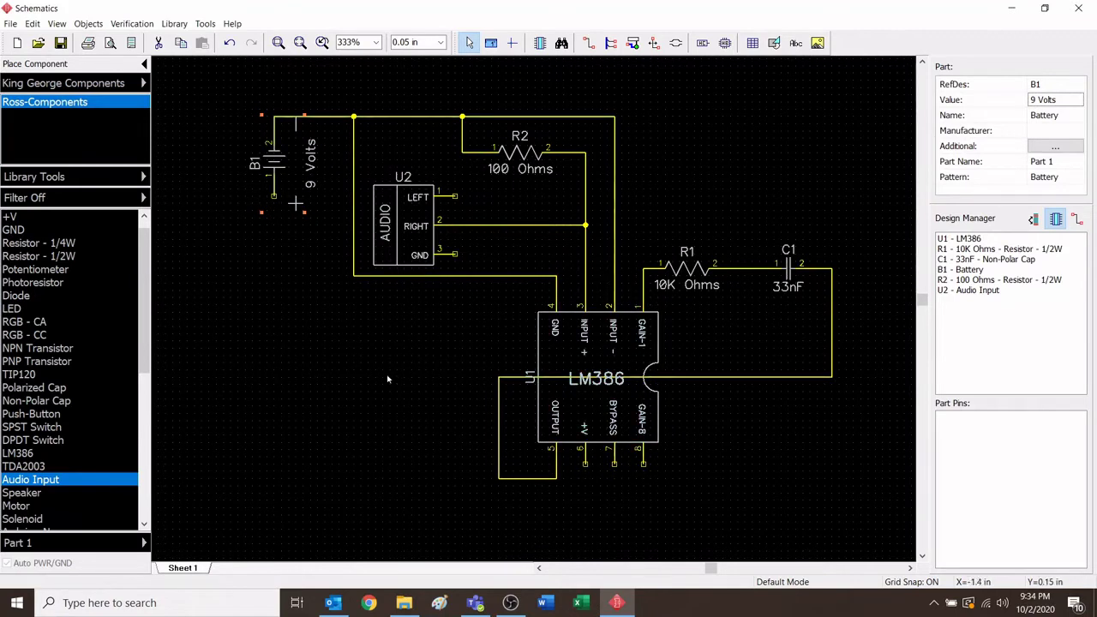
pyautogui.moveTo(923, 304); pyautogui.dragTo(923, 314)
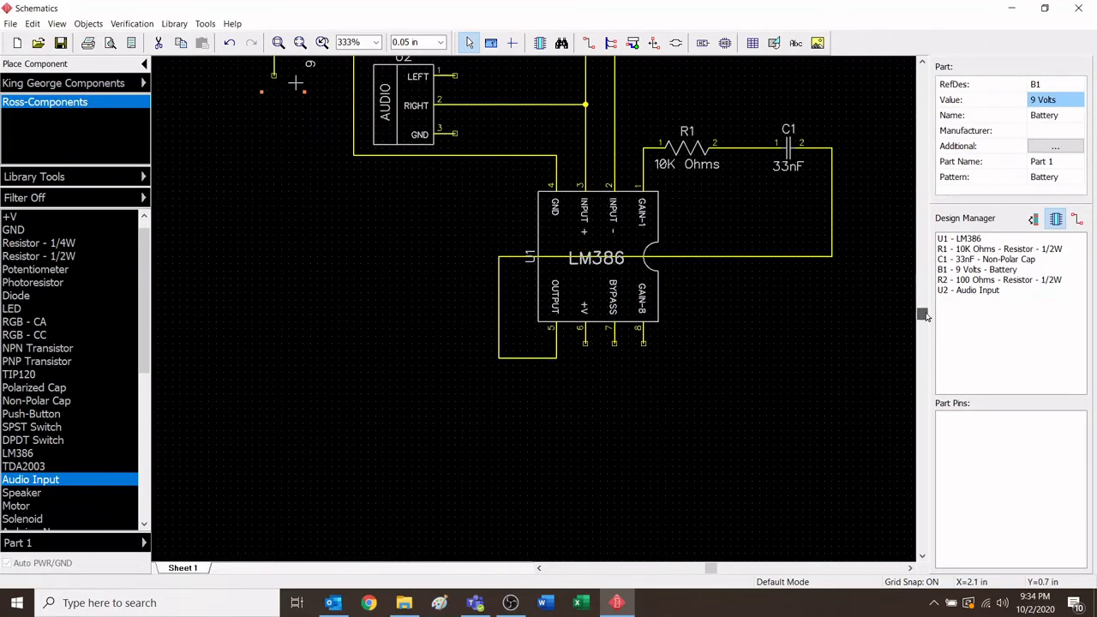
pyautogui.scroll(1, 457, 377)
pyautogui.scroll(1, 471, 376)
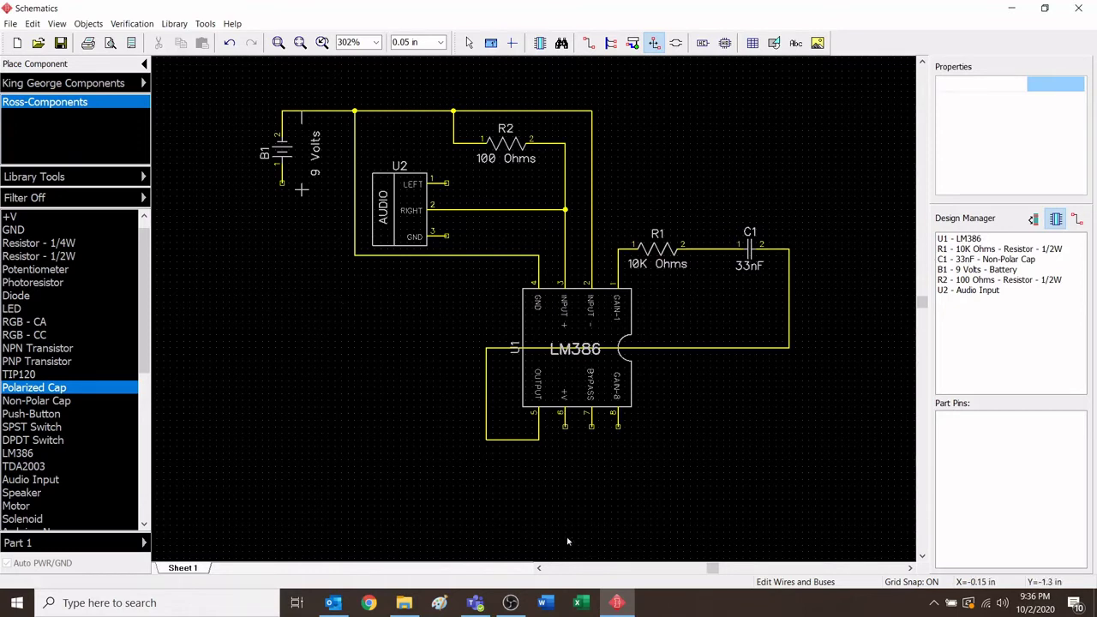
pyautogui.click(589, 43)
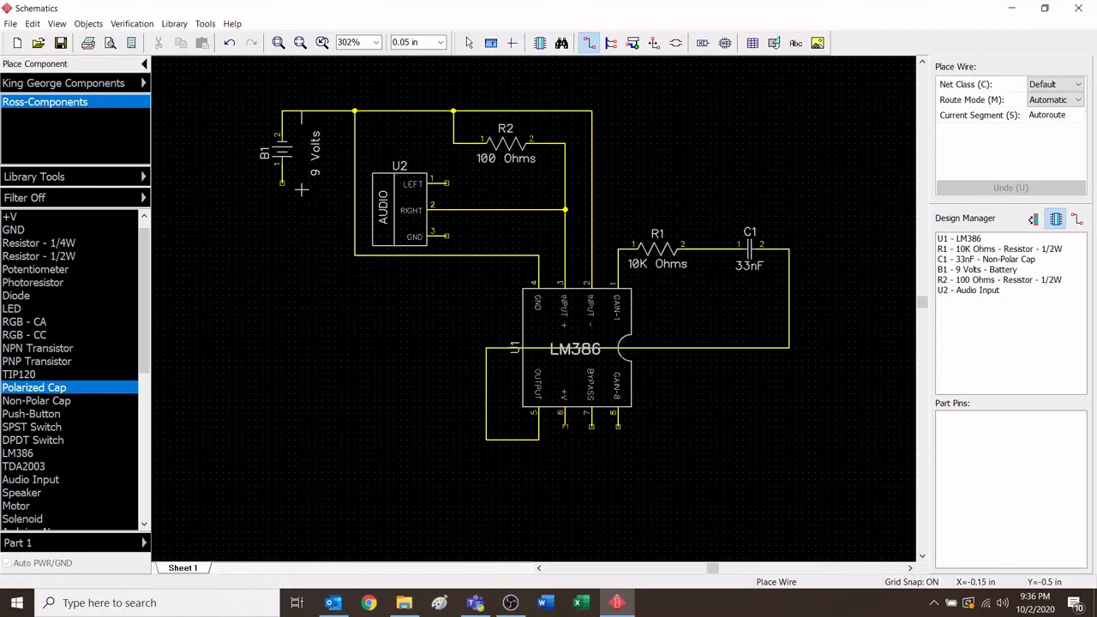
pyautogui.click(565, 424)
pyautogui.scroll(-1, 566, 548)
pyautogui.click(566, 538)
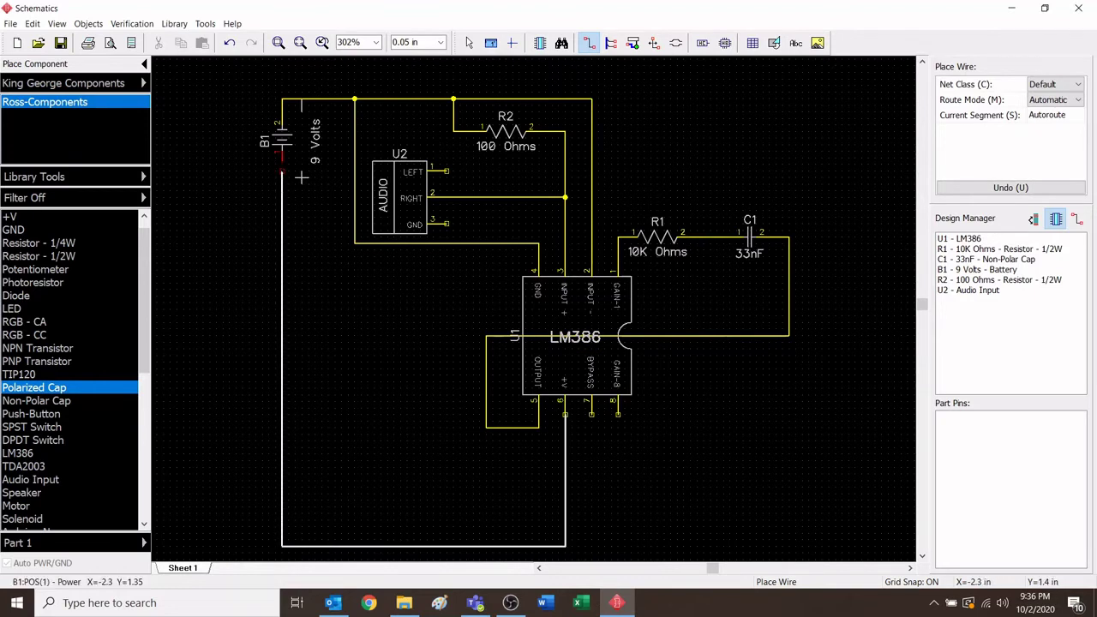
pyautogui.click(301, 177)
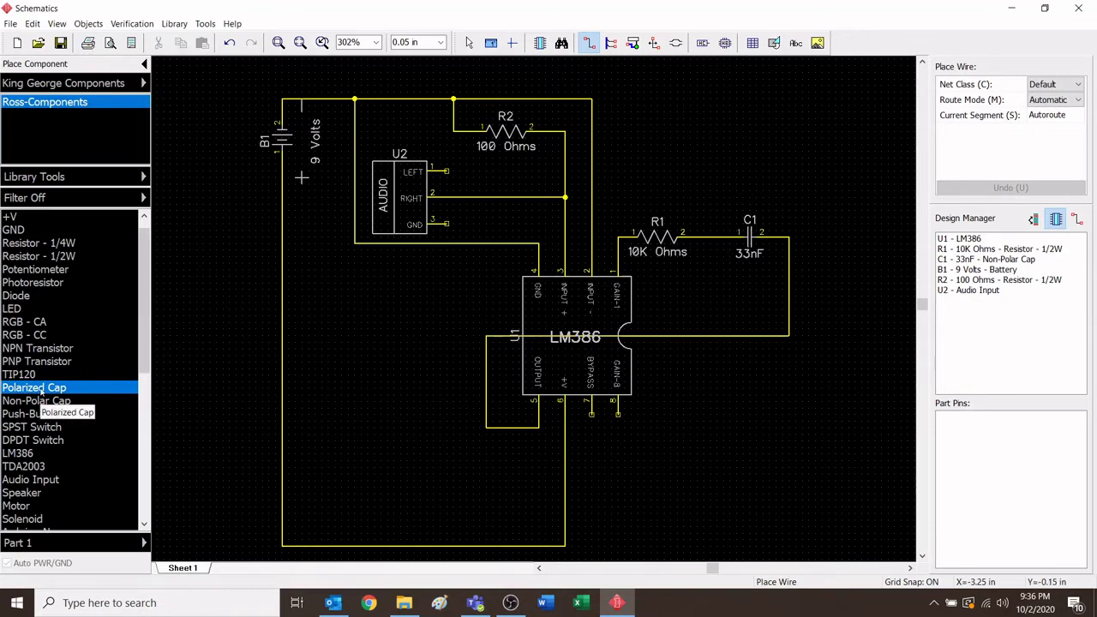
# Place a Polarized Cap horizontally below and left of the LM386, rotated with its positive end toward the +V wire, and end component placement
pyautogui.click(89, 388)
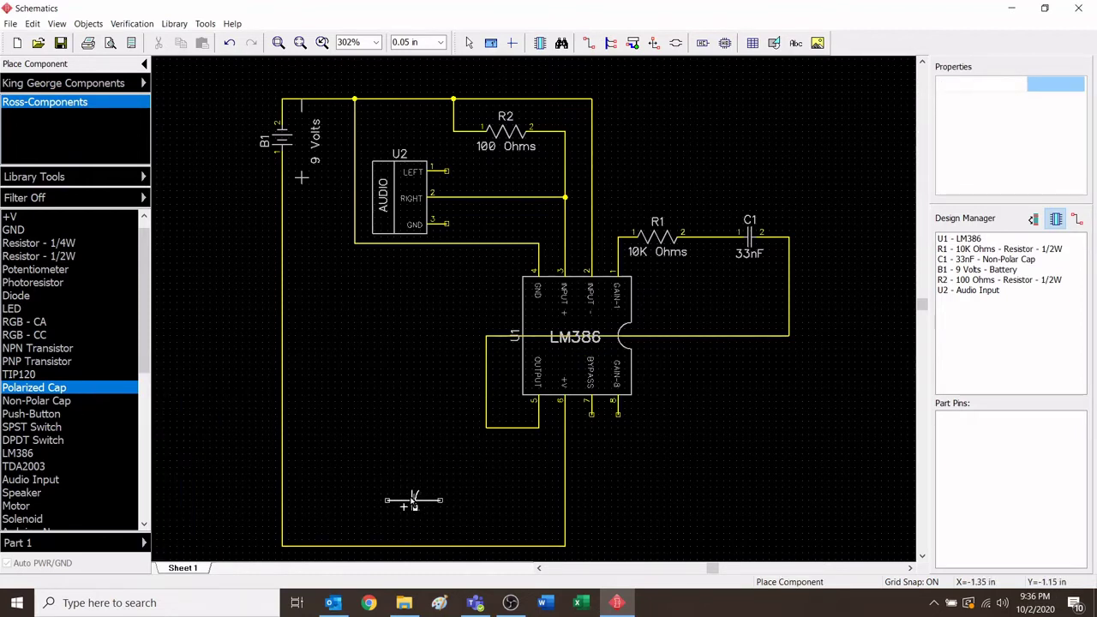
pyautogui.press('r')
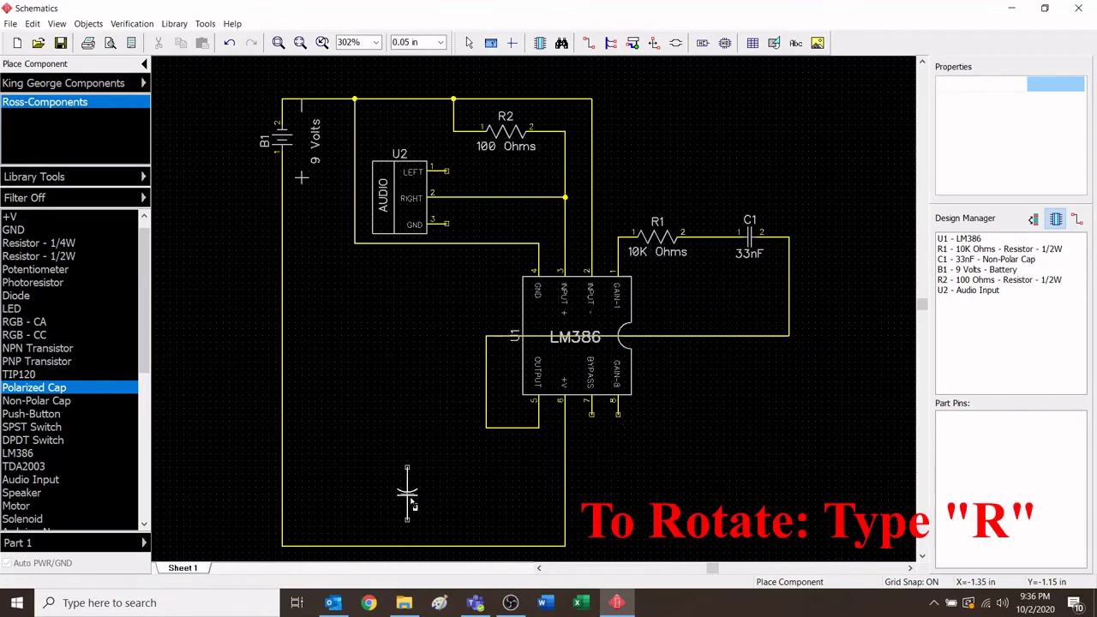
pyautogui.press('r')
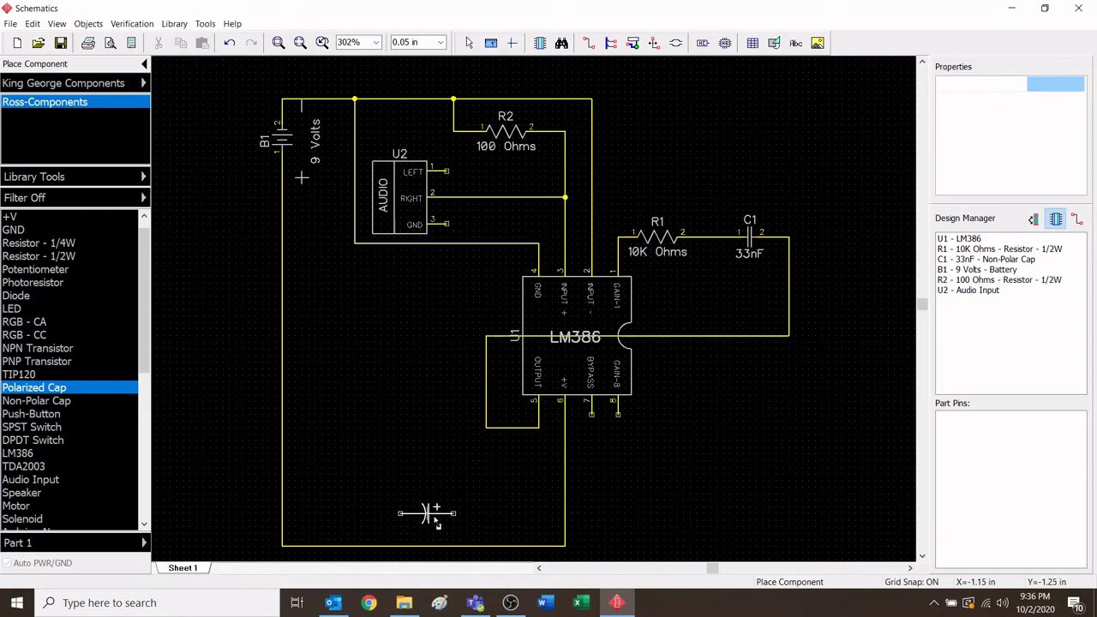
pyautogui.press('r')
pyautogui.press('r')
pyautogui.click(435, 520)
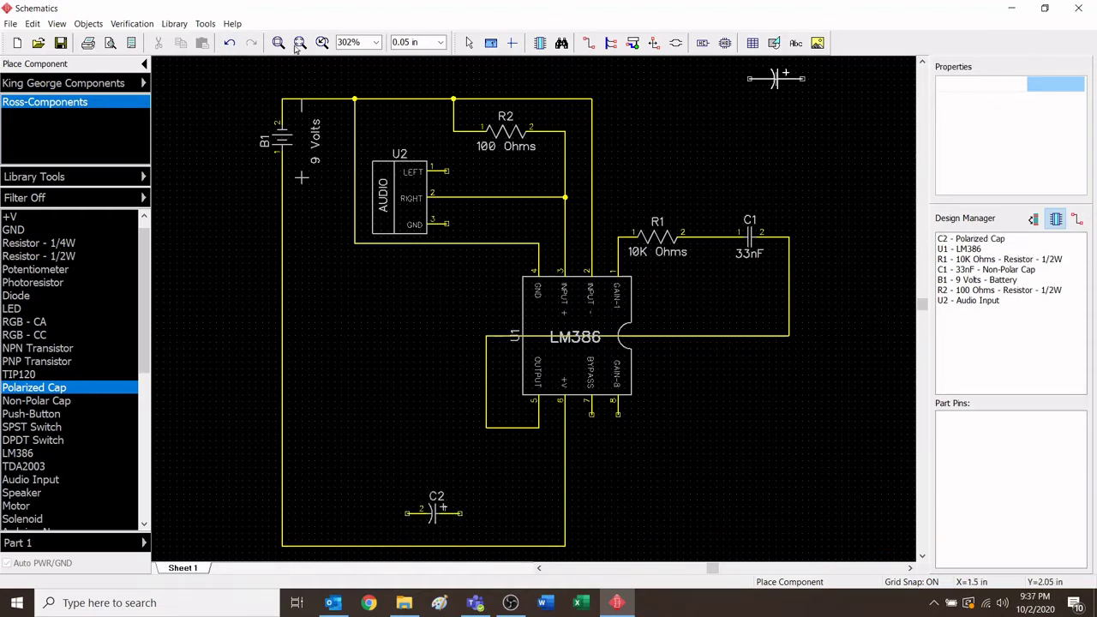
pyautogui.click(469, 45)
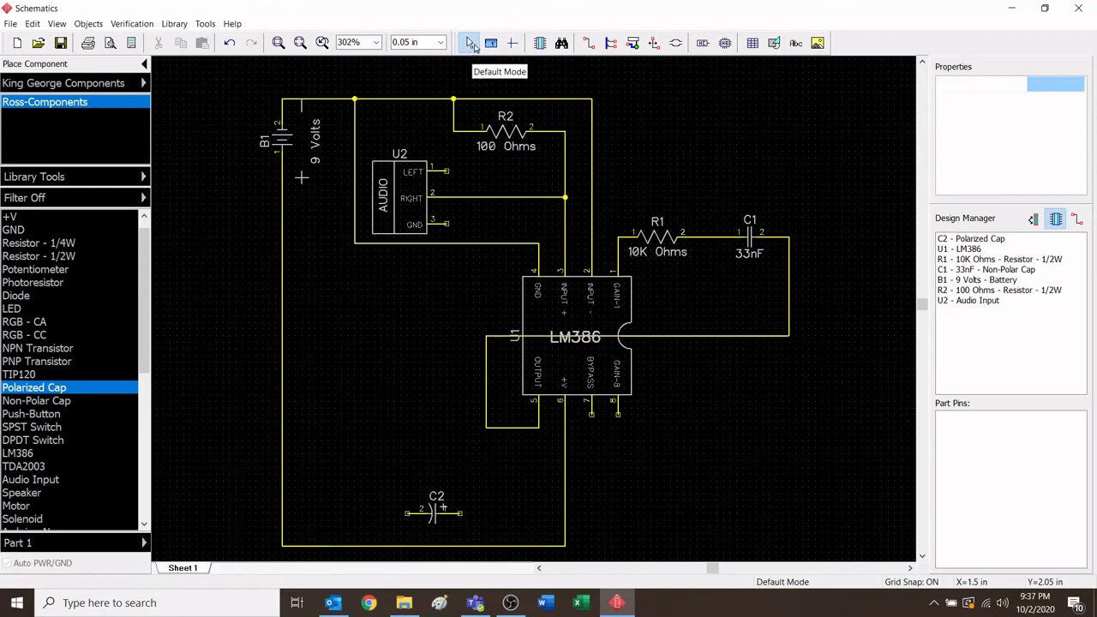
pyautogui.scroll(2, 458, 537)
pyautogui.click(420, 504)
pyautogui.scroll(6, 424, 501)
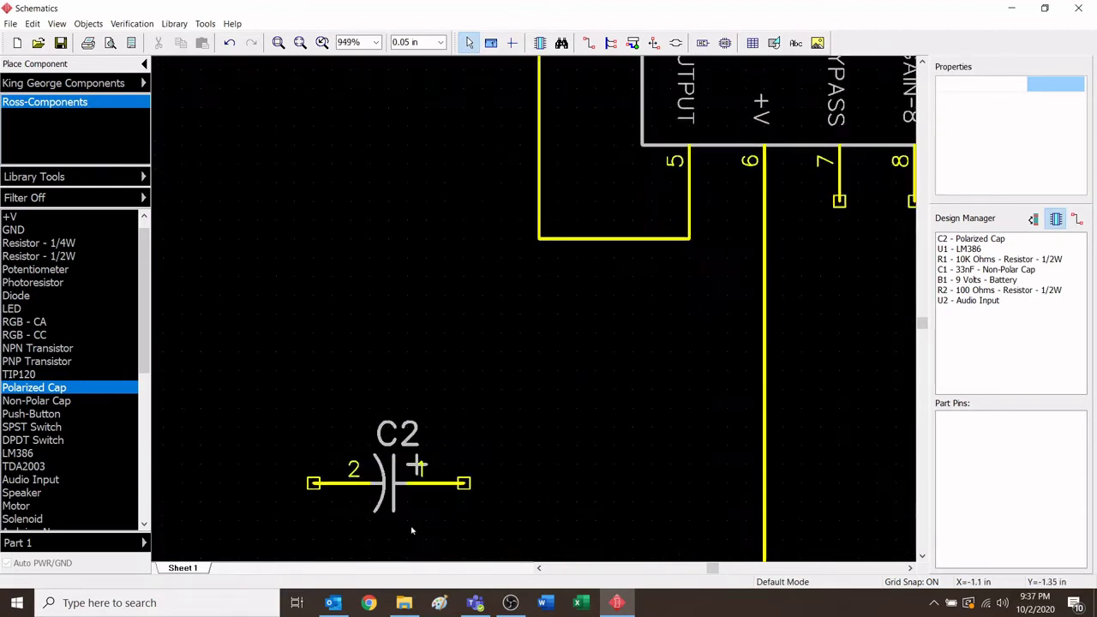
# Set the value of polarized capacitor C2 to 100uF
pyautogui.scroll(-3, 426, 432)
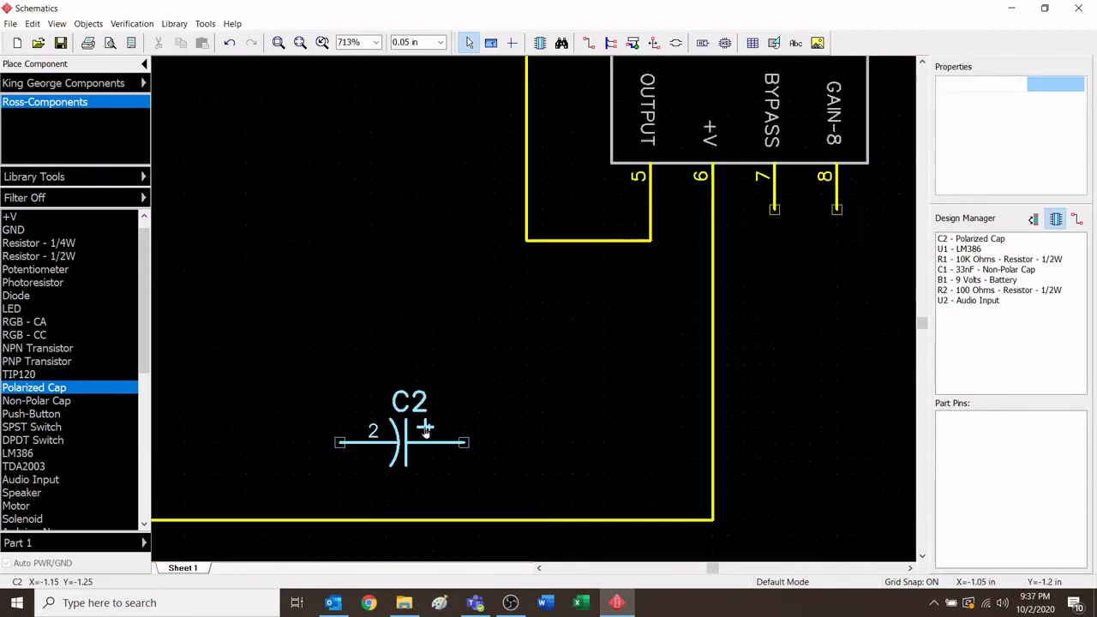
pyautogui.scroll(2, 425, 430)
pyautogui.scroll(-4, 425, 428)
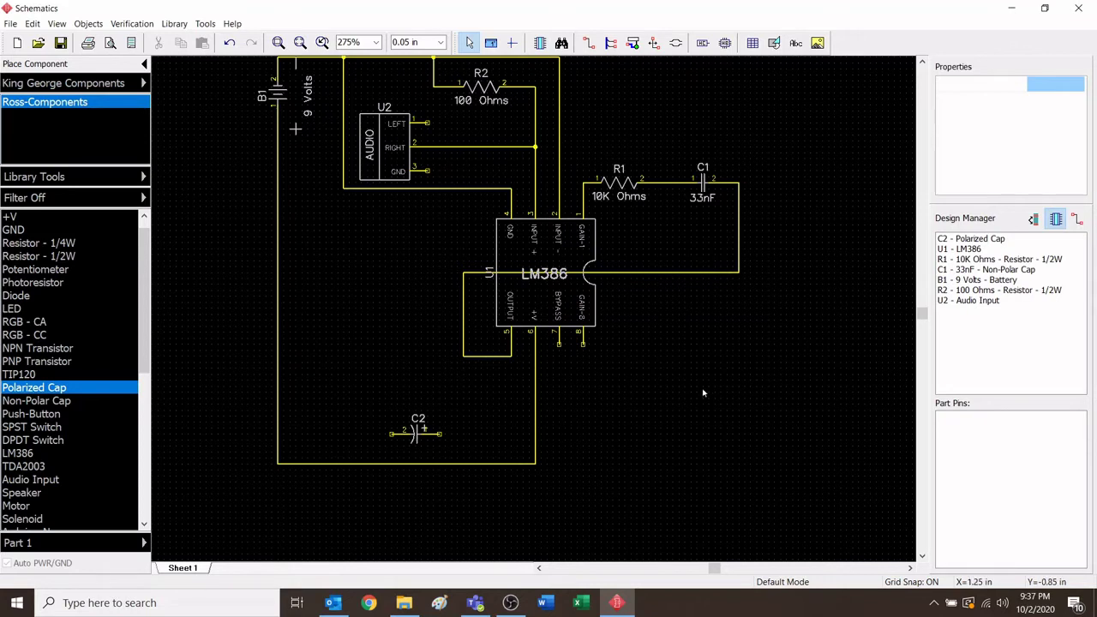
pyautogui.scroll(2, 385, 514)
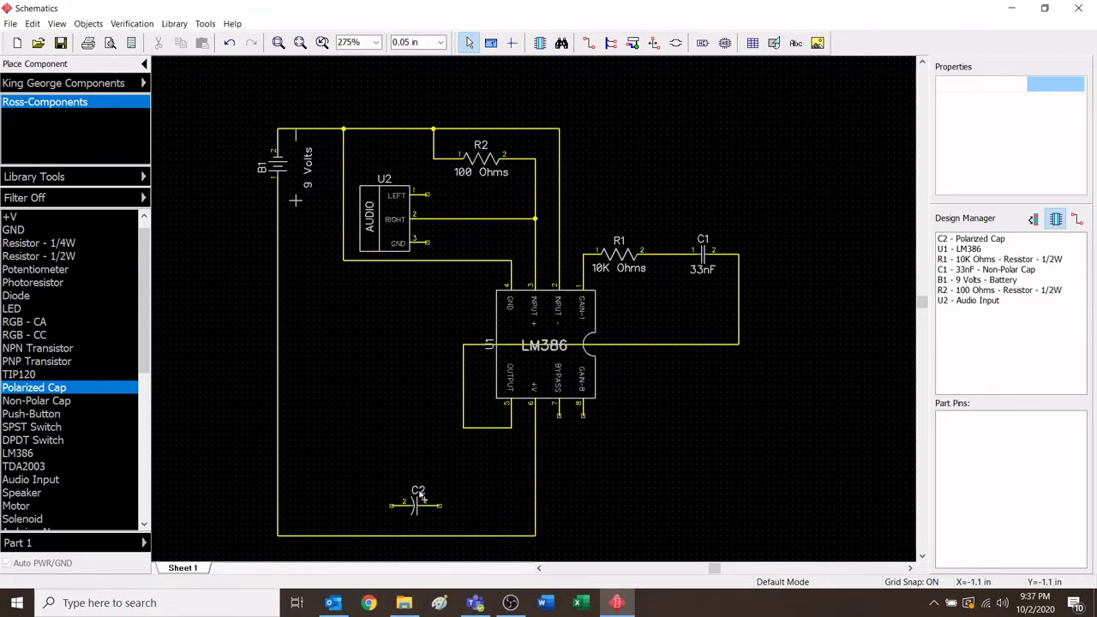
pyautogui.click(414, 505)
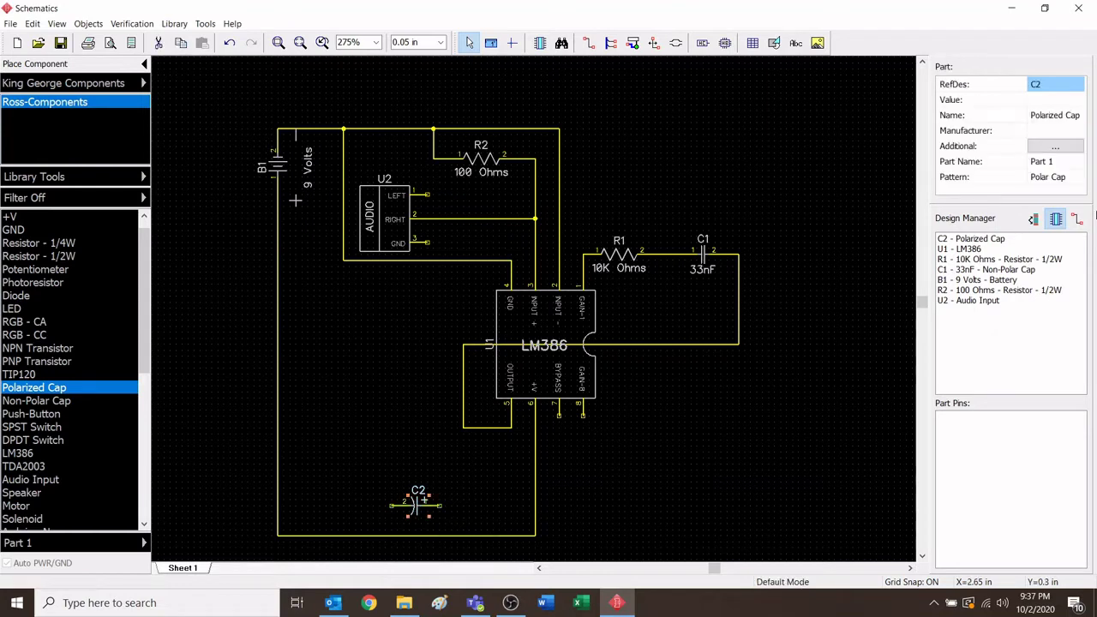
pyautogui.click(1041, 101)
pyautogui.click(1040, 98)
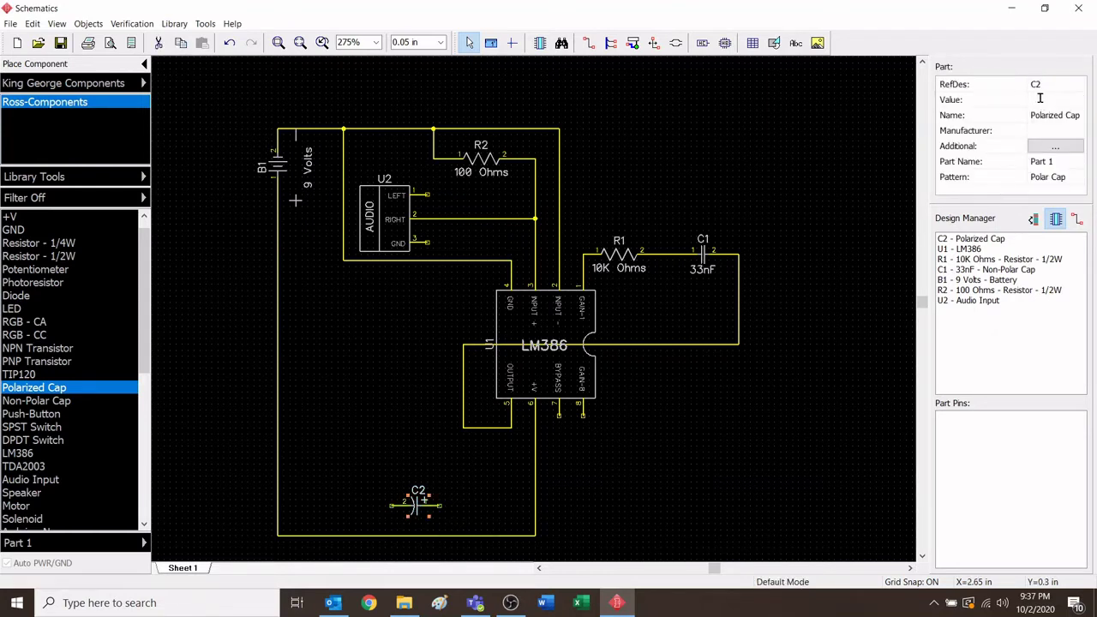
pyautogui.write('100uF')
pyautogui.click(695, 488)
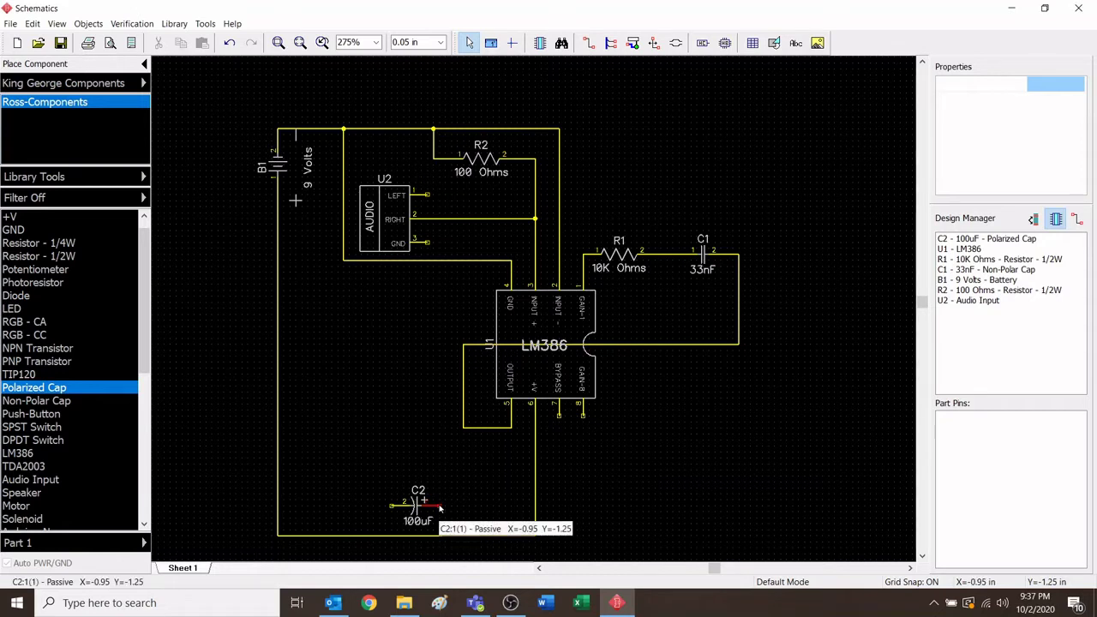
# Wire C2's positive pin 1 to the LM386's +V wire and its pin 2 across and up to the battery's negative wire
pyautogui.click(589, 43)
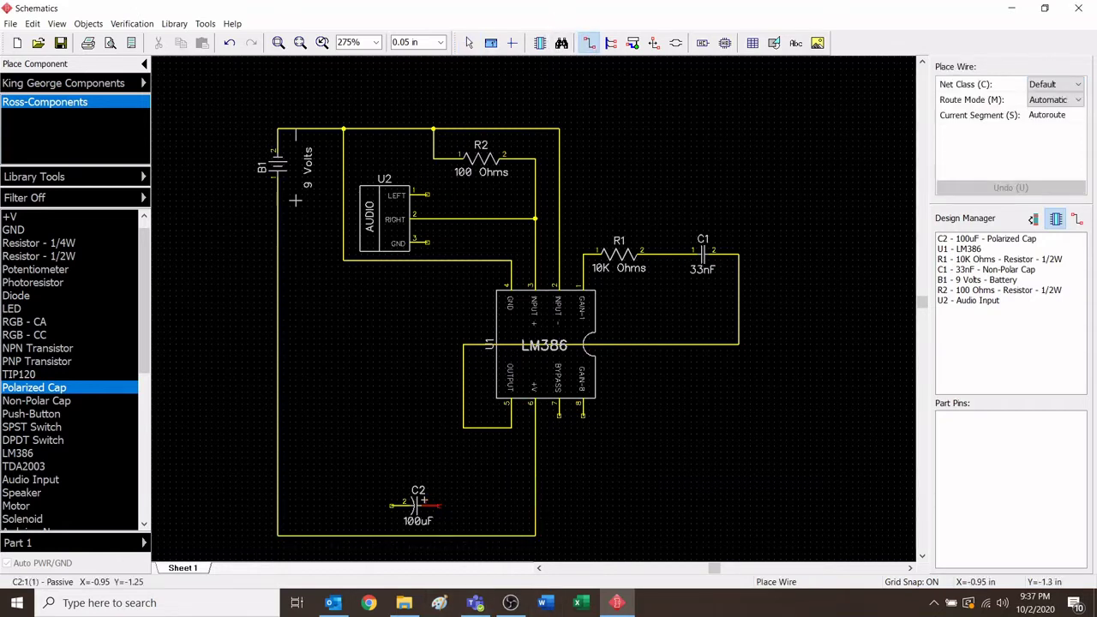
pyautogui.click(442, 507)
pyautogui.click(536, 507)
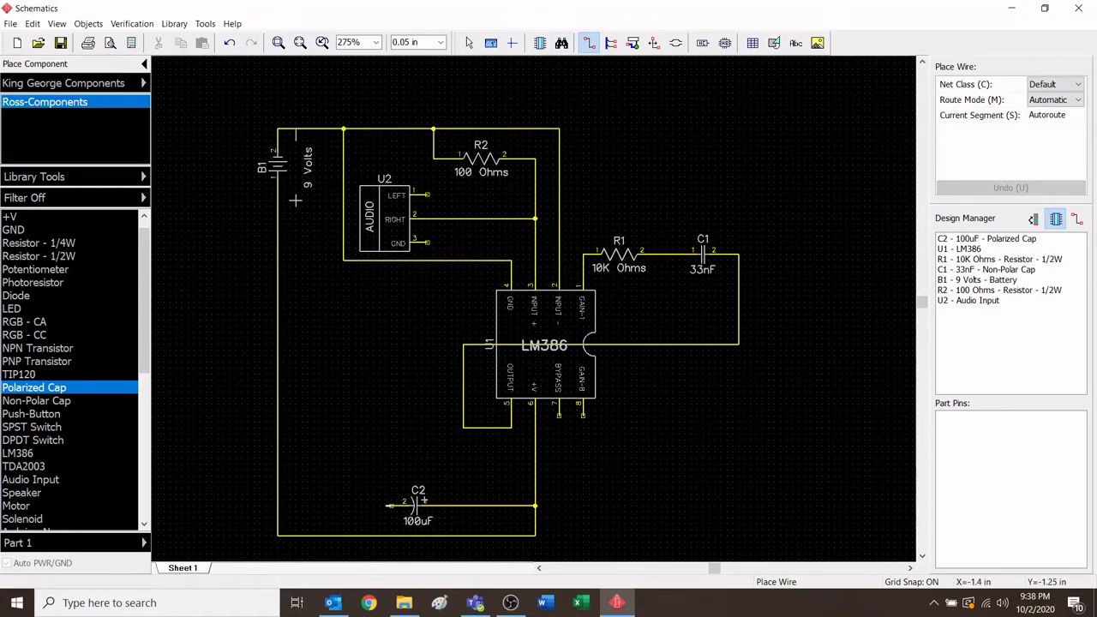
pyautogui.click(391, 505)
pyautogui.click(308, 505)
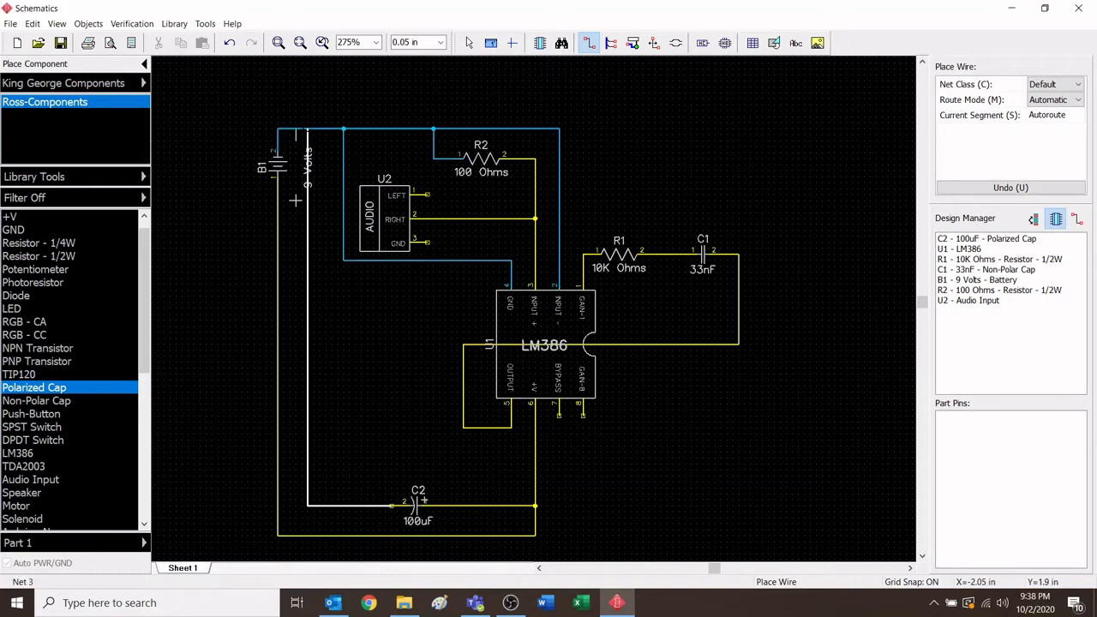
pyautogui.click(307, 128)
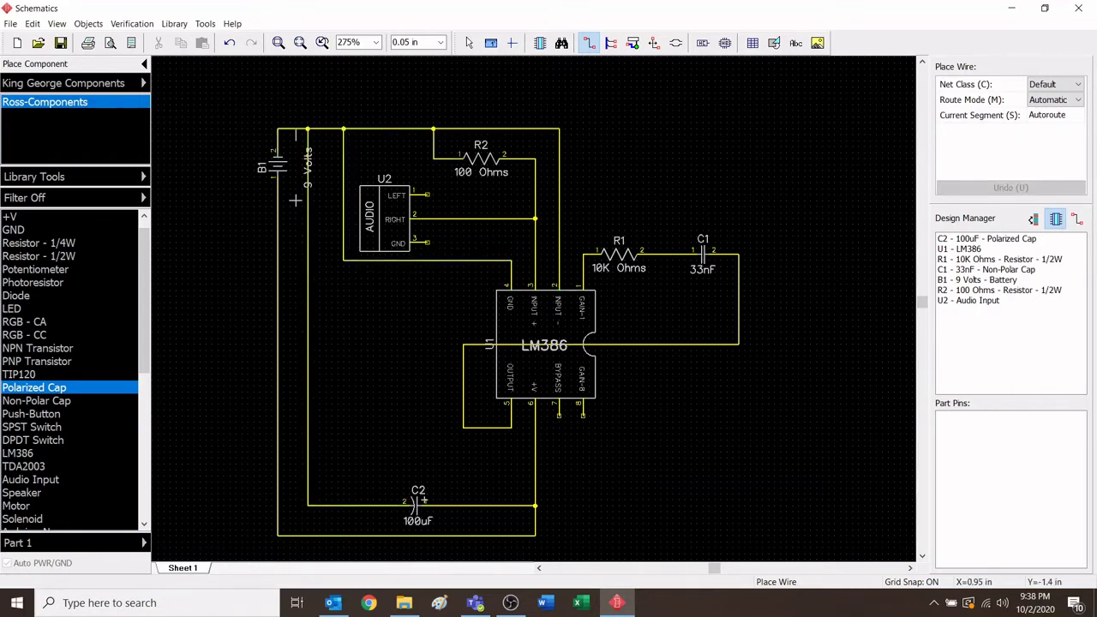
# Place a Resistor - 1/2W horizontally between C2 and the LM386's output wire, and set its value to 10 Ohms
pyautogui.click(52, 256)
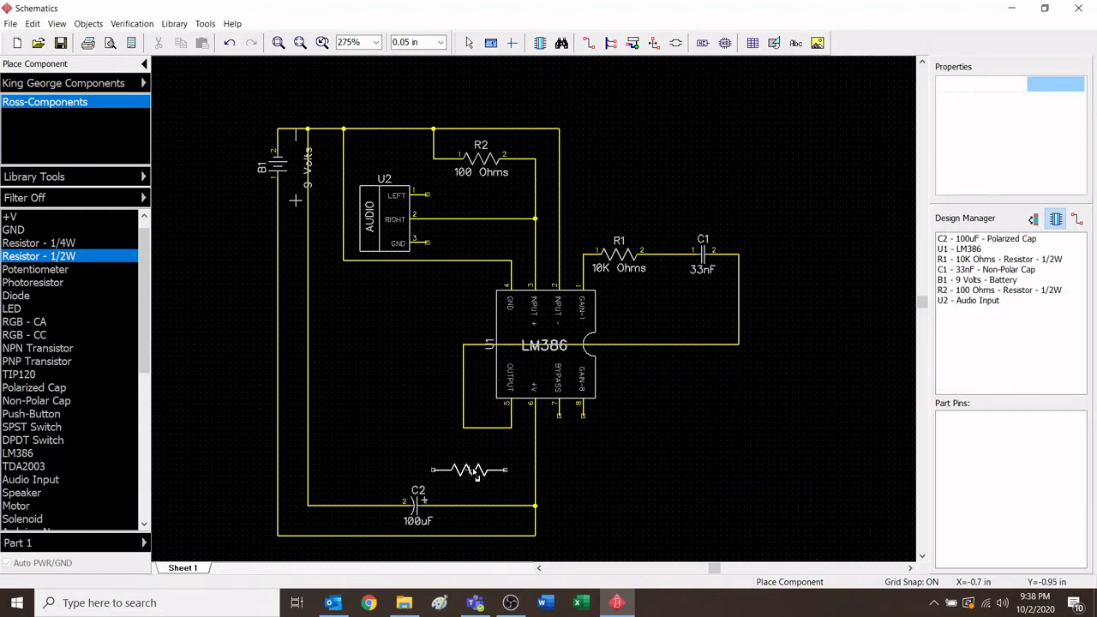
pyautogui.click(475, 477)
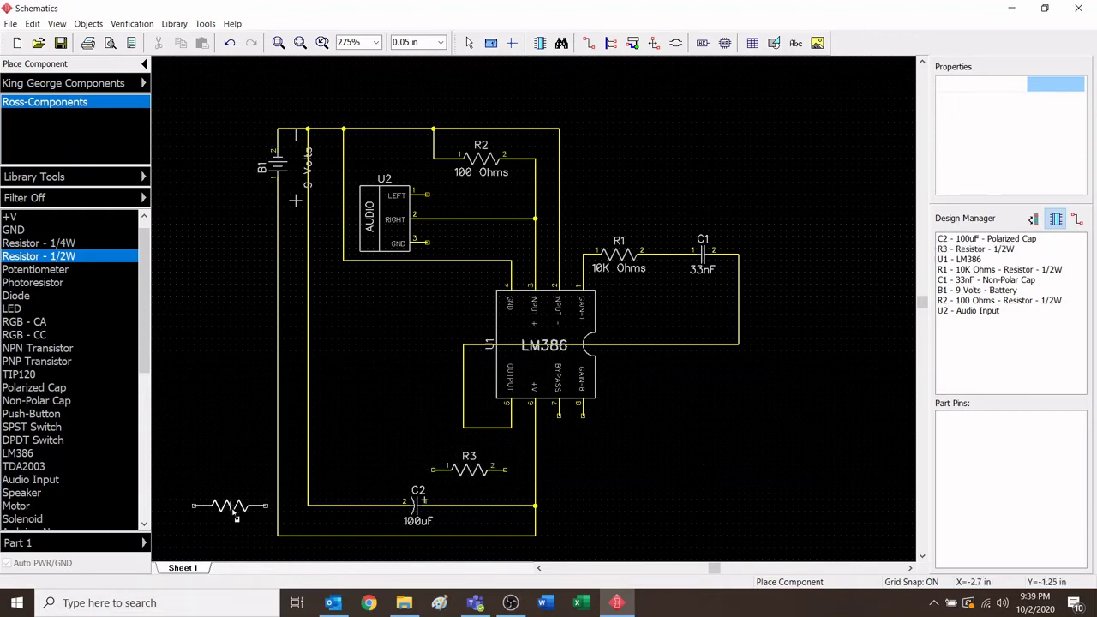
pyautogui.press('Escape')
pyautogui.click(1046, 92)
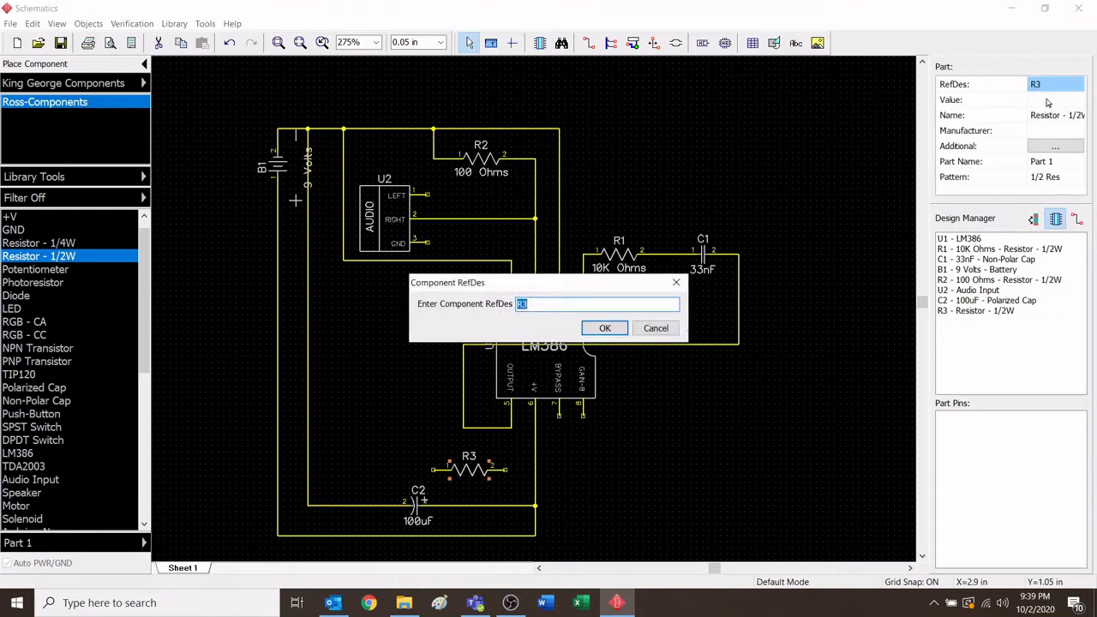
pyautogui.click(667, 331)
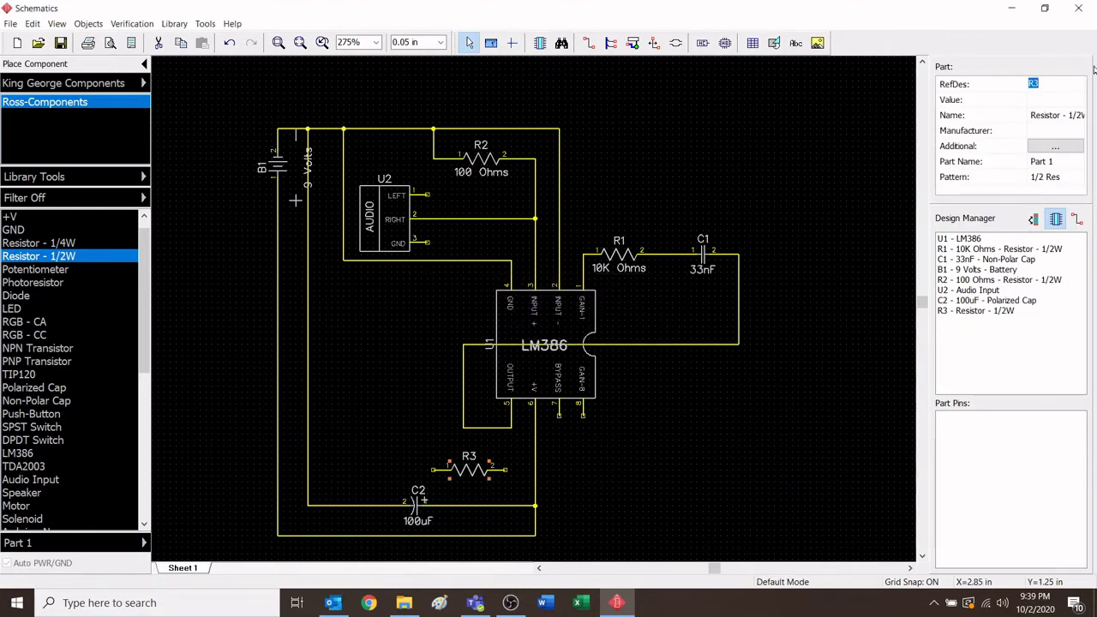
pyautogui.click(1053, 100)
pyautogui.write('10 Ohms')
pyautogui.press('Return')
# Place a Non-Polar Cap horizontally to the left of resistor R3 and set its value to 47nF
pyautogui.press('w')
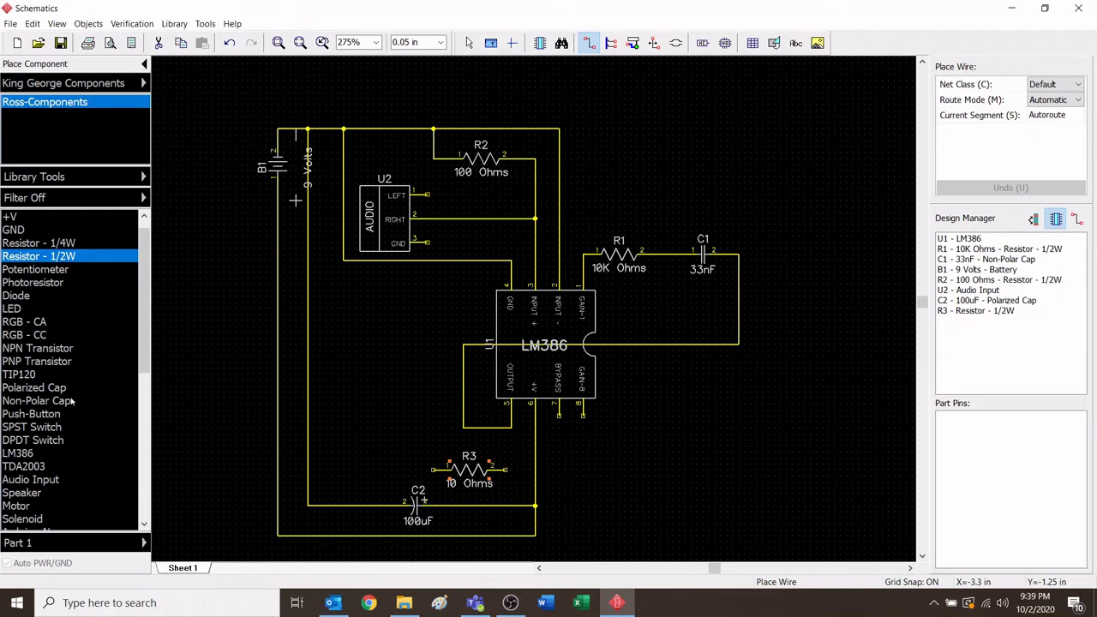
pyautogui.click(72, 400)
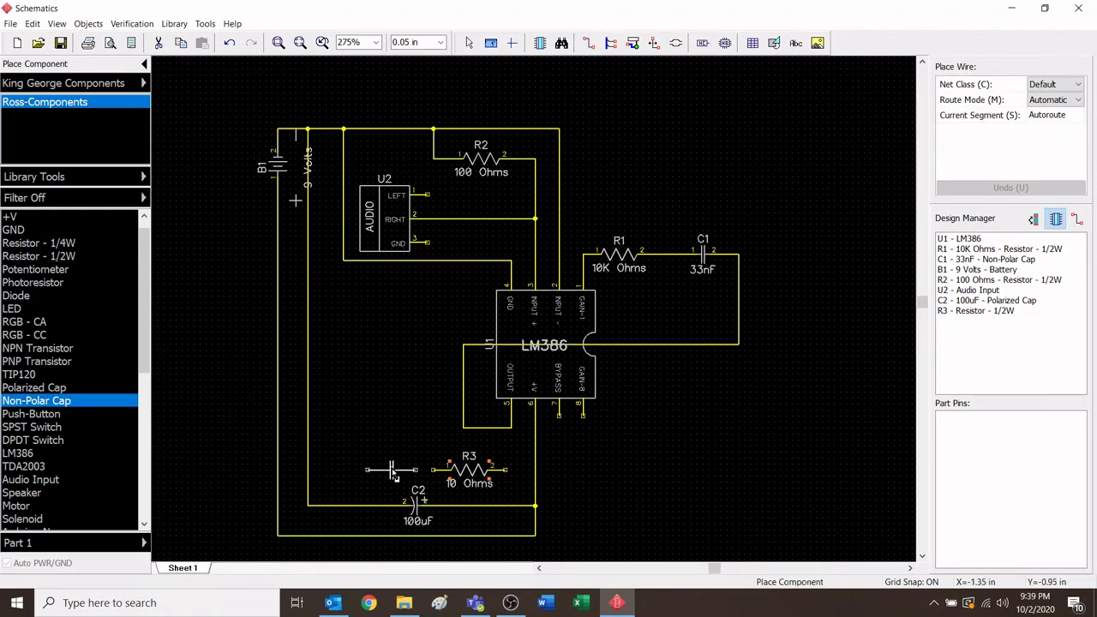
pyautogui.click(393, 476)
pyautogui.press('Escape')
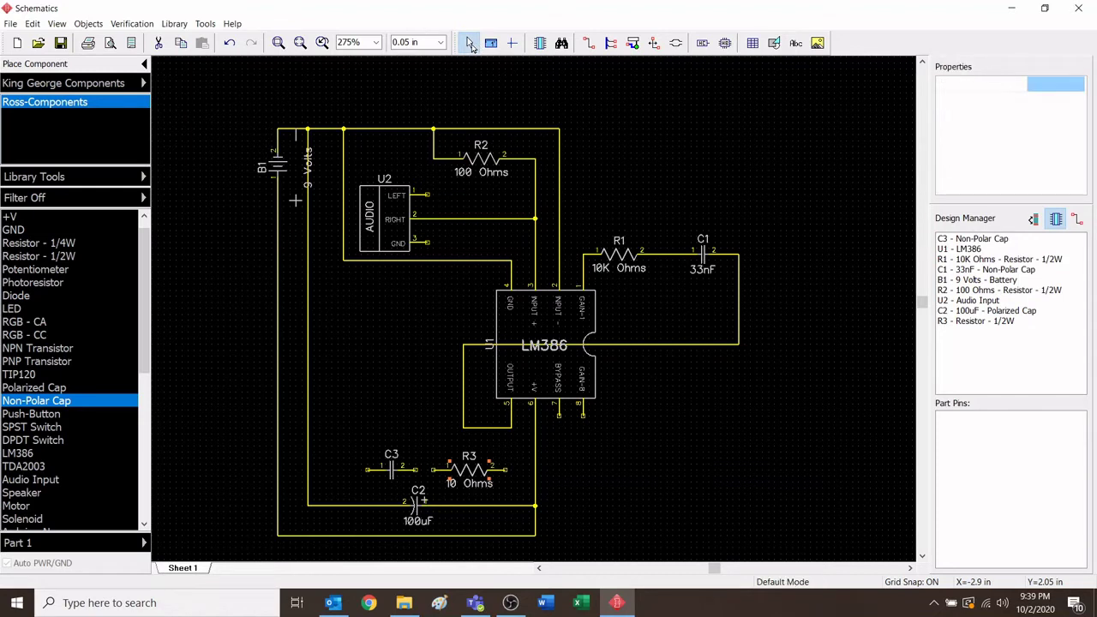
pyautogui.click(393, 478)
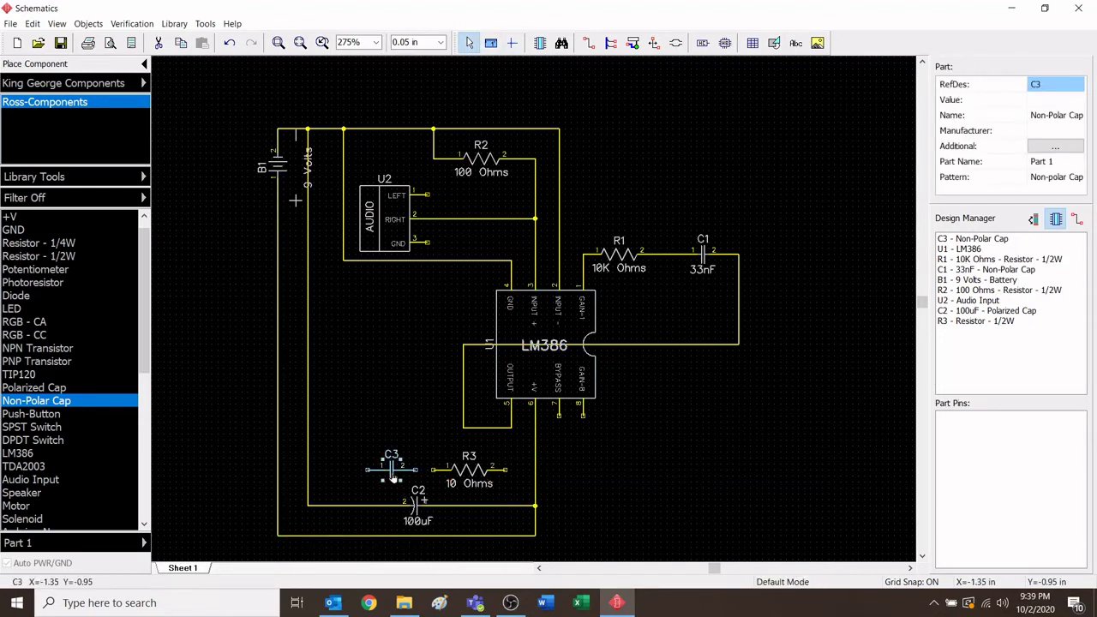
pyautogui.click(1044, 101)
pyautogui.write('47')
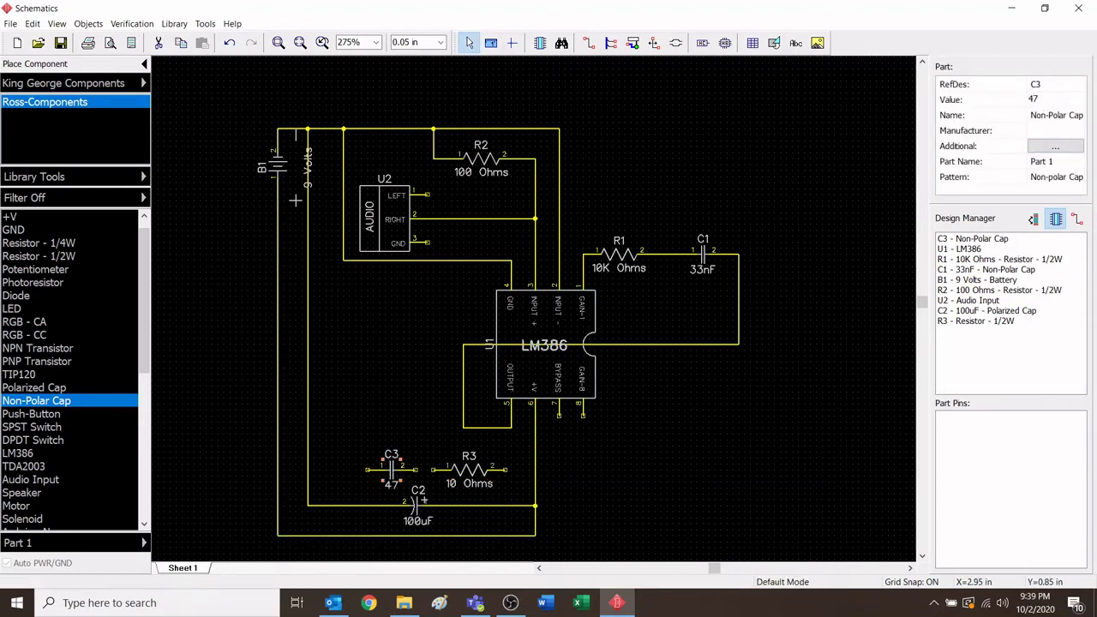
pyautogui.write('nF')
pyautogui.click(1044, 101)
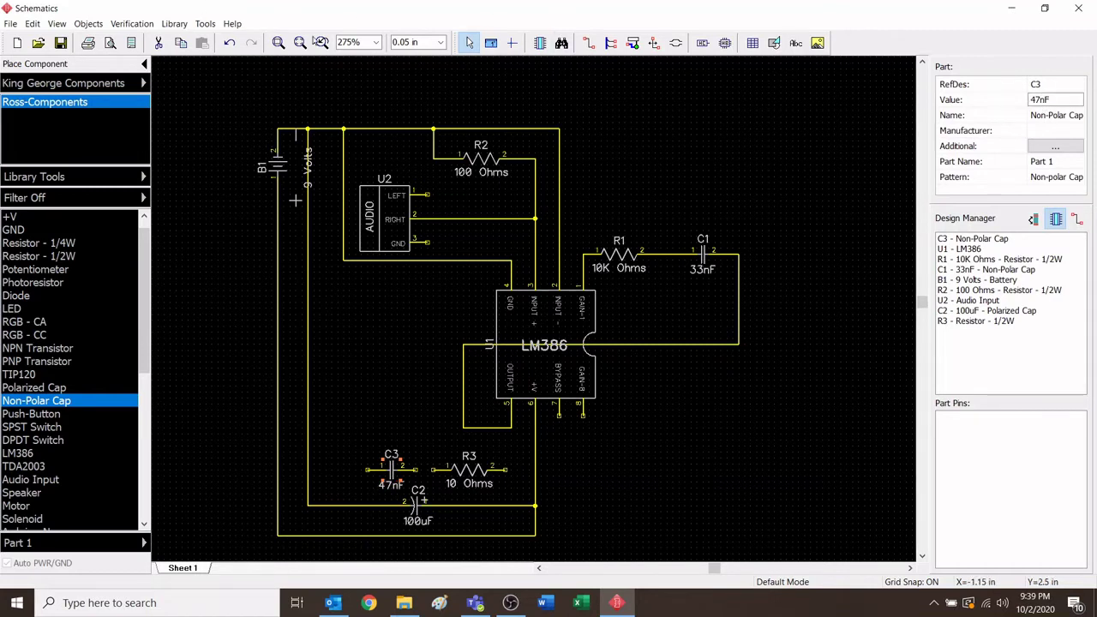
pyautogui.click(471, 45)
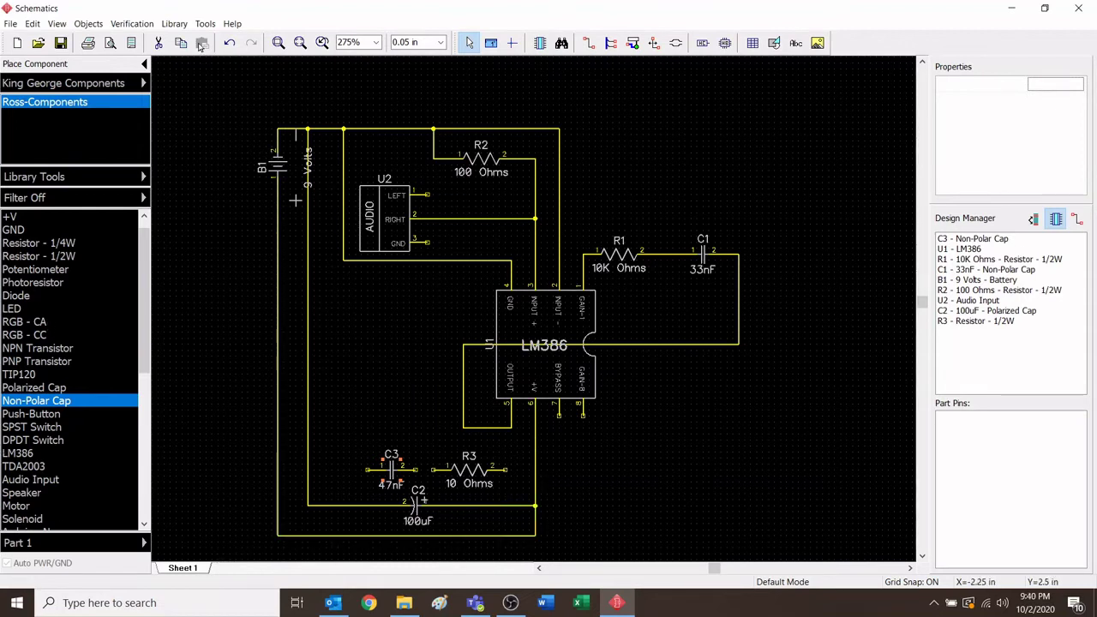
# Wire the LM386's OUTPUT pin 5, from the corner of its existing wire, down to pin 2 of resistor R3
pyautogui.click(589, 44)
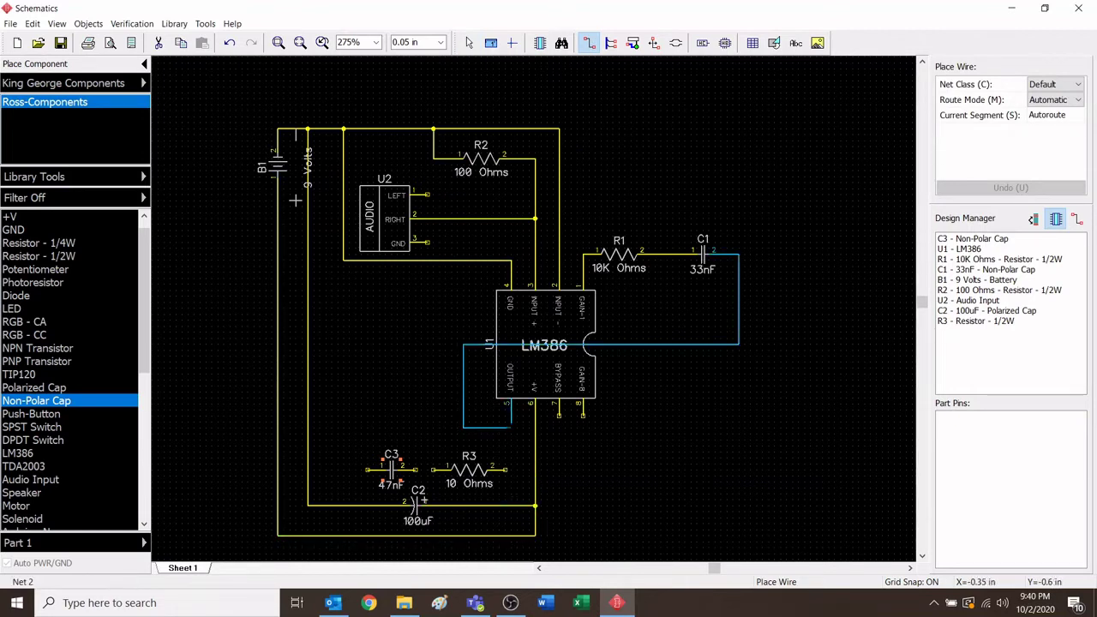
pyautogui.click(512, 427)
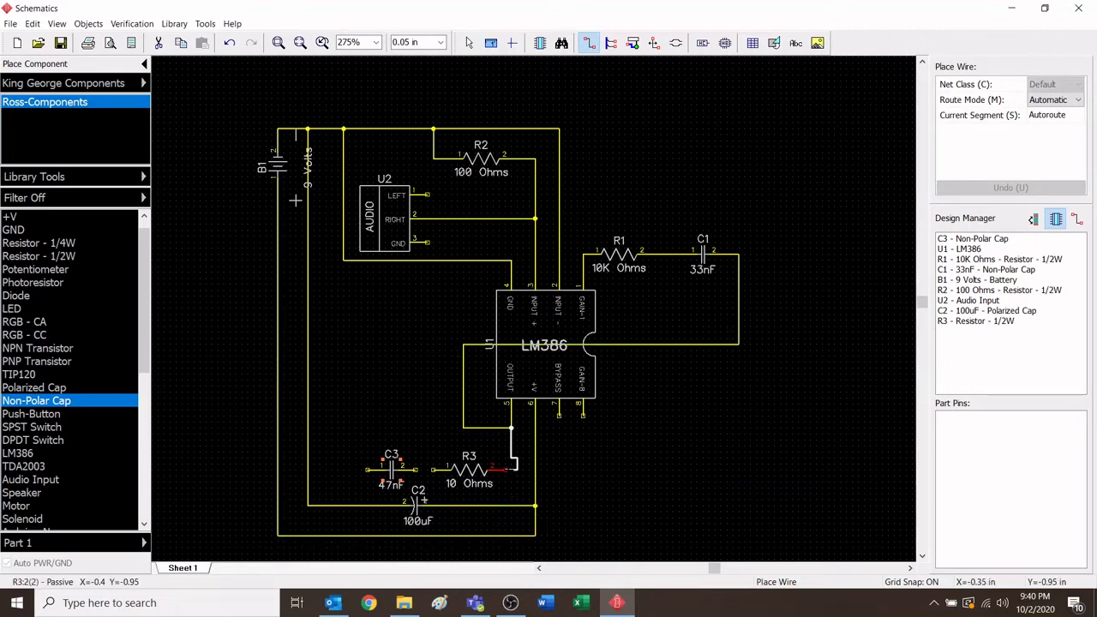
pyautogui.scroll(4, 518, 478)
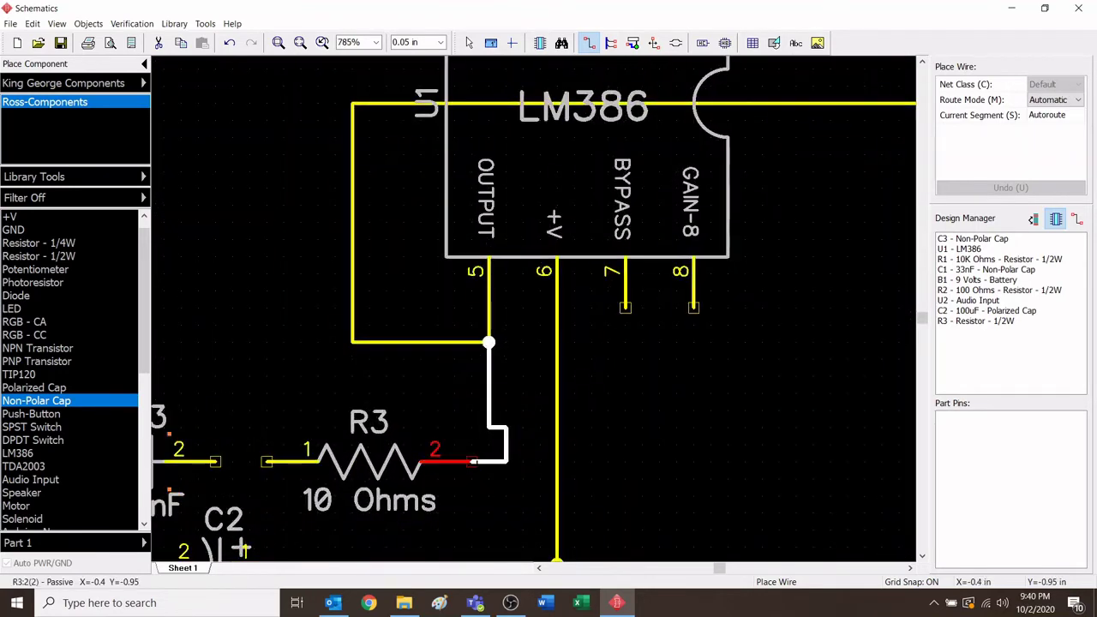
pyautogui.click(473, 462)
pyautogui.scroll(-2, 473, 462)
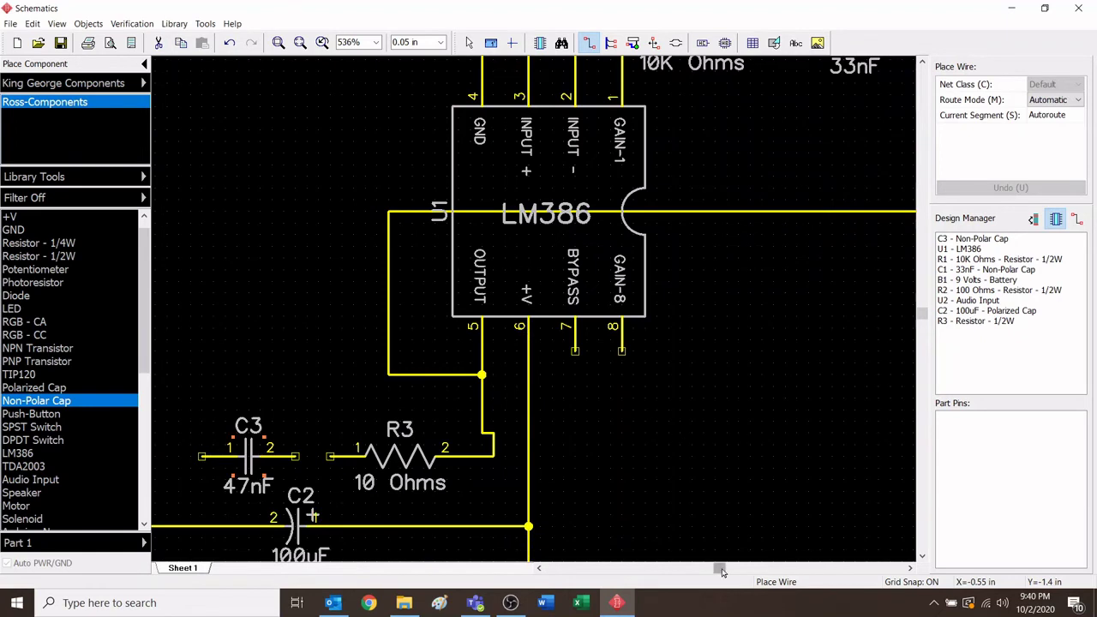
# Wire pin 1 of resistor R3 to pin 2 of capacitor C3
pyautogui.moveTo(720, 568); pyautogui.dragTo(705, 569)
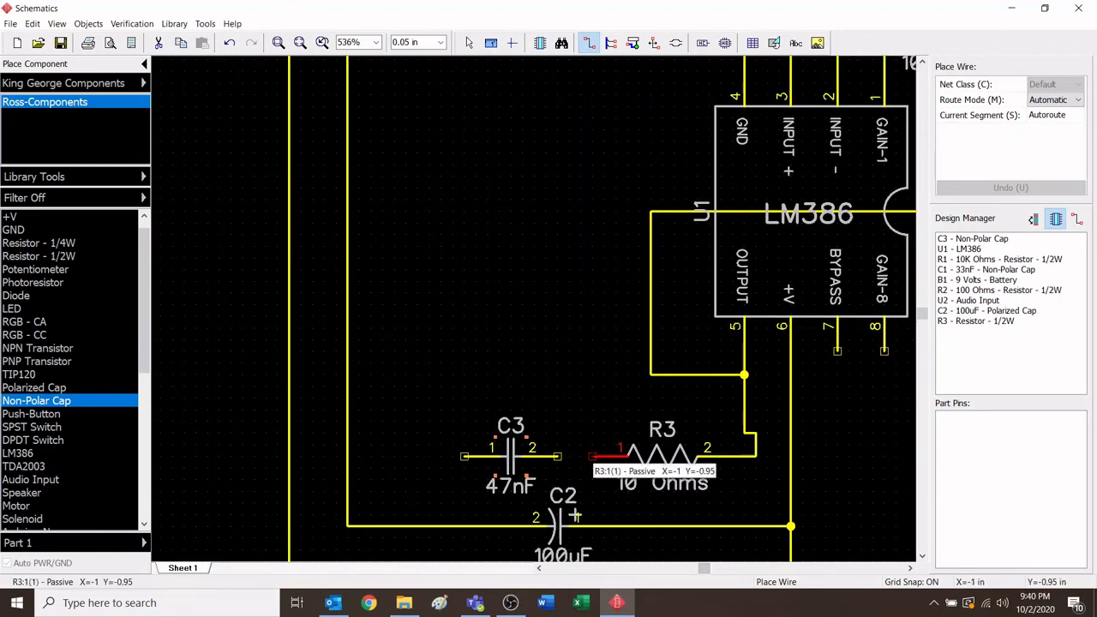
pyautogui.click(589, 44)
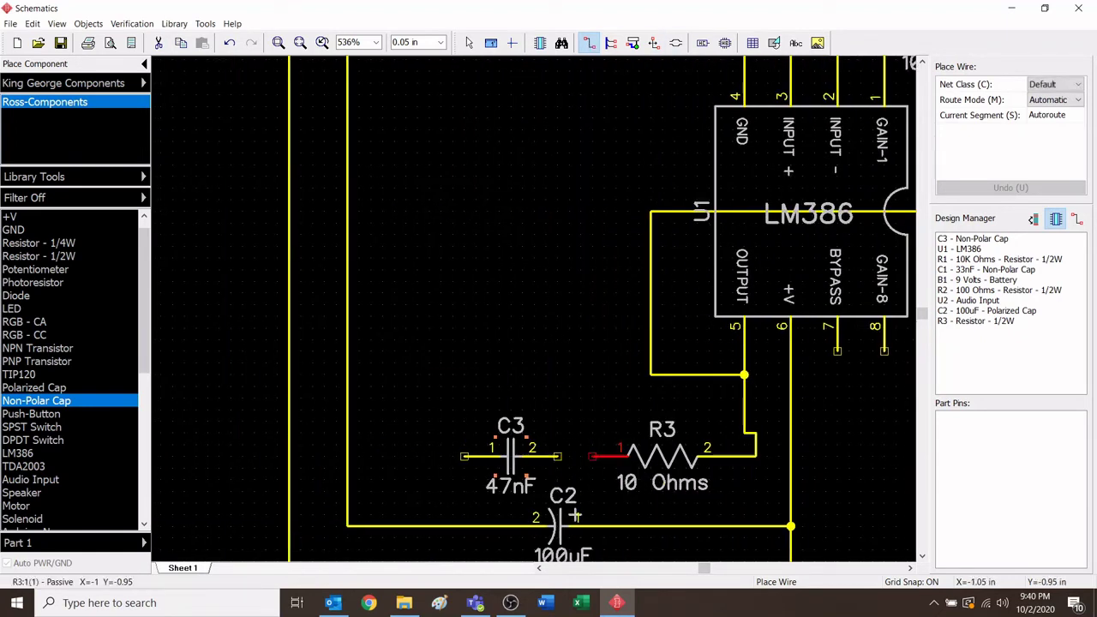
pyautogui.click(593, 455)
pyautogui.click(553, 456)
pyautogui.scroll(-3, 338, 168)
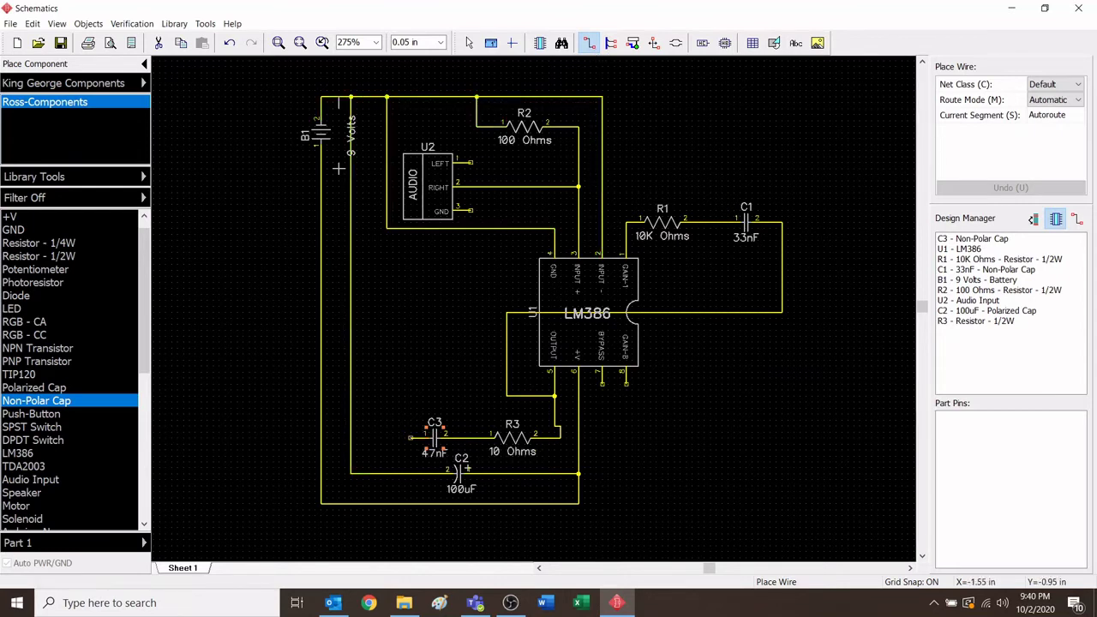
# Wire pin 1 of capacitor C3 across and up to the battery's negative wire
pyautogui.click(410, 437)
pyautogui.click(363, 437)
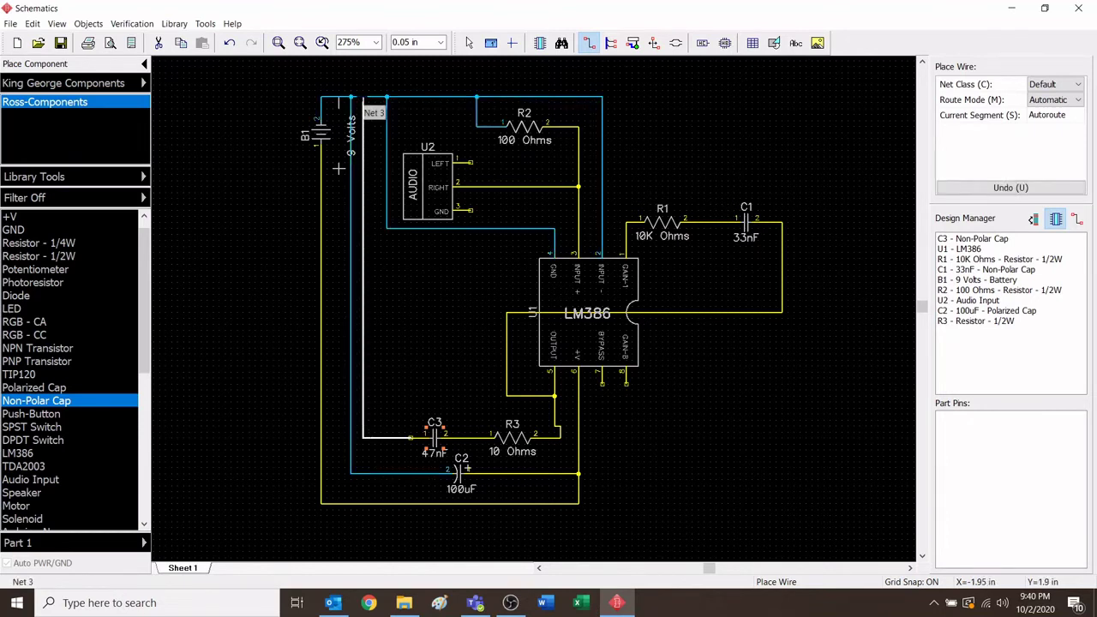
pyautogui.click(363, 96)
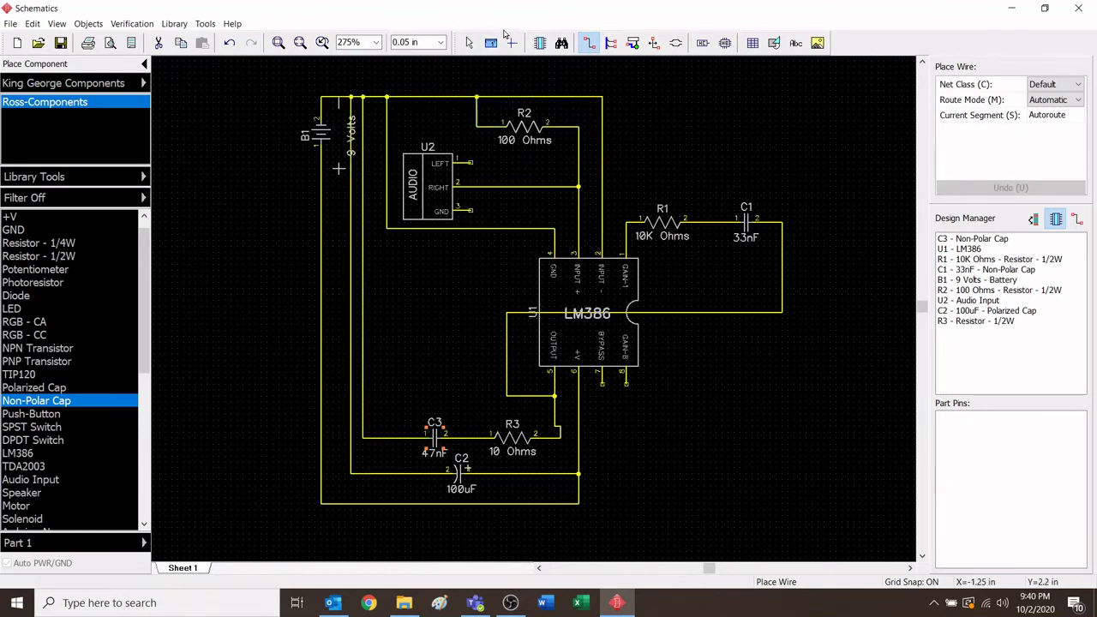
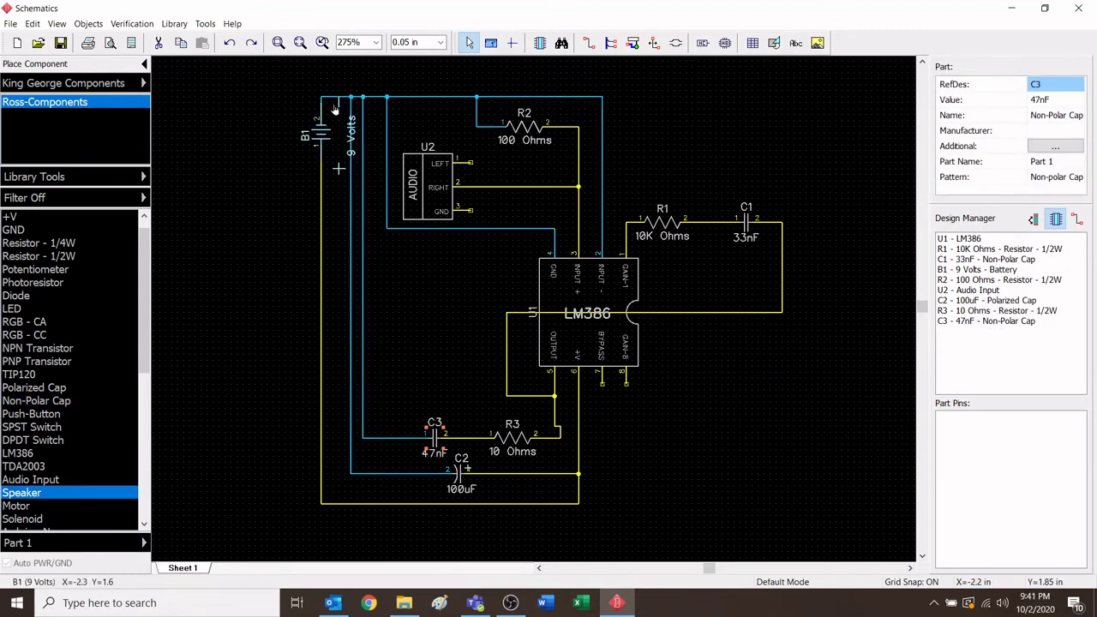
# Move battery B1 farther left and shift the vertical negative wires of C2 and C3 left, clear of the battery's label
pyautogui.click(324, 145)
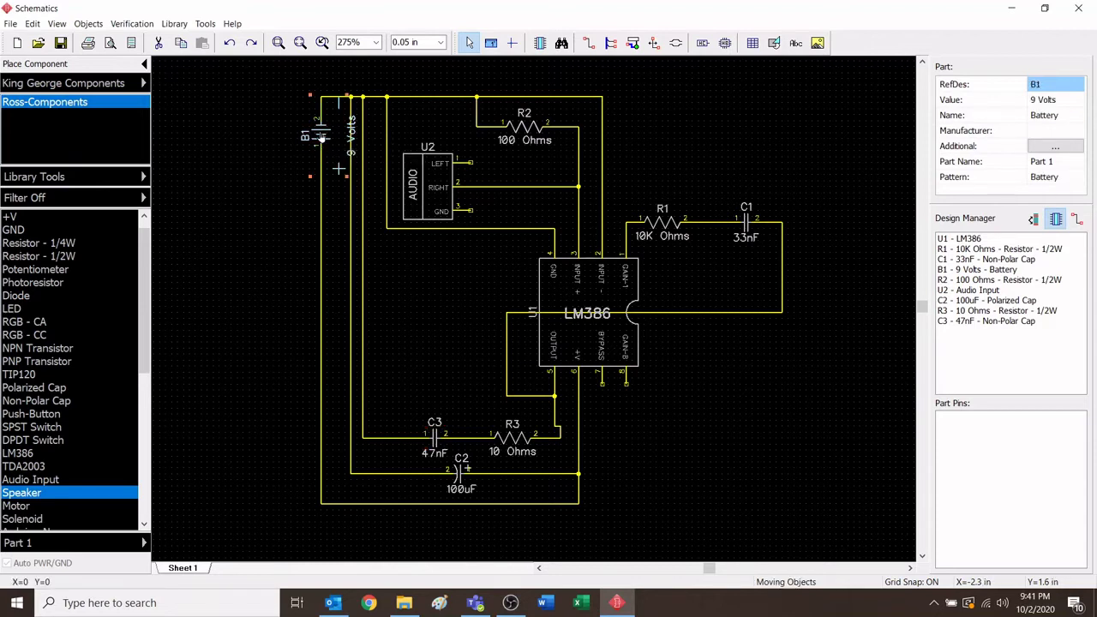
pyautogui.moveTo(319, 138); pyautogui.dragTo(255, 137)
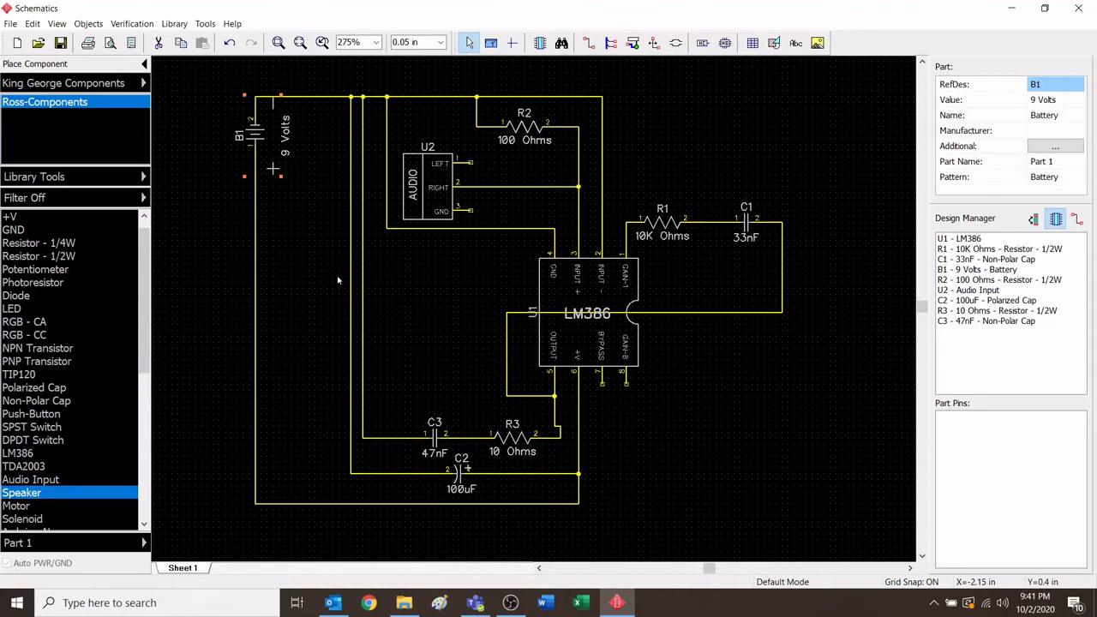
pyautogui.moveTo(349, 275); pyautogui.dragTo(302, 268)
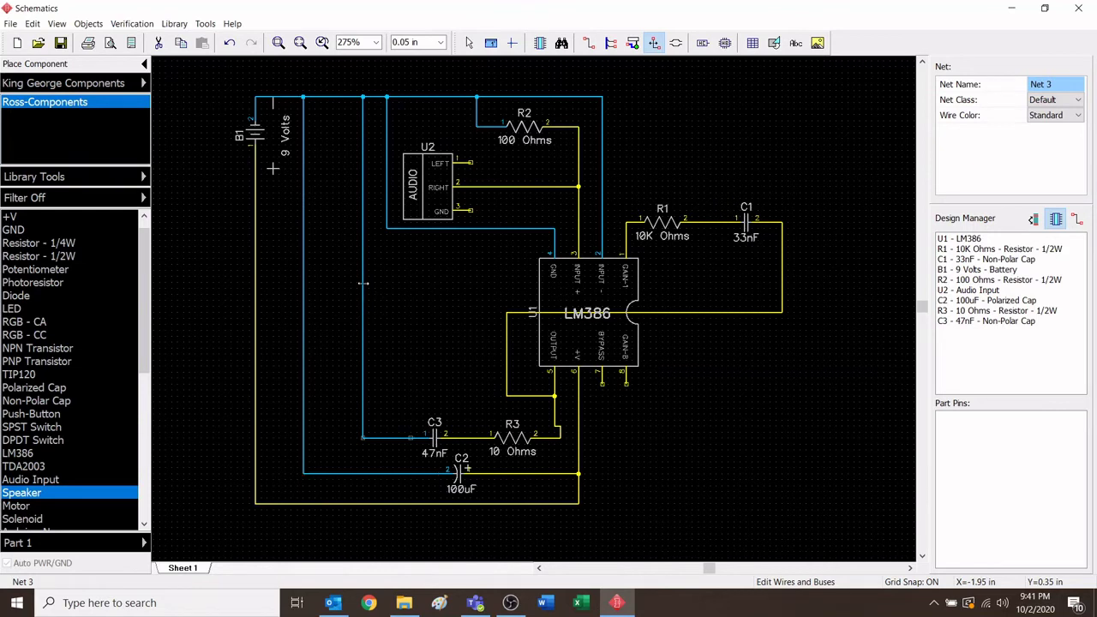
pyautogui.moveTo(363, 283); pyautogui.dragTo(326, 274)
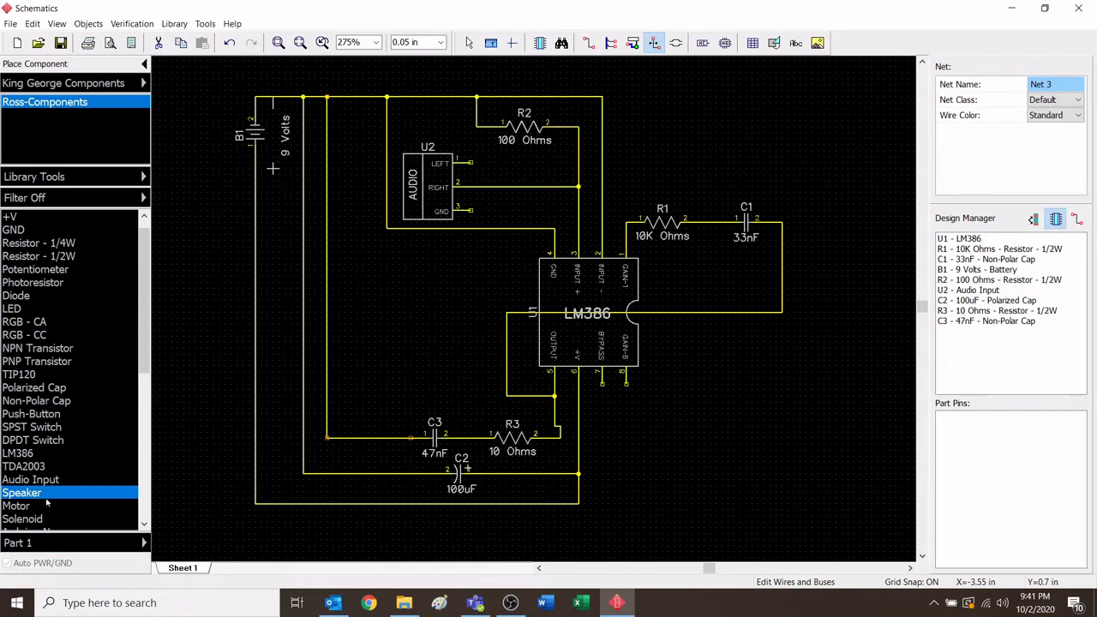
# Place a polarized capacitor above C3, rotated 180 degrees so its positive side faces the LM386
pyautogui.click(61, 387)
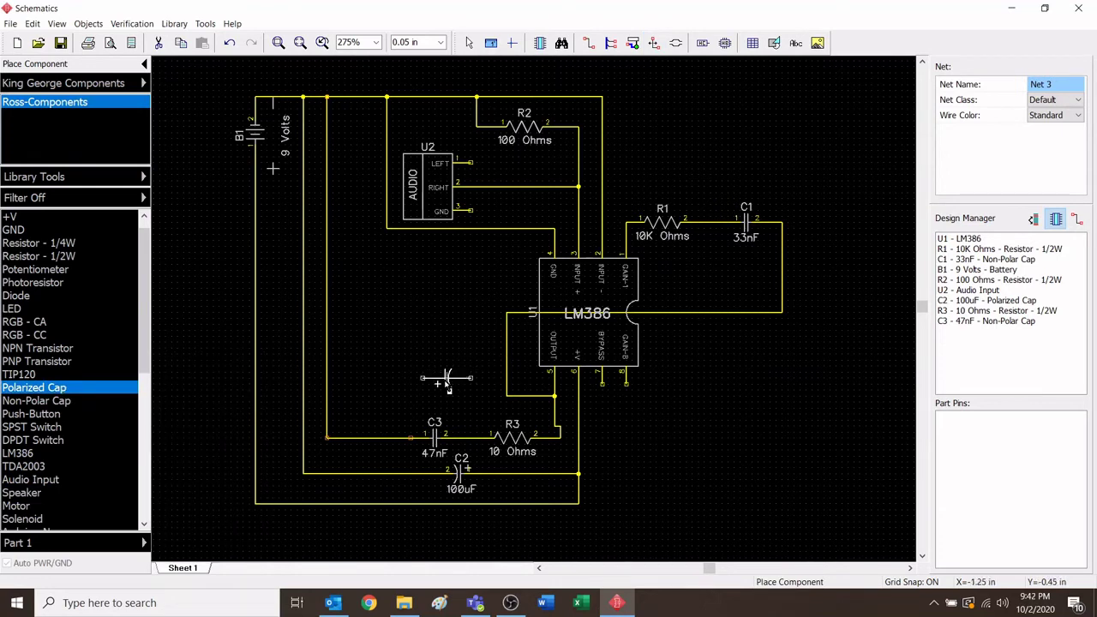
pyautogui.press('r')
pyautogui.press('r')
pyautogui.click(446, 385)
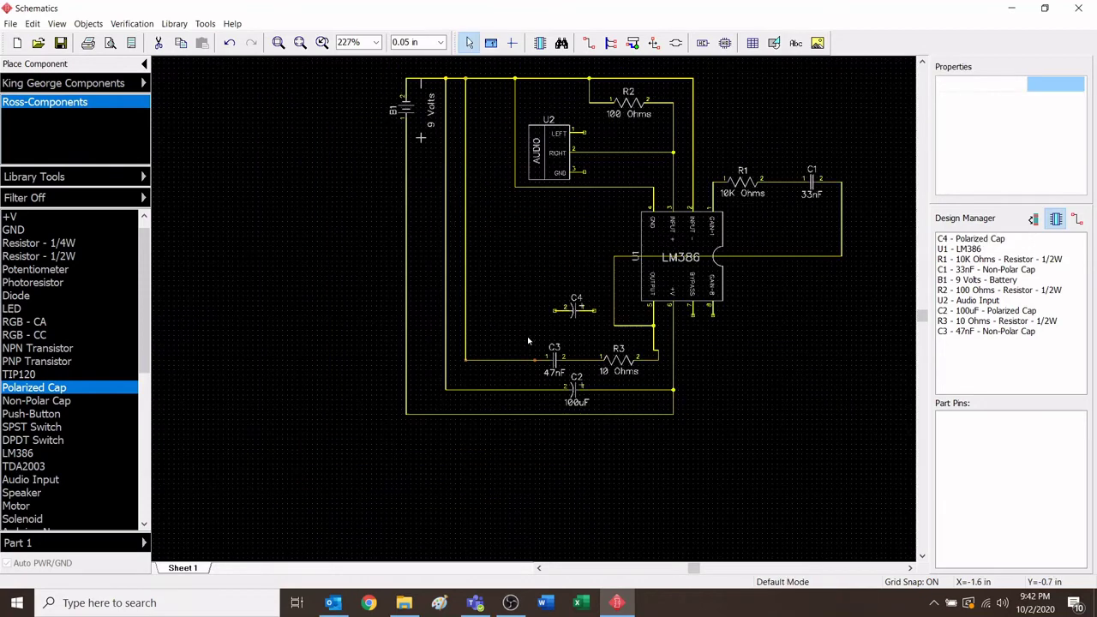
pyautogui.scroll(1, 598, 319)
pyautogui.scroll(5, 598, 319)
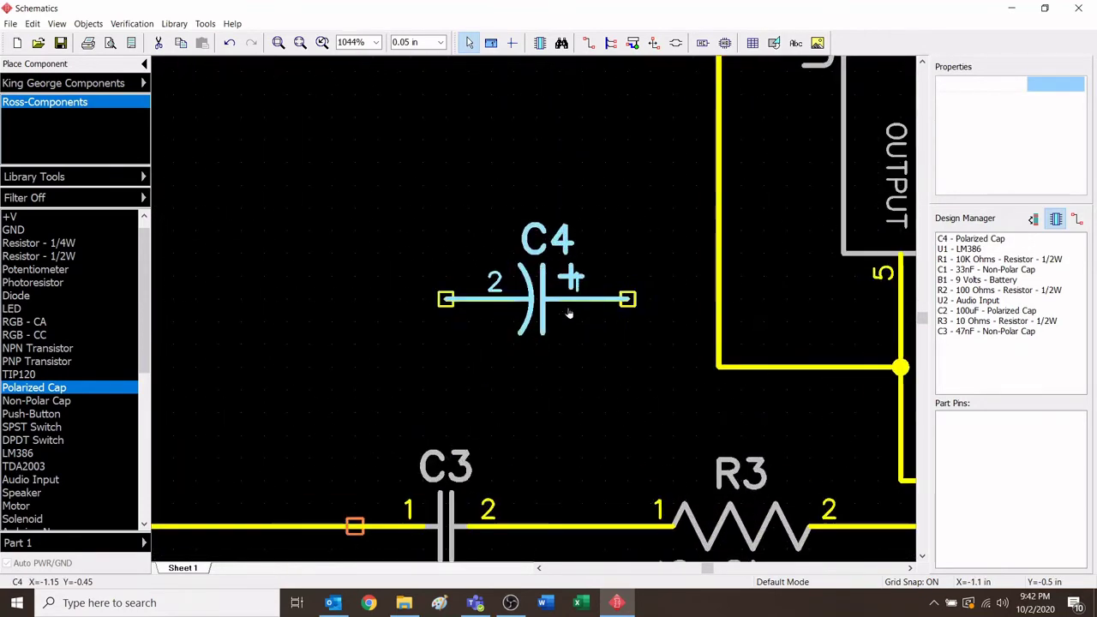
pyautogui.scroll(-5, 574, 297)
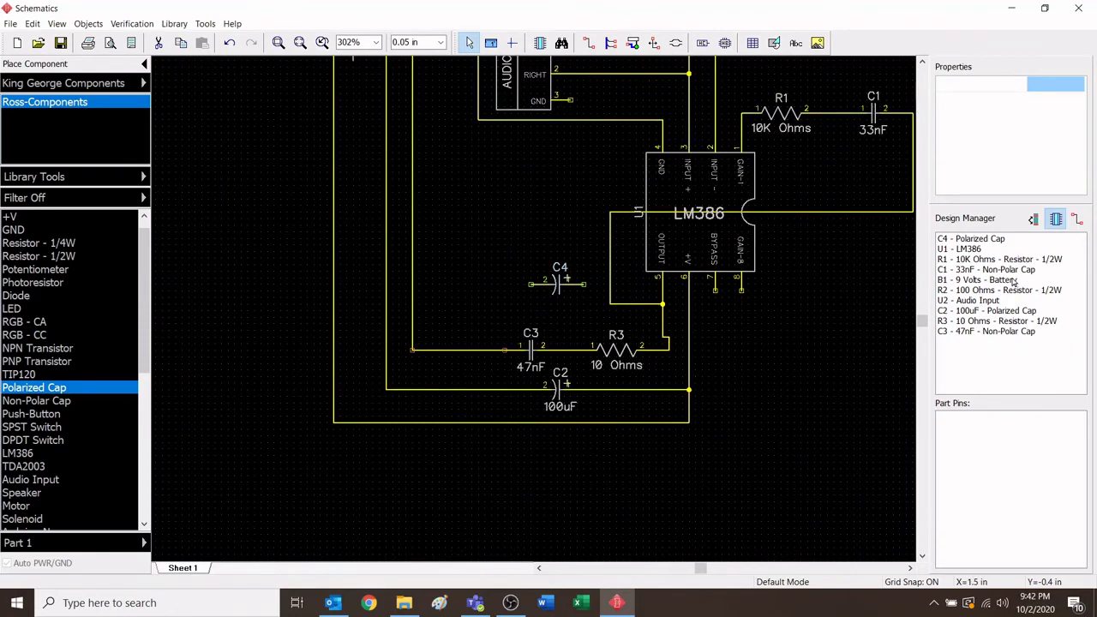
# Set the value of polarized capacitor C4 to 470uF
pyautogui.click(1019, 239)
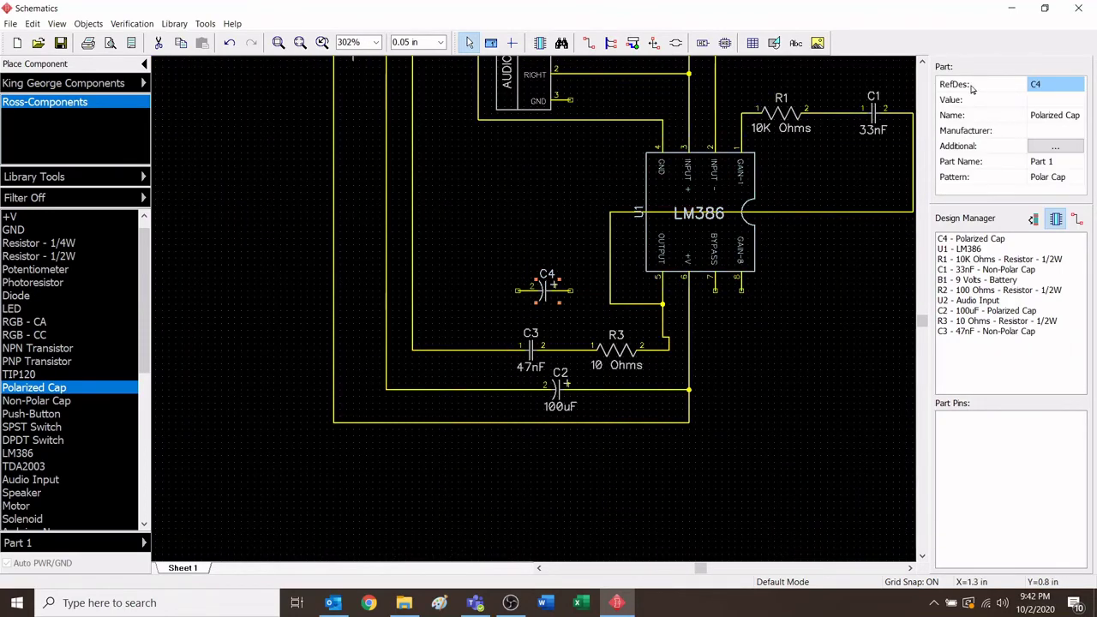
pyautogui.click(1041, 101)
pyautogui.click(1047, 100)
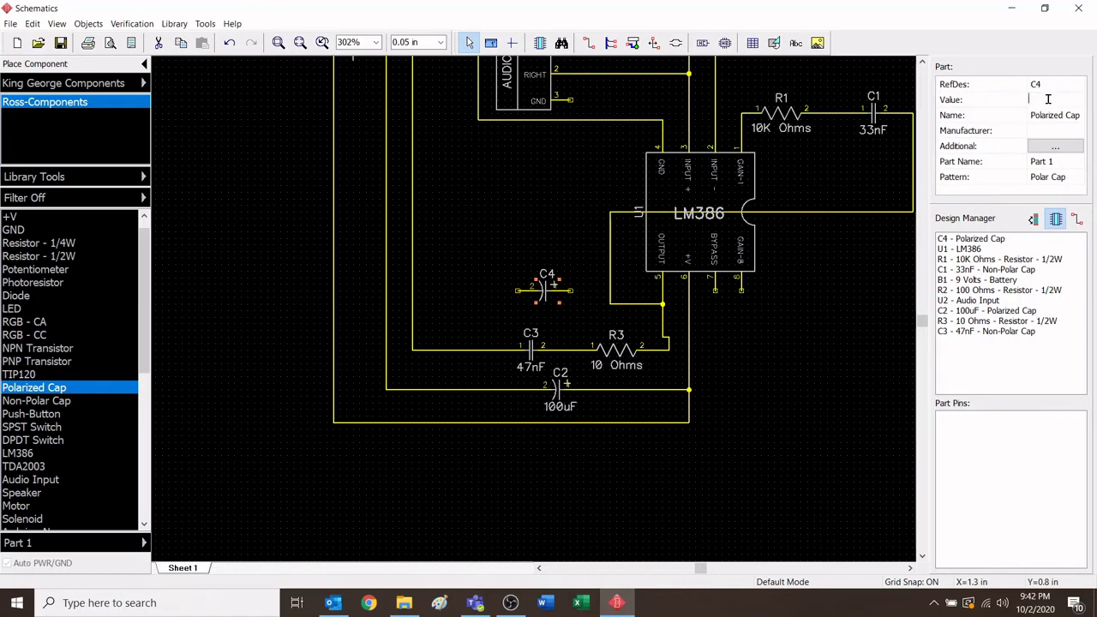
pyautogui.write('470uF')
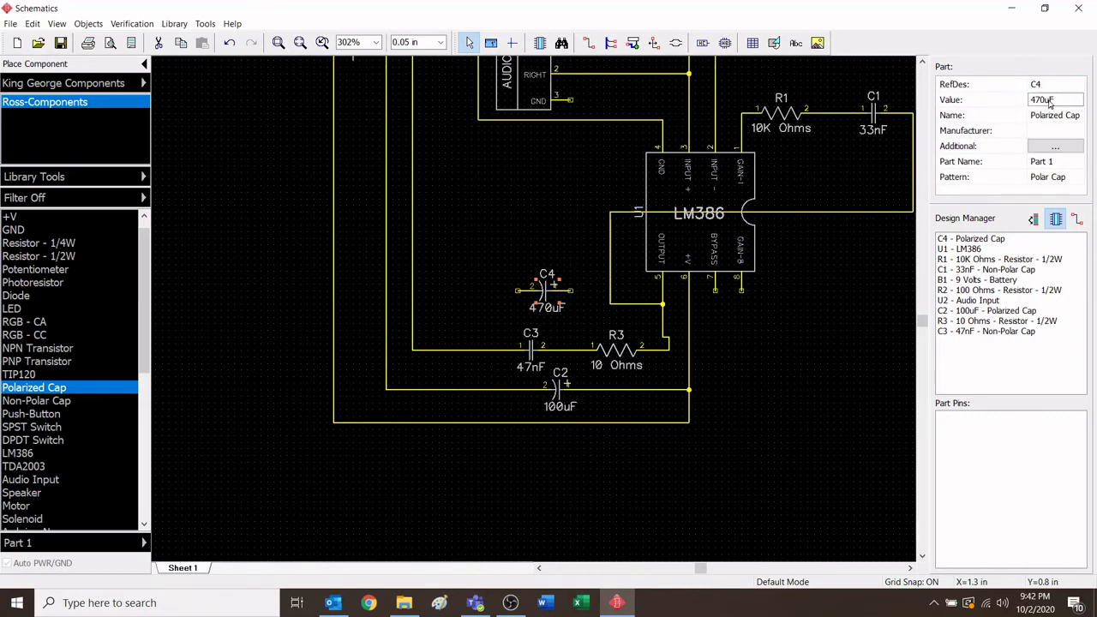
# Wire C4's positive pin 1 to the LM386's OUTPUT pin 5 wire, just below its existing junction
pyautogui.write('w')
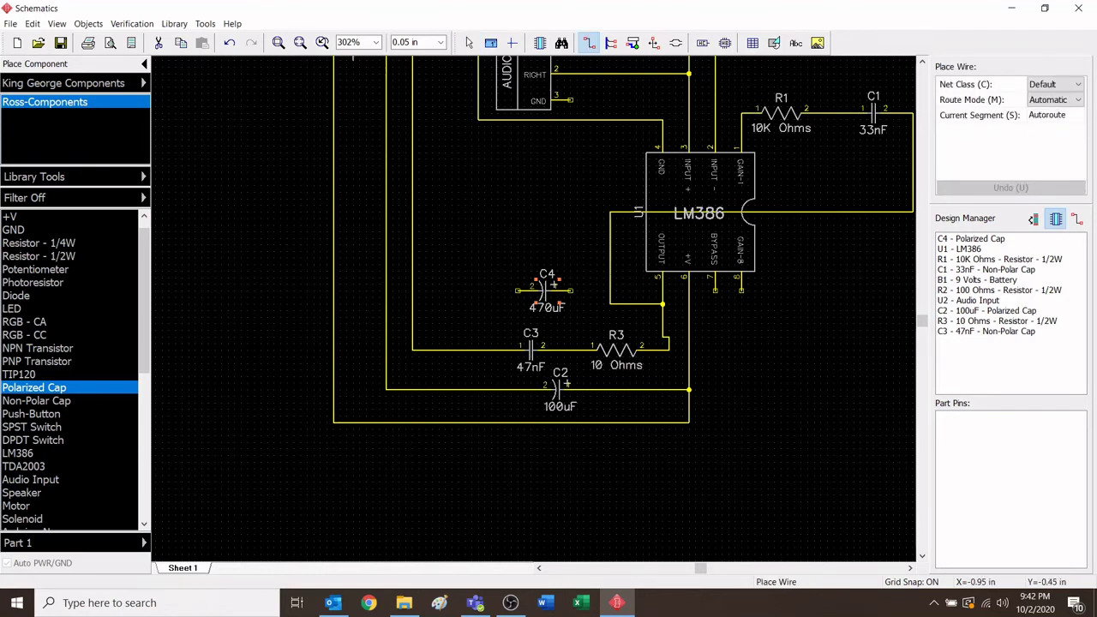
pyautogui.click(569, 290)
pyautogui.click(662, 317)
pyautogui.press('Escape')
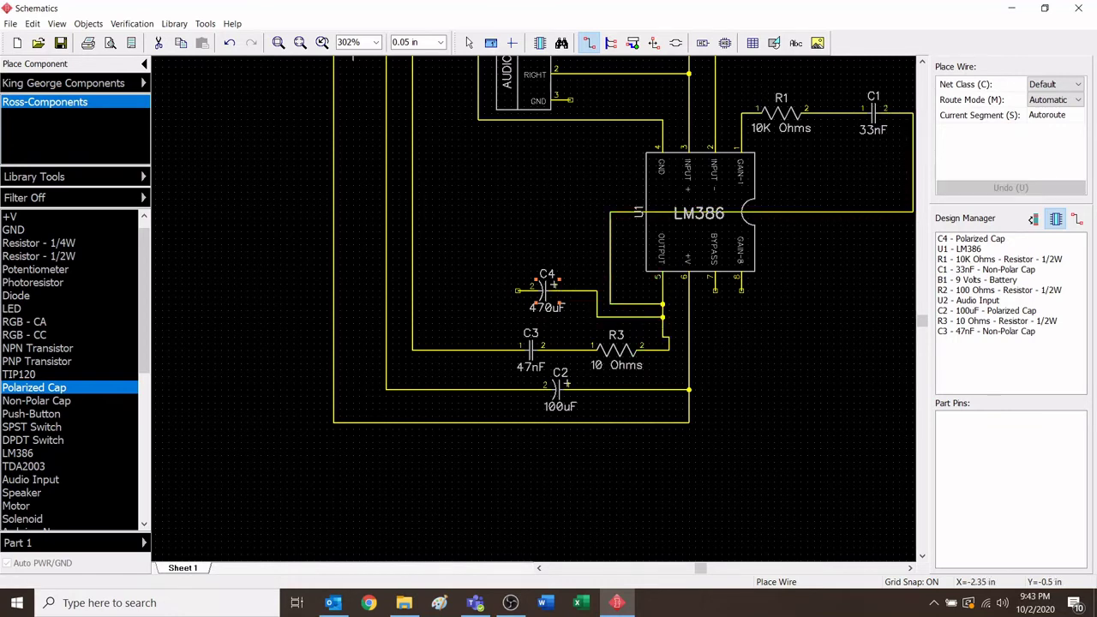
# Place a speaker beside C4's pin 2, rotated 180 degrees so its terminals face the capacitor
pyautogui.click(57, 494)
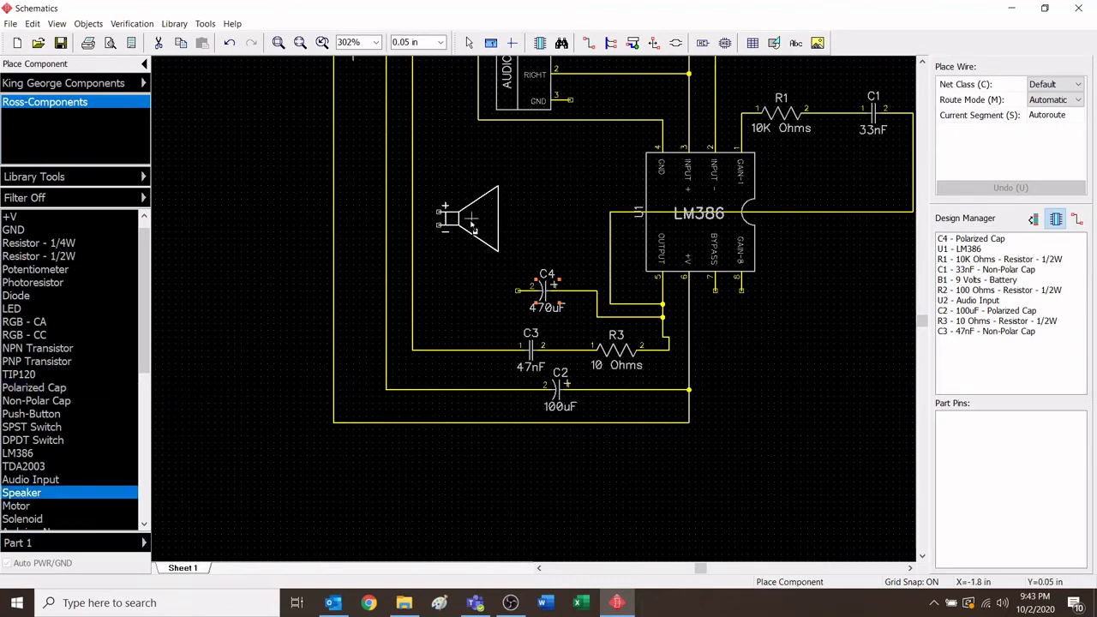
pyautogui.press('r')
pyautogui.press('r')
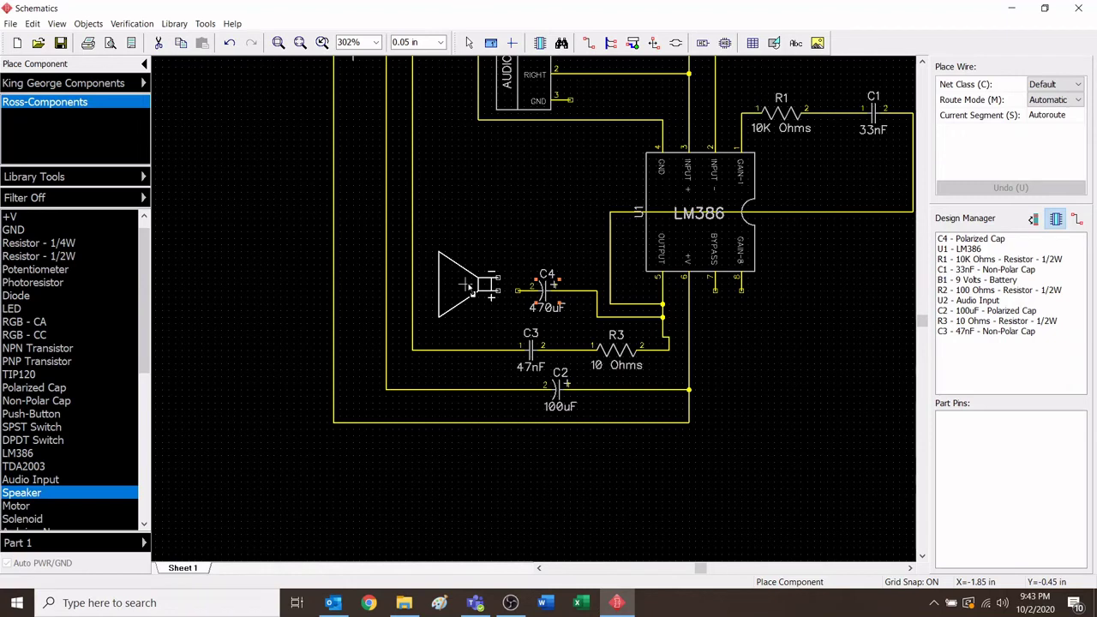
pyautogui.click(471, 287)
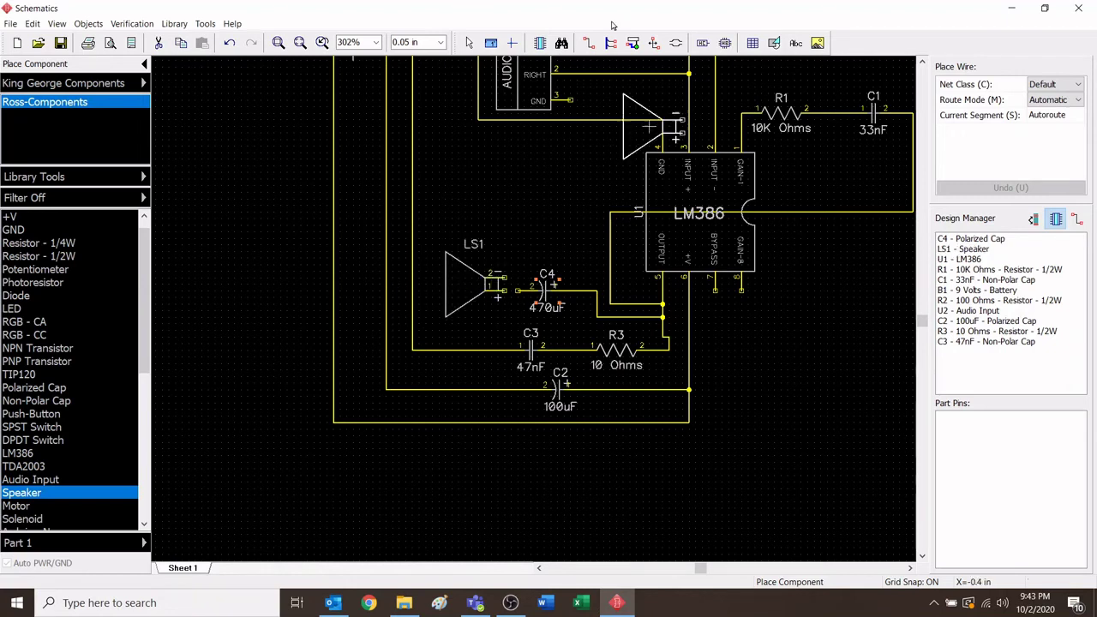
pyautogui.click(469, 42)
# Wire the speaker's positive pin 1 to pin 2 of capacitor C4
pyautogui.scroll(5, 449, 293)
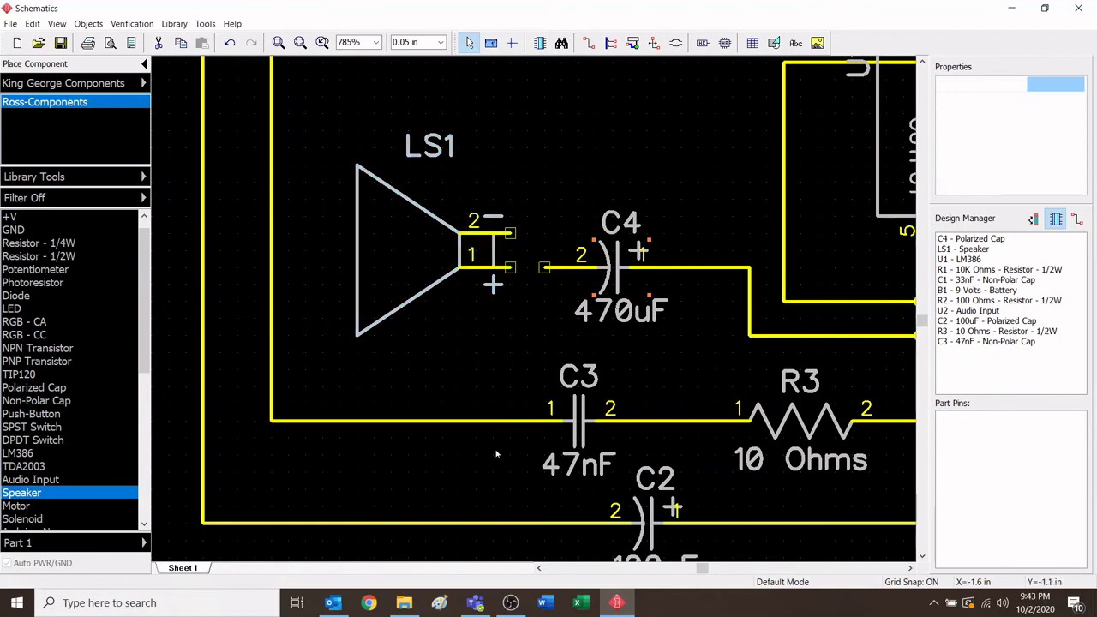
pyautogui.scroll(-1, 512, 364)
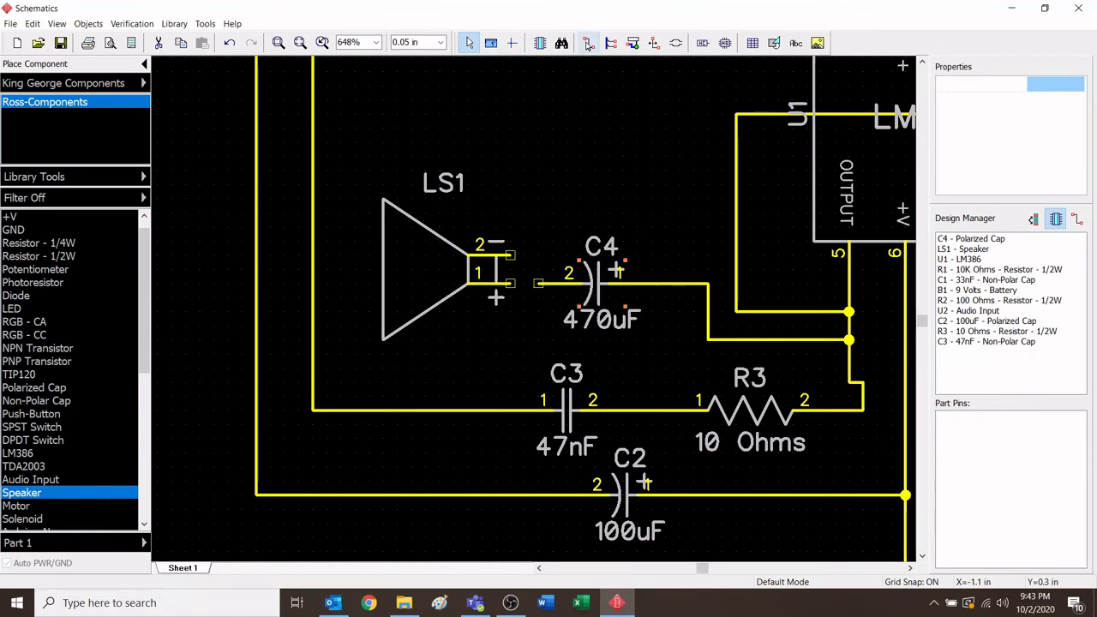
pyautogui.click(588, 42)
pyautogui.click(510, 284)
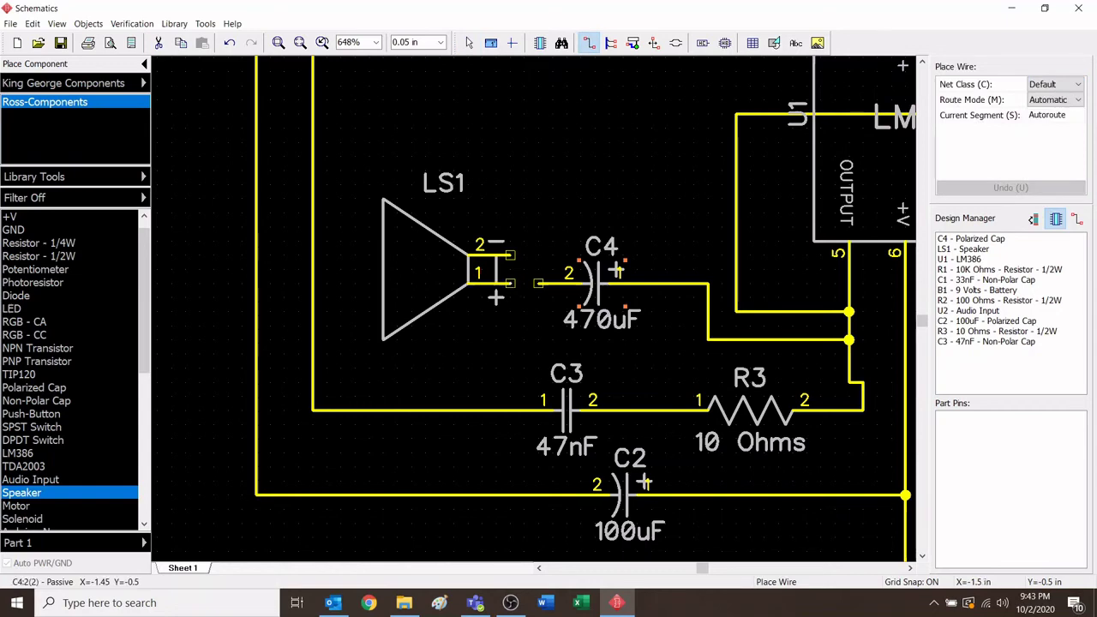
pyautogui.click(537, 284)
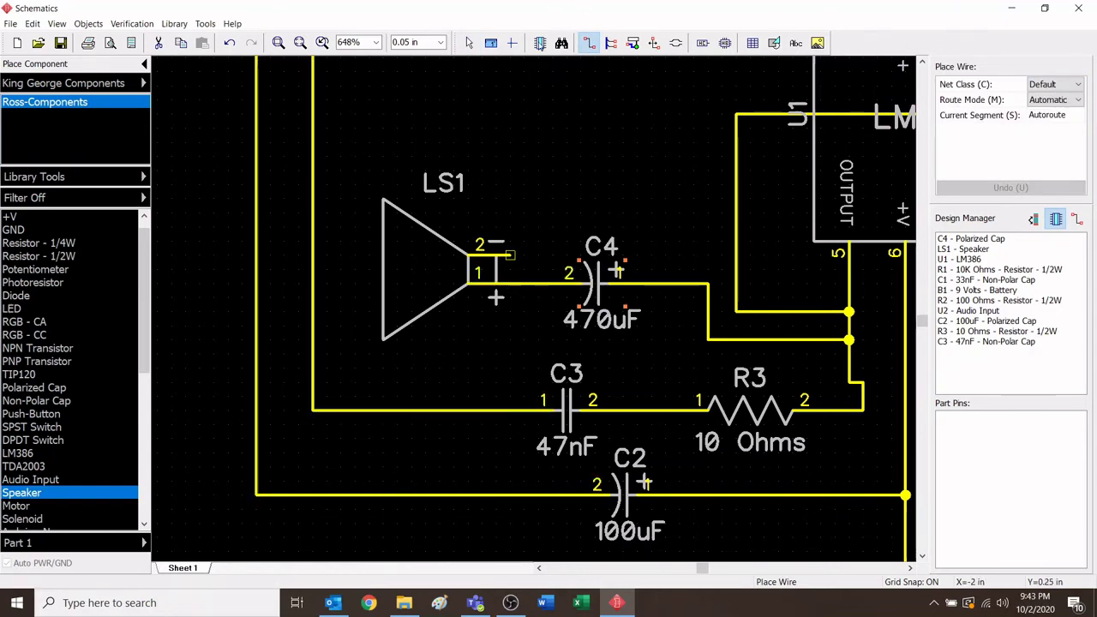
# Wire the speaker's negative pin 2 up and around to the battery's horizontal negative wire, between the C3 and LM386 GND branches
pyautogui.scroll(-4, 399, 285)
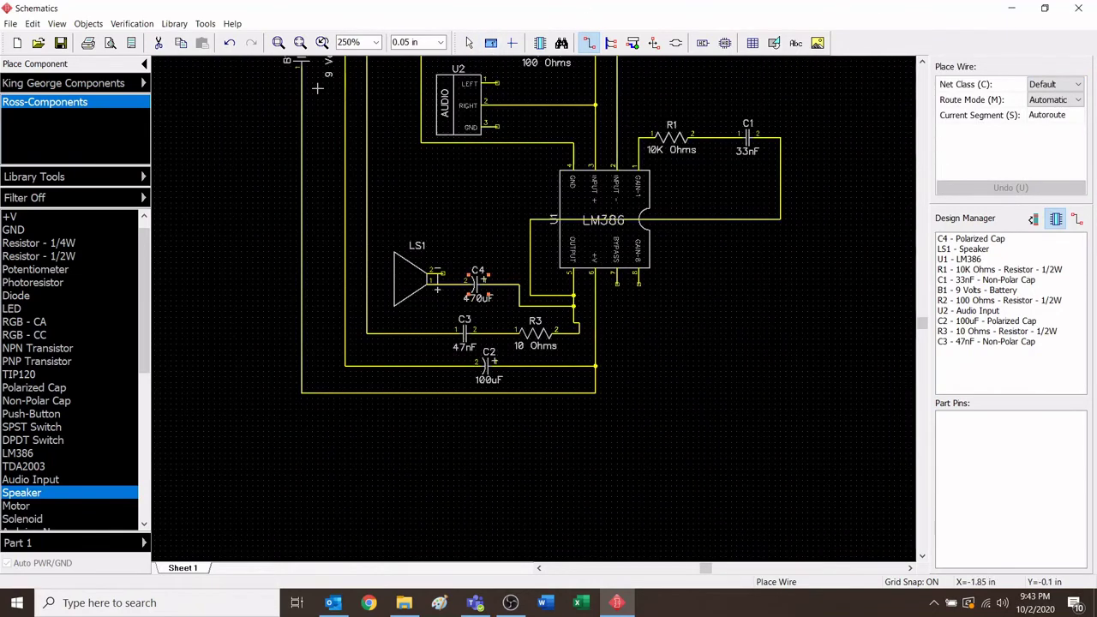
pyautogui.moveTo(923, 322); pyautogui.dragTo(923, 300)
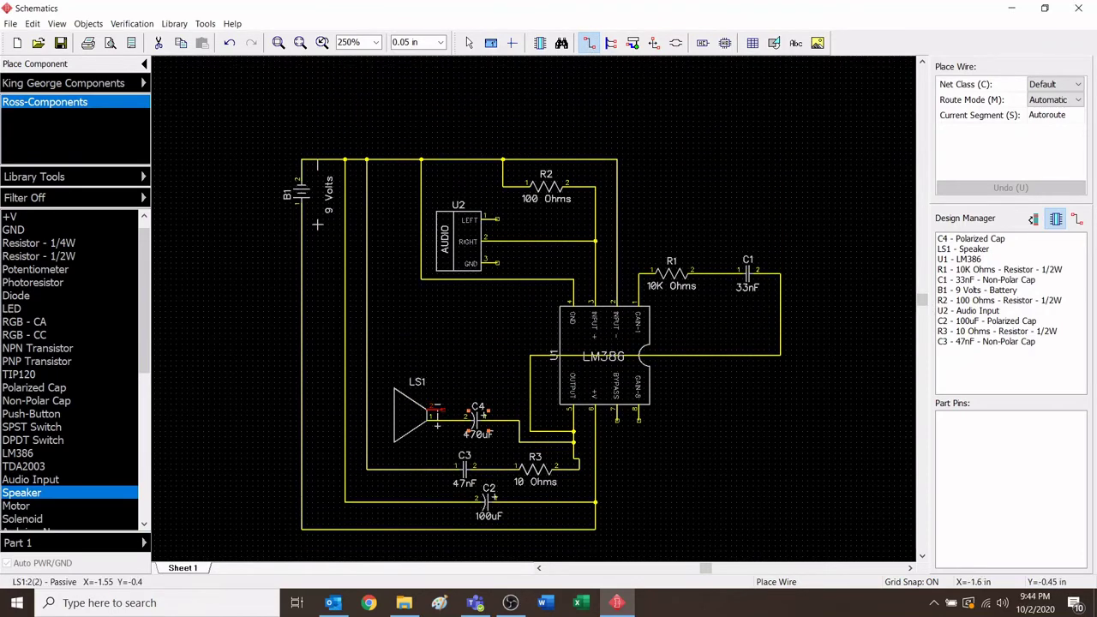
pyautogui.click(436, 426)
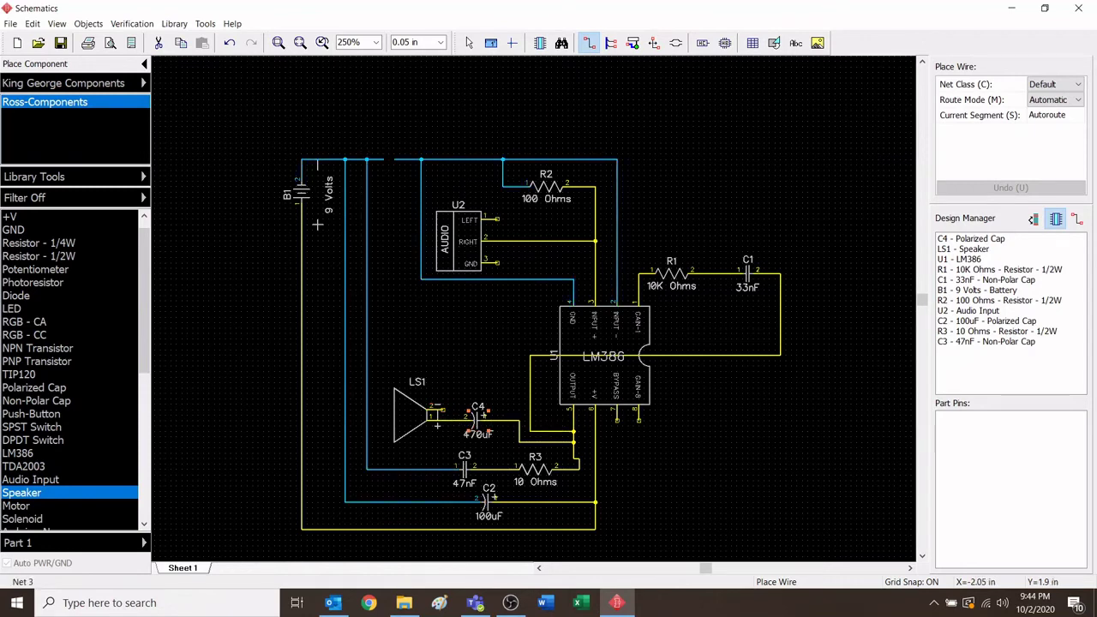
pyautogui.click(573, 442)
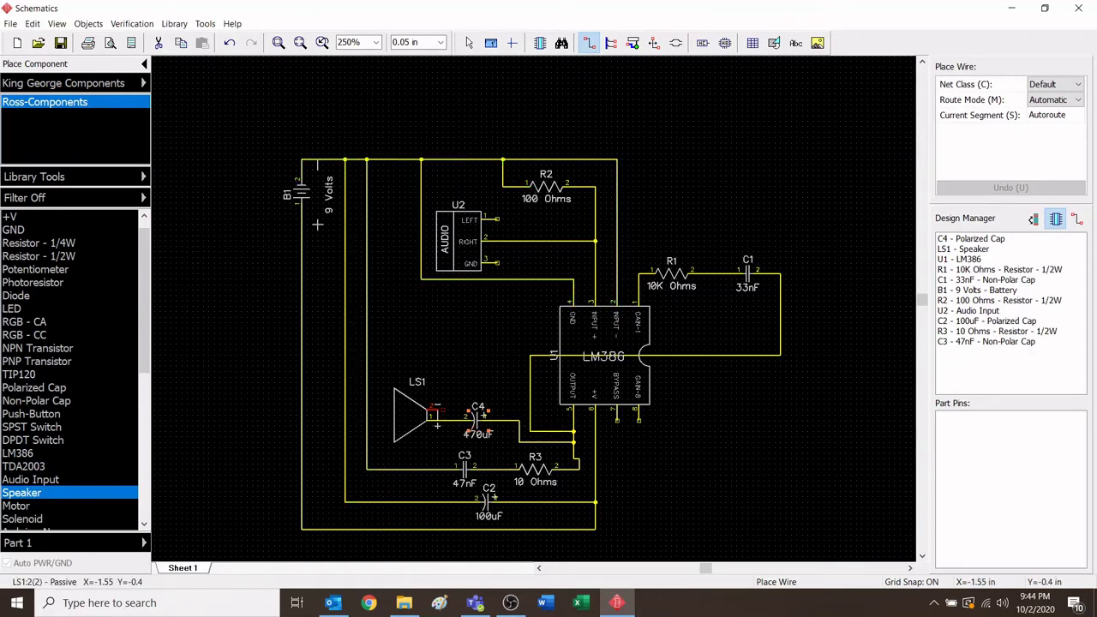
pyautogui.click(437, 407)
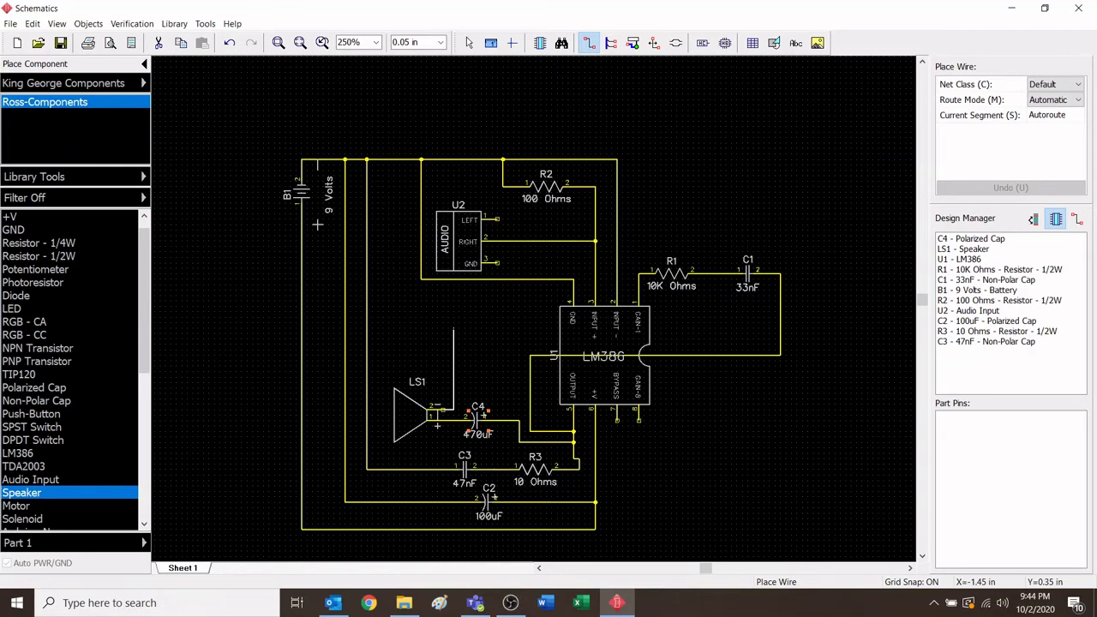
pyautogui.click(453, 328)
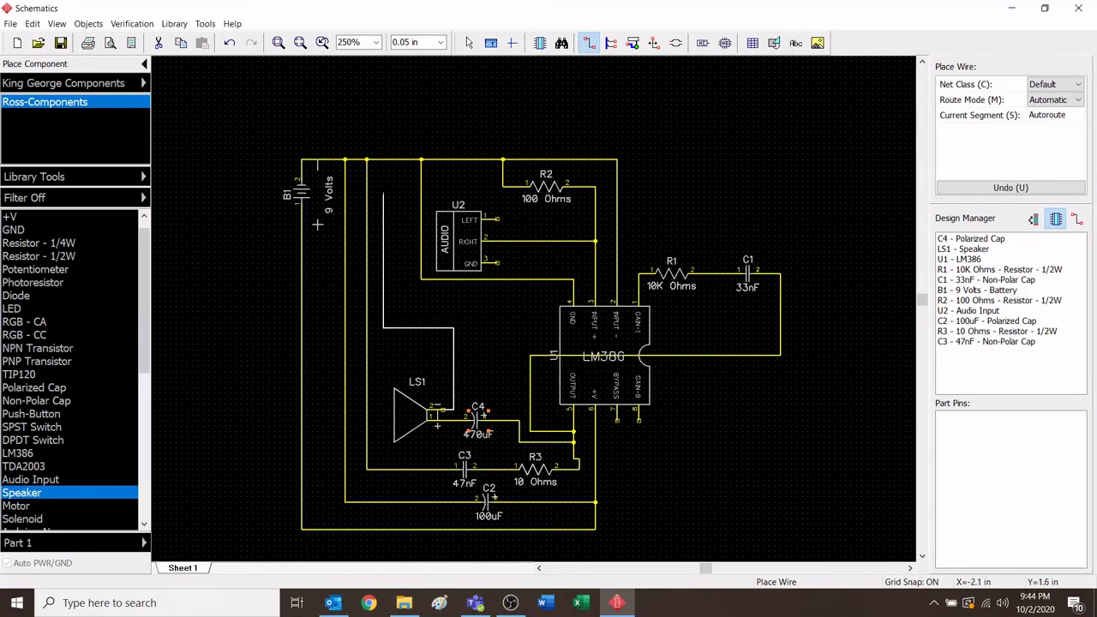
pyautogui.click(394, 160)
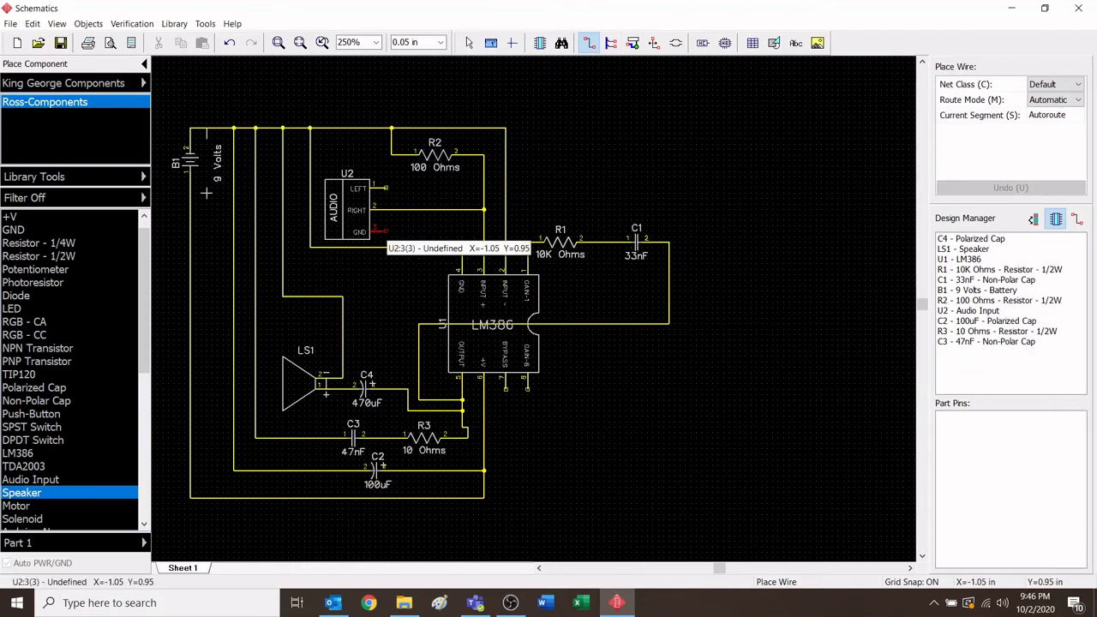
# Wire the audio input's GND pin 3 down to the LM386's GND wire and finish wiring
pyautogui.scroll(1, 385, 231)
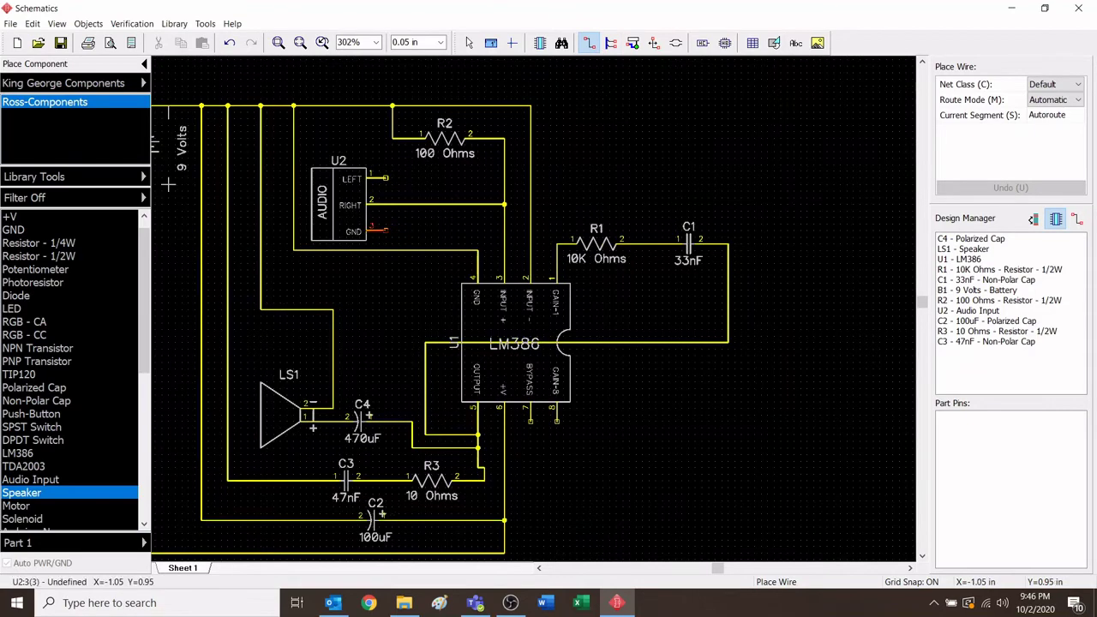
pyautogui.scroll(-1, 386, 230)
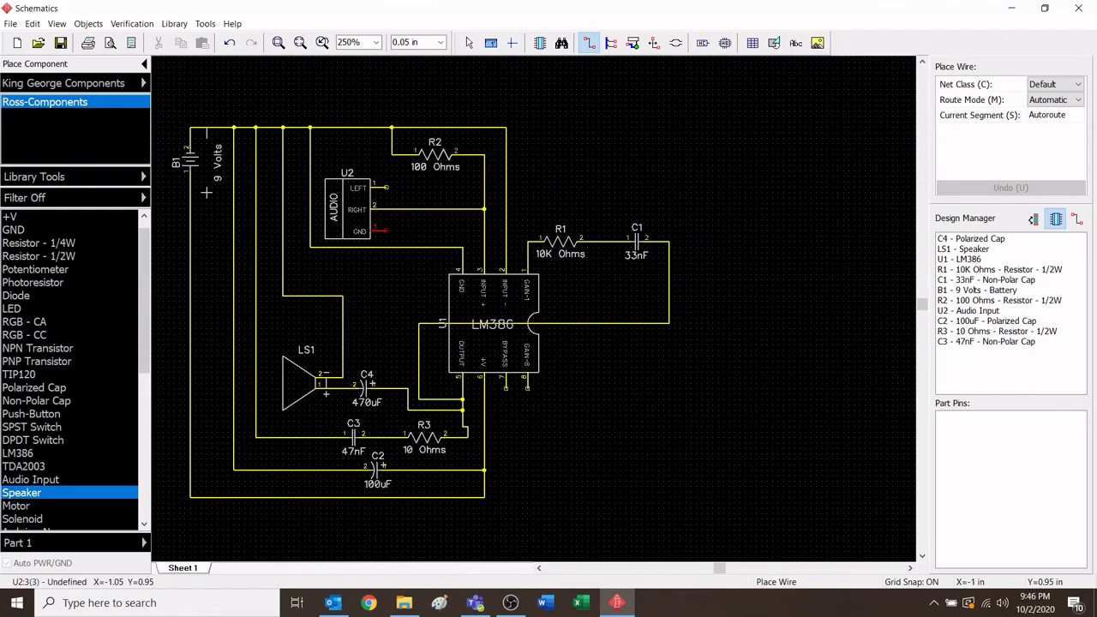
pyautogui.click(387, 232)
pyautogui.scroll(2, 396, 248)
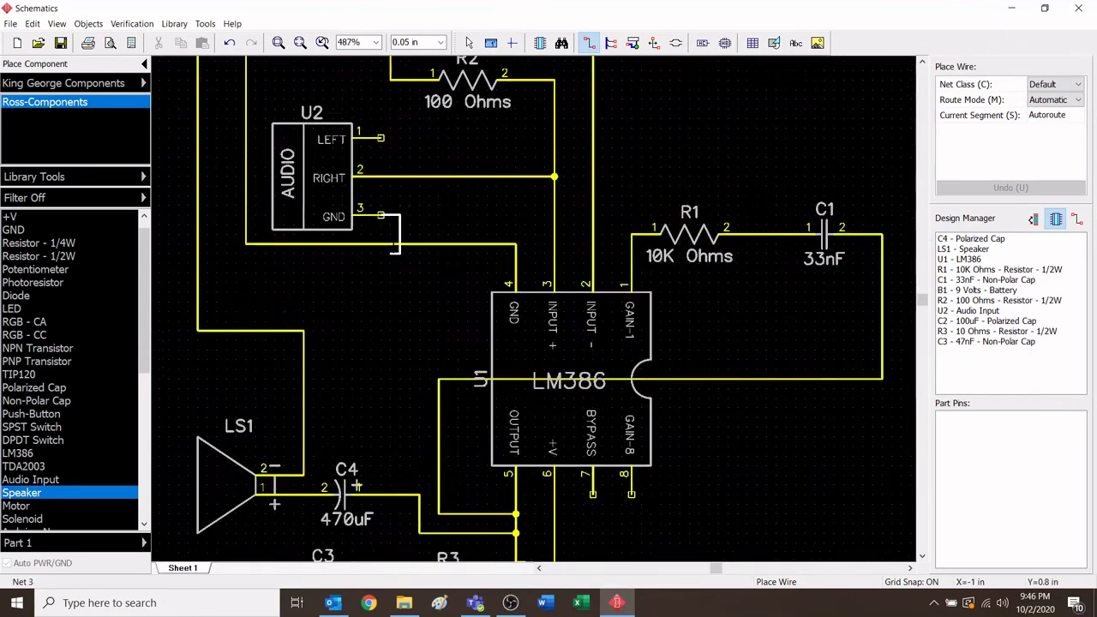
pyautogui.click(396, 247)
pyautogui.scroll(-2, 524, 565)
pyautogui.press('Escape')
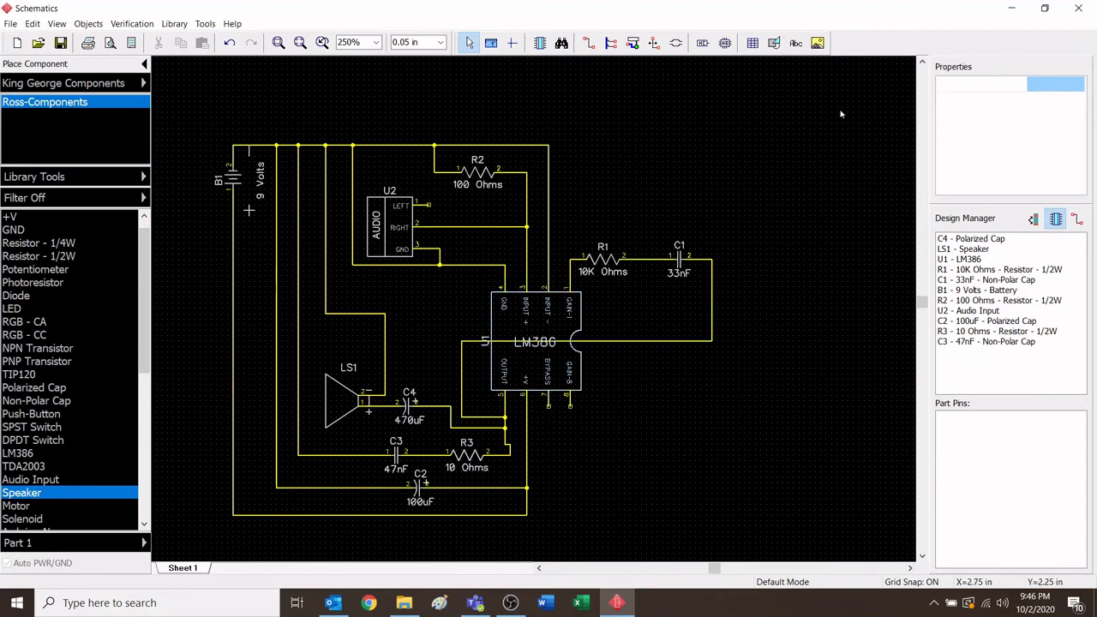
# Add a text label below the LM386 reading "Monobox Circuit" with the author's name on a second line
pyautogui.click(797, 44)
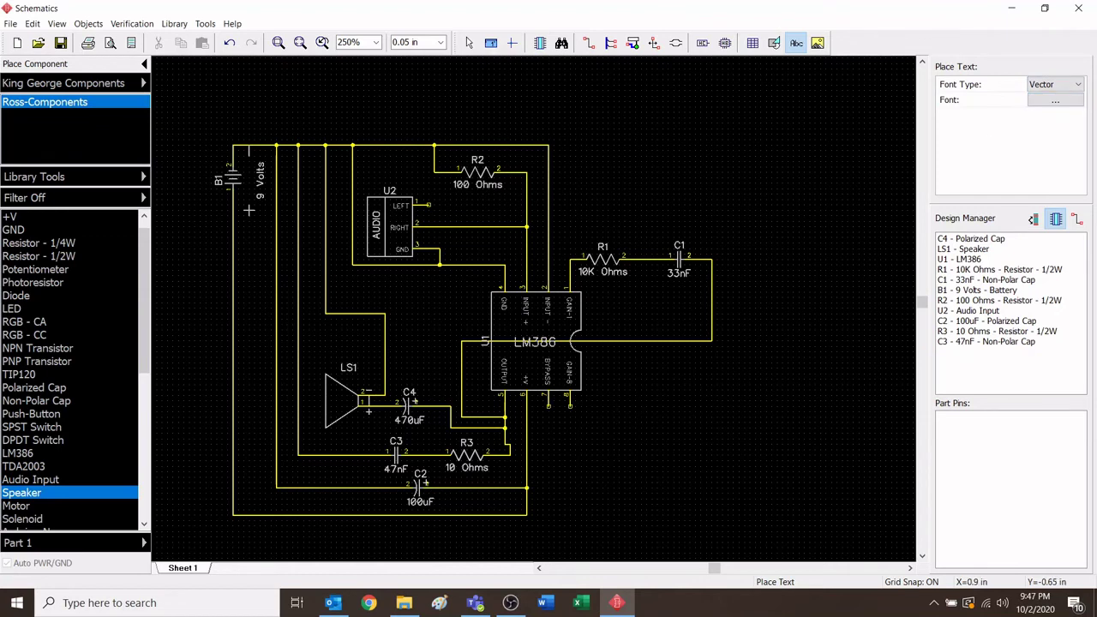
pyautogui.write('edfdssdfdsq')
pyautogui.press('BackSpace')
pyautogui.press('BackSpace')
pyautogui.press('BackSpace')
pyautogui.press('BackSpace')
pyautogui.write('uit')
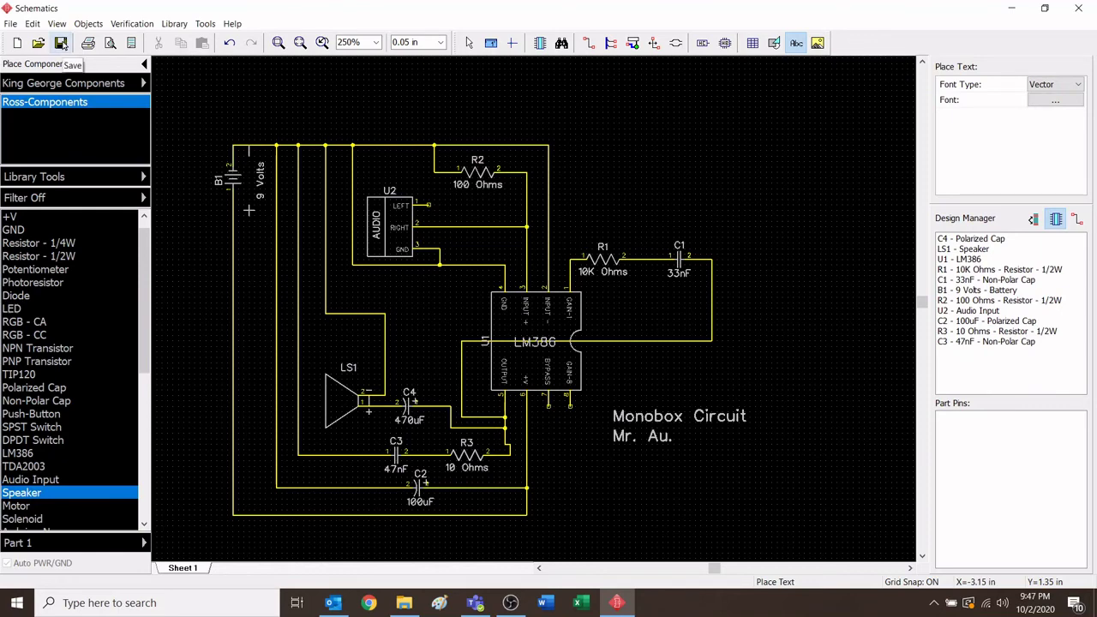
# Save the schematic to the Desktop as a .dch file named with the author's surname followed by "Monobox"
pyautogui.click(61, 44)
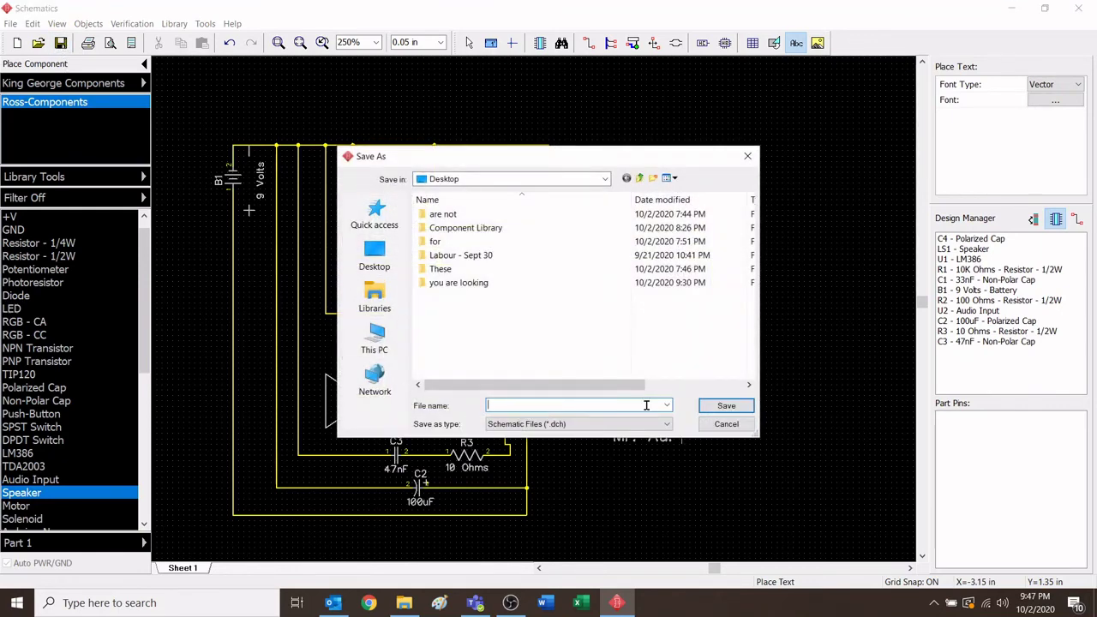
pyautogui.write('A')
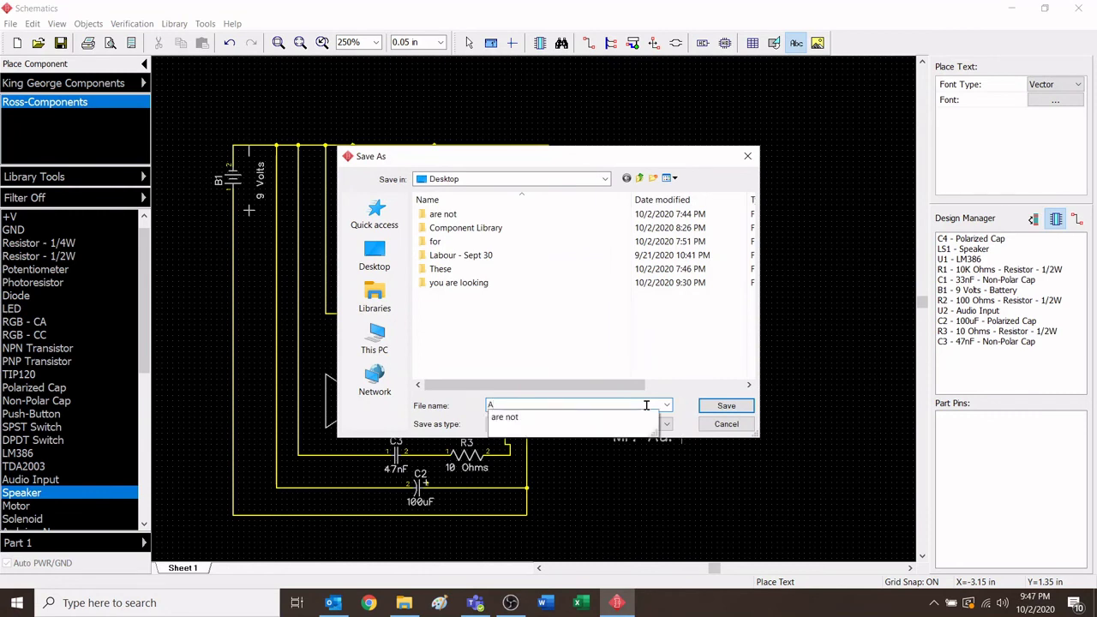
pyautogui.write('u Monobox')
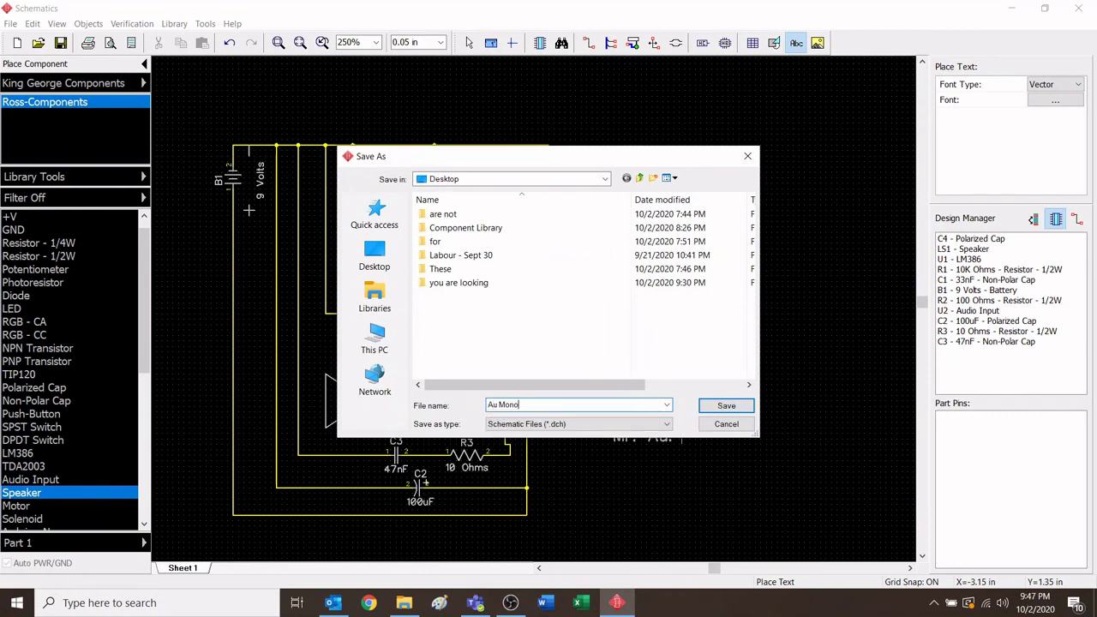
pyautogui.click(725, 405)
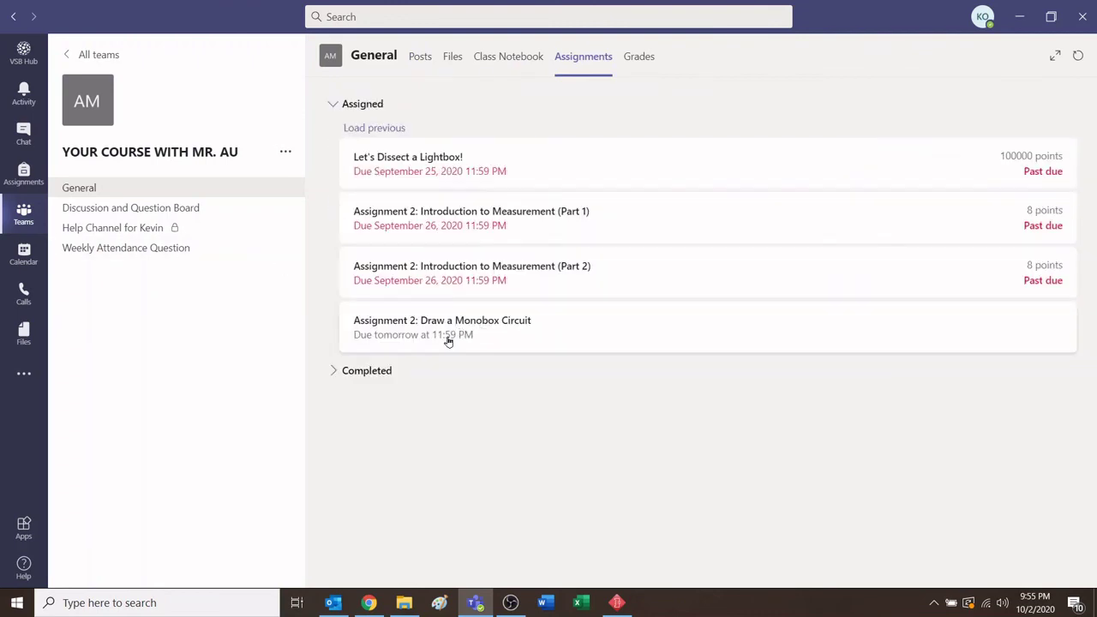
# Open "Assignment 2: Draw a Monobox Circuit" and start adding work as an upload from this device
pyautogui.click(447, 341)
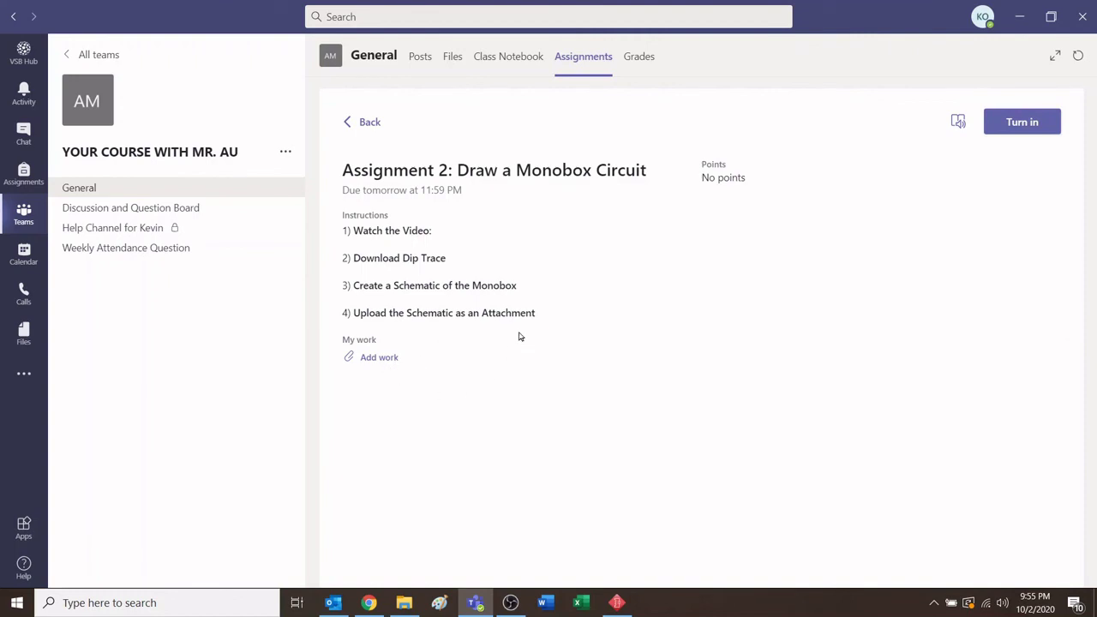
pyautogui.click(385, 366)
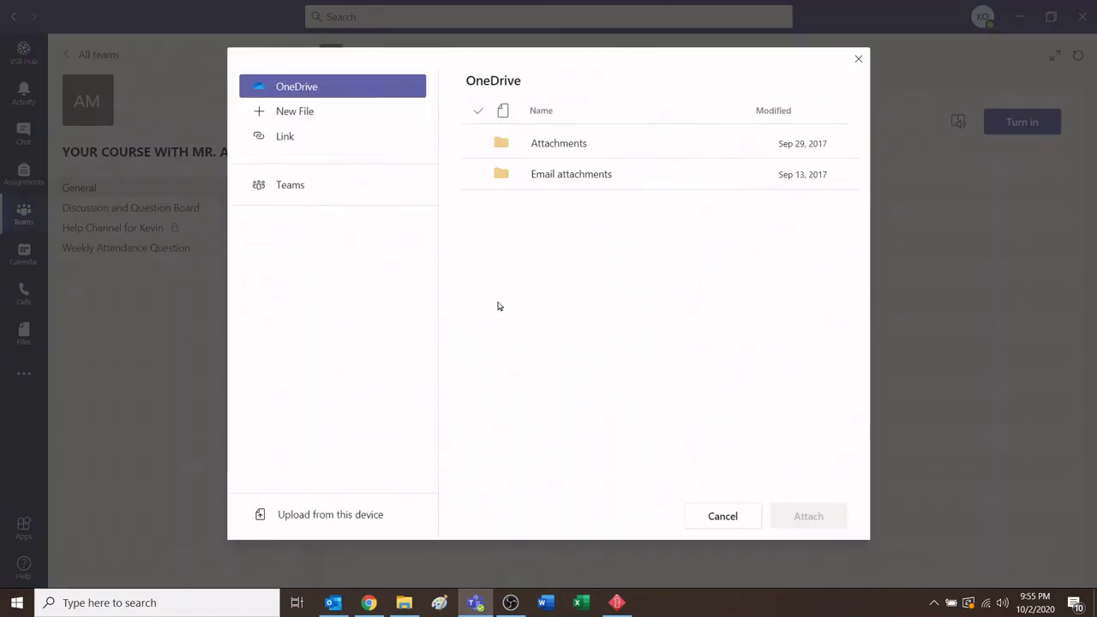
pyautogui.click(340, 514)
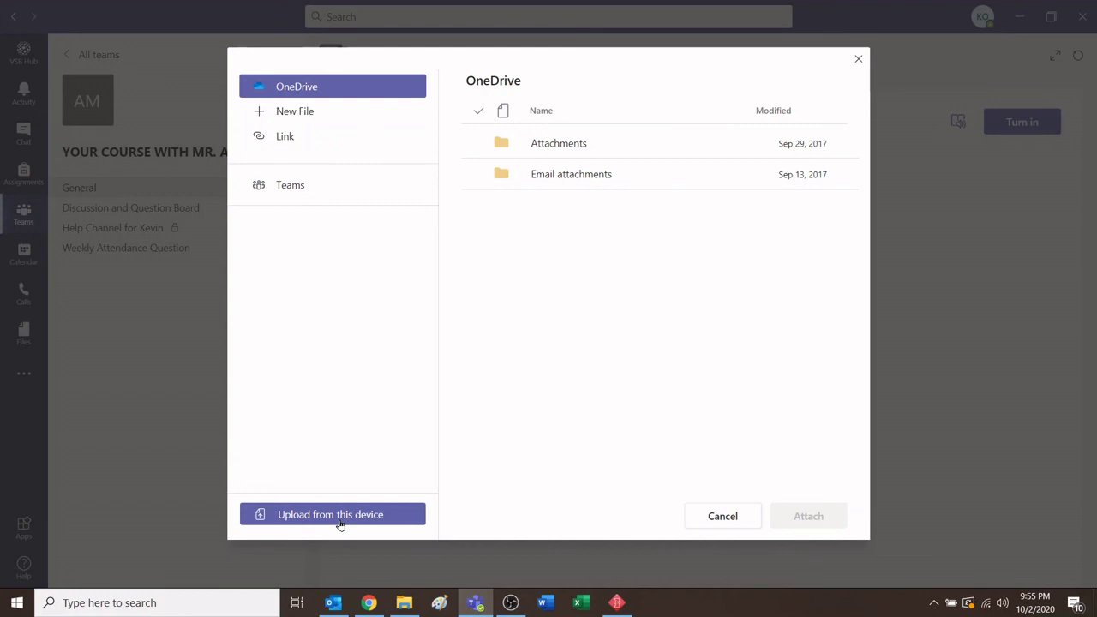
# Attach the Monobox schematic .dch file from the Desktop as the assignment's work and turn the assignment in
pyautogui.click(53, 140)
pyautogui.scroll(-3, 369, 199)
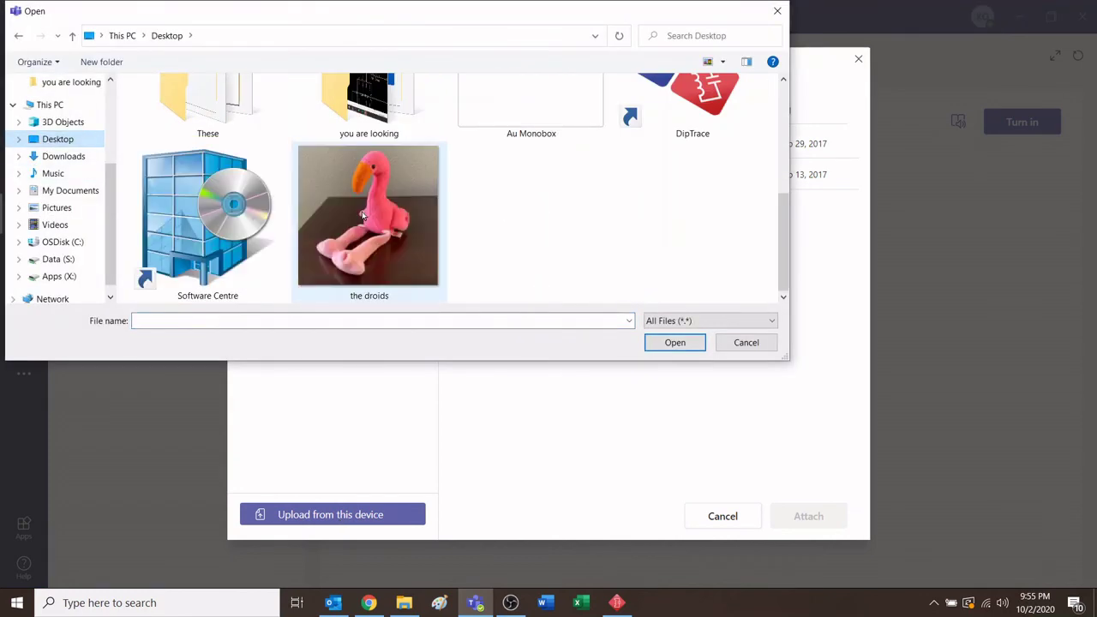
pyautogui.scroll(3, 363, 214)
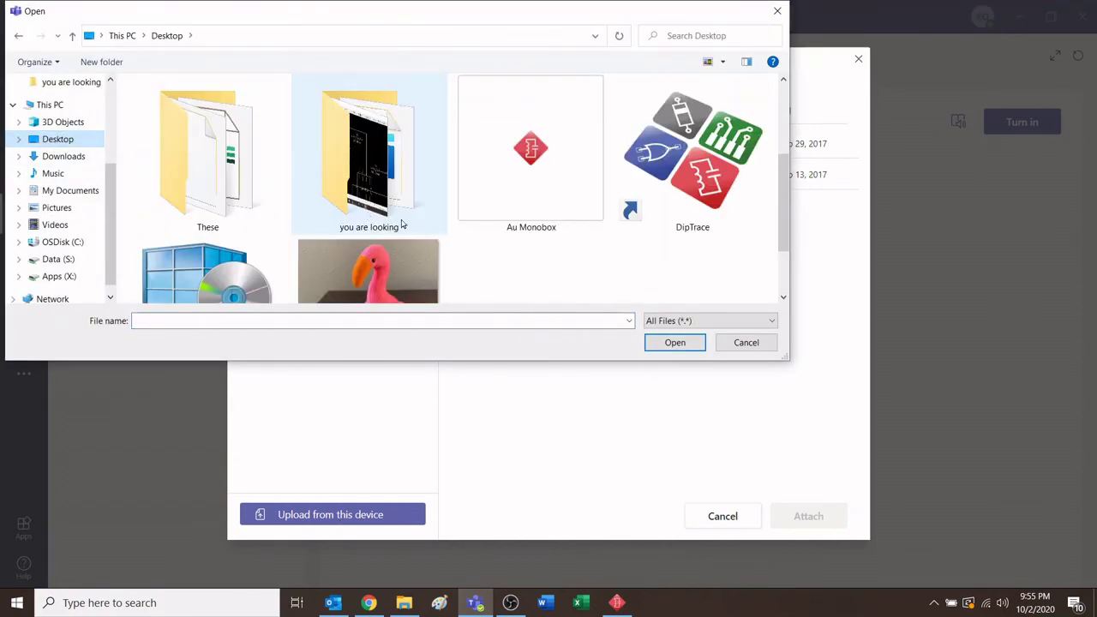
pyautogui.click(551, 197)
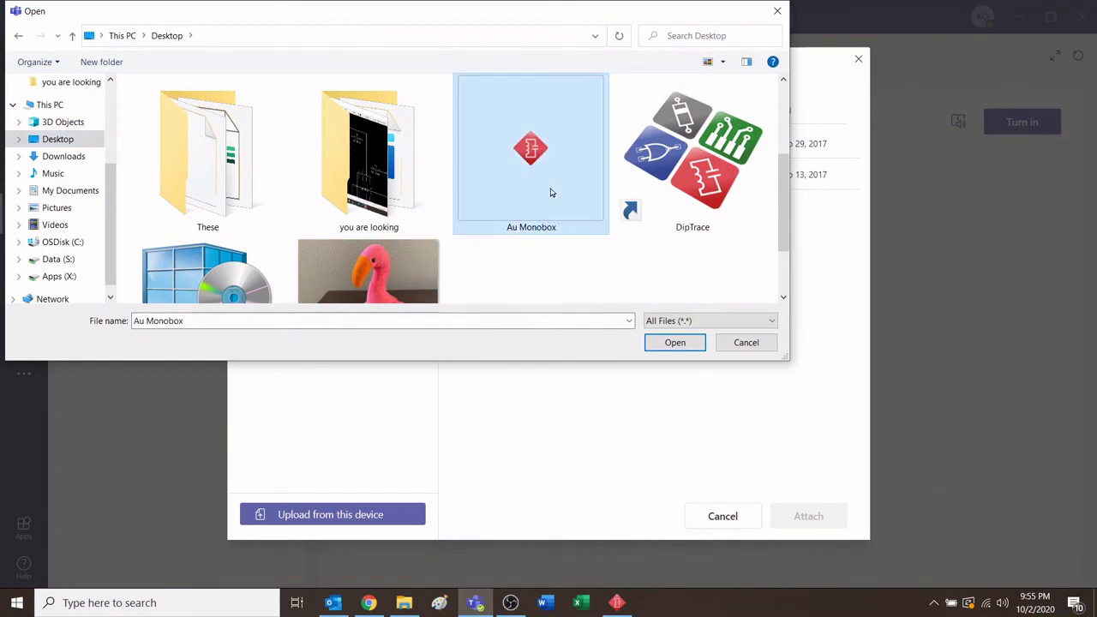
pyautogui.click(674, 342)
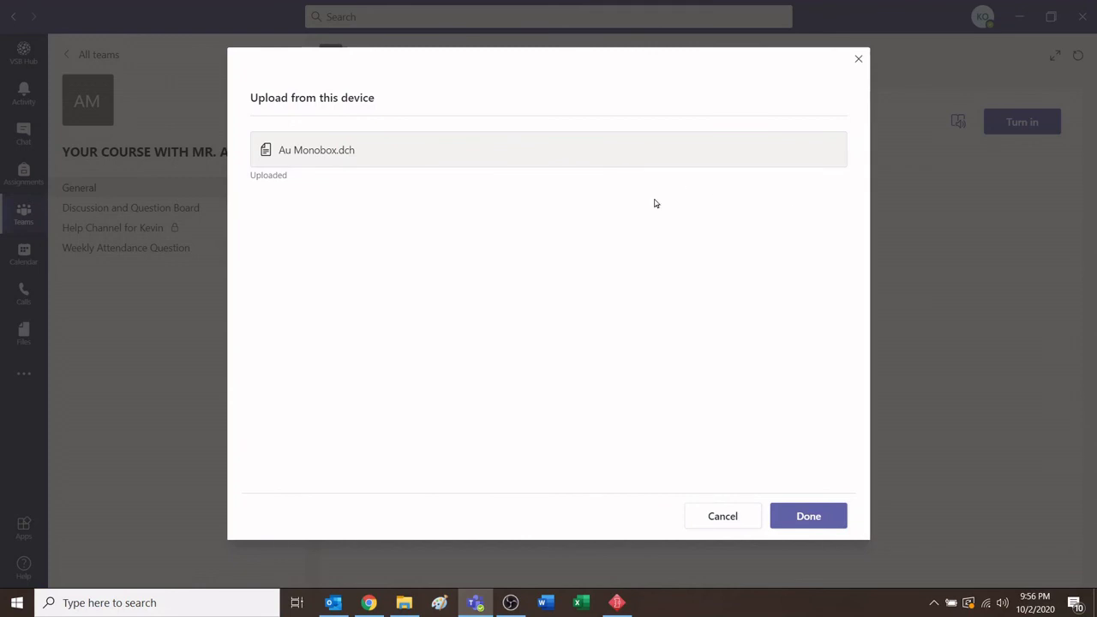
pyautogui.click(806, 516)
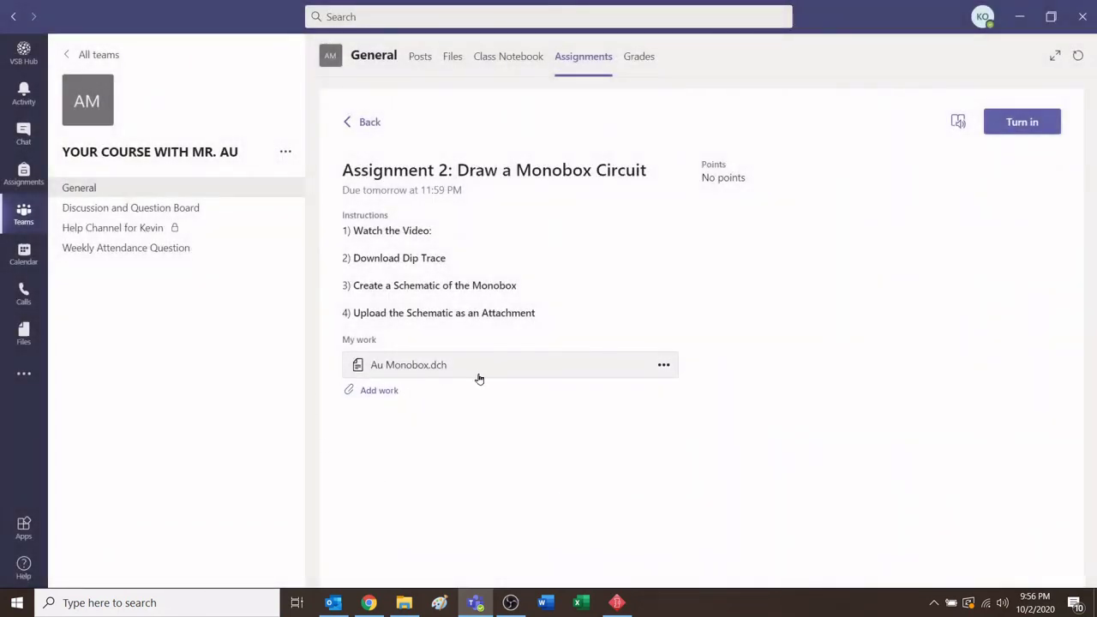
pyautogui.click(1014, 130)
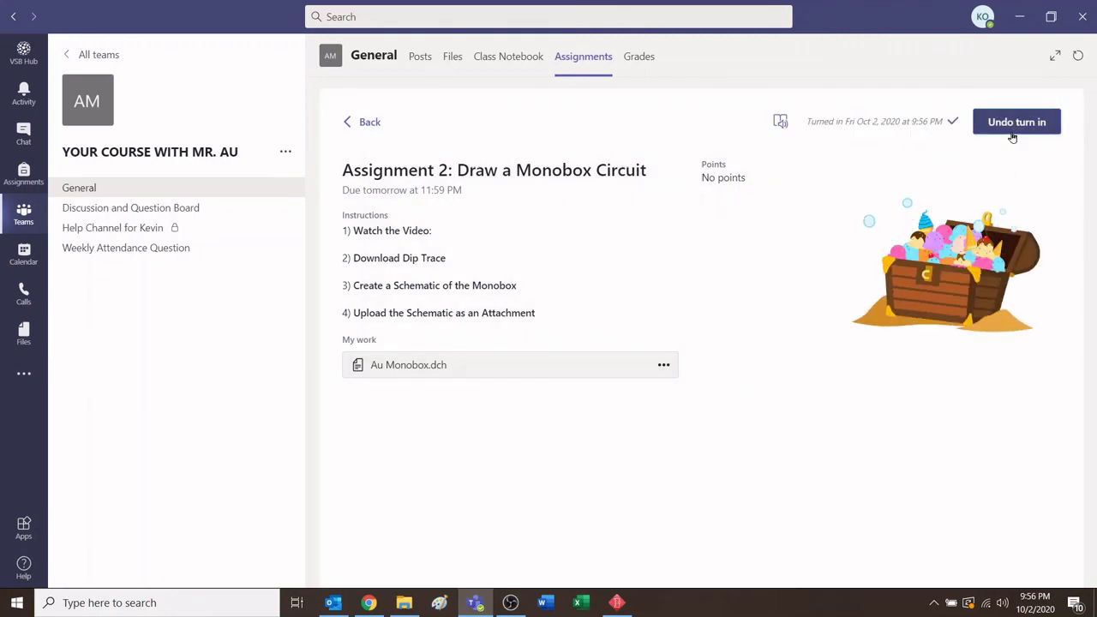